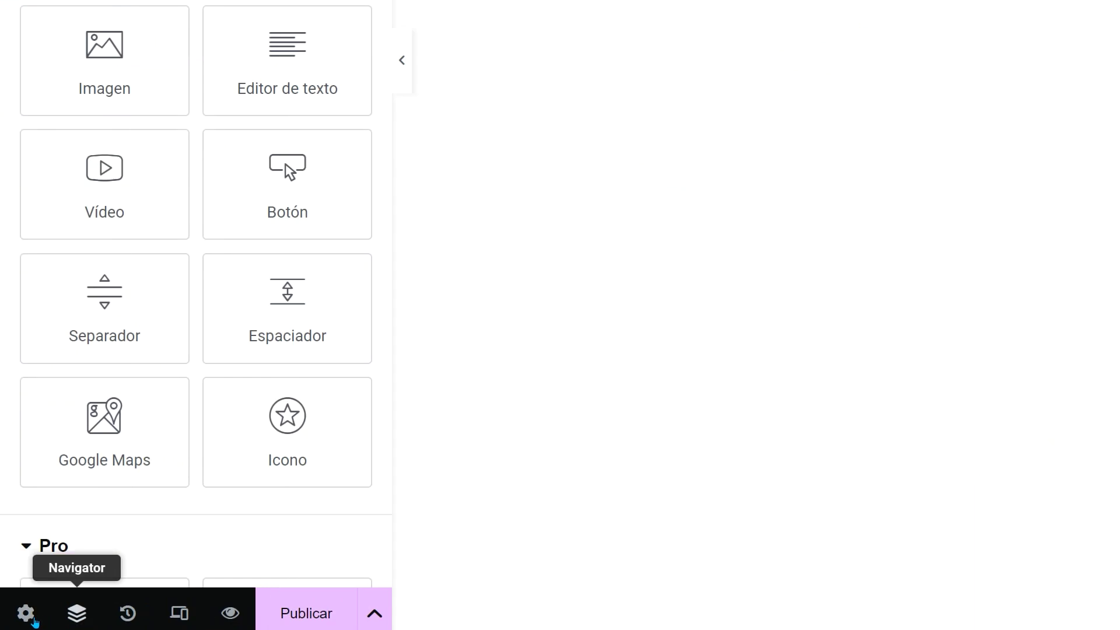
# Step: Copy the section holding the Mensual/Anual pricing toggle from the Precios Anuncios Correo page and paste it into the empty PrecAnu template
pyautogui.click(8, 612)
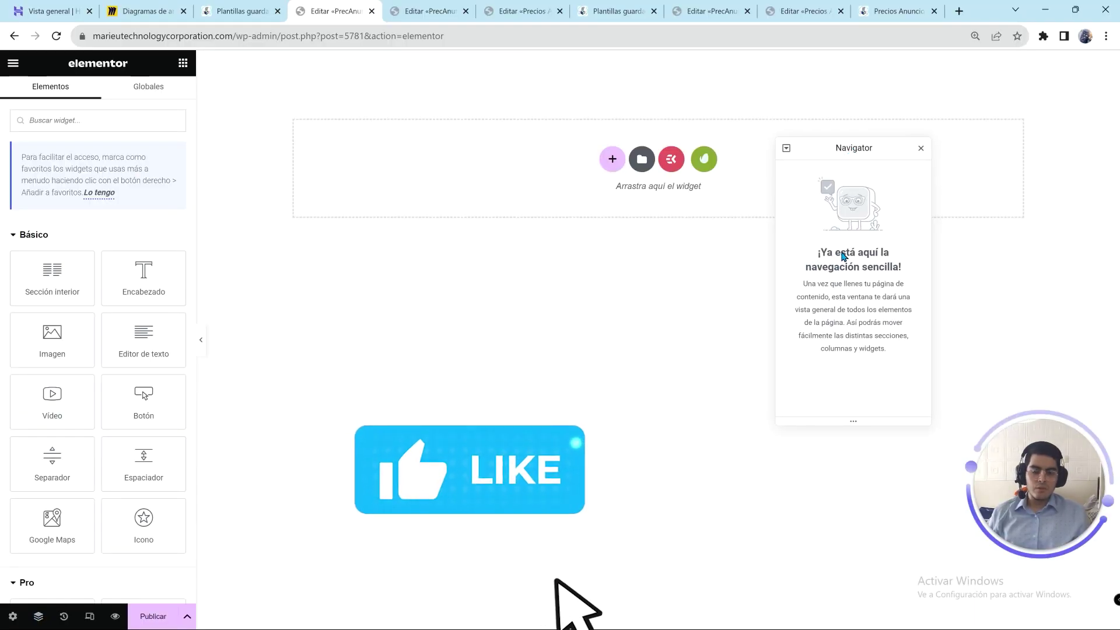
pyautogui.click(519, 11)
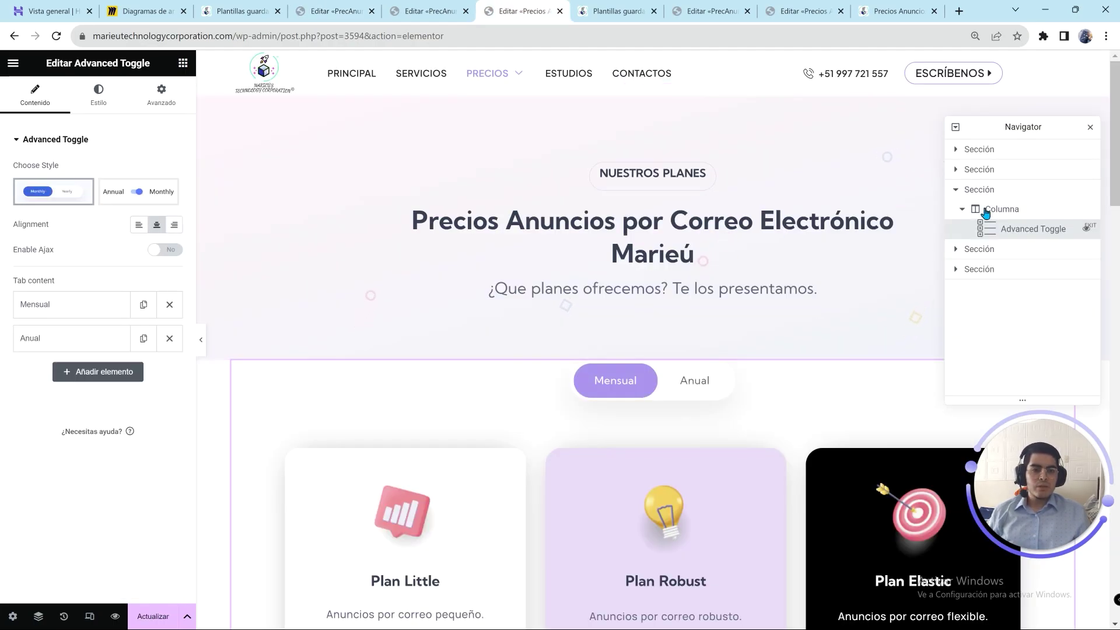
pyautogui.click(999, 193)
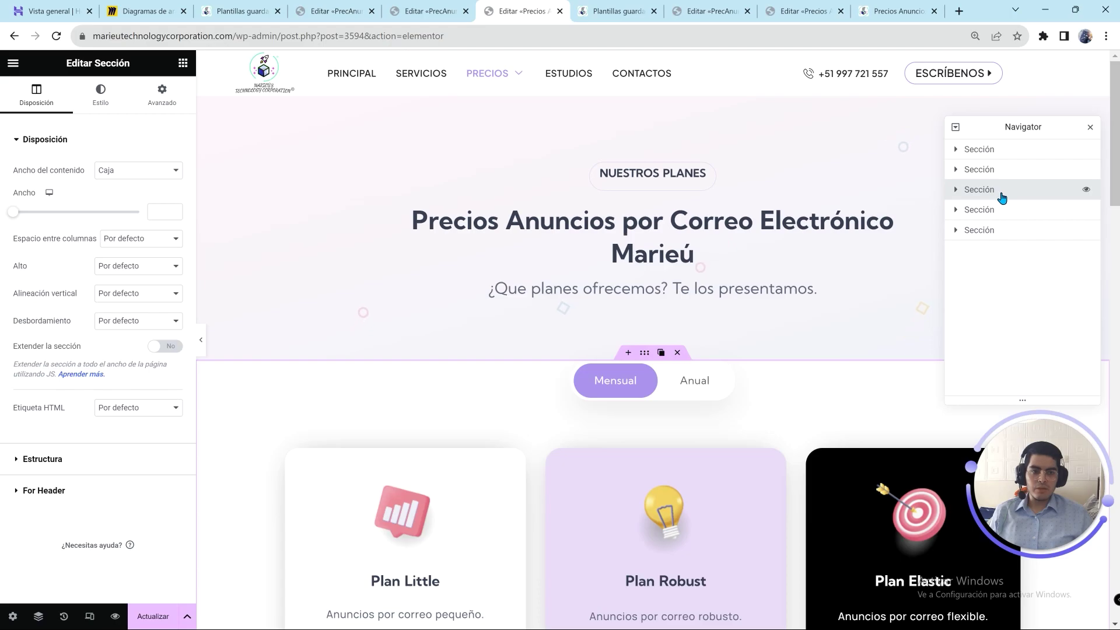
pyautogui.rightClick(1004, 195)
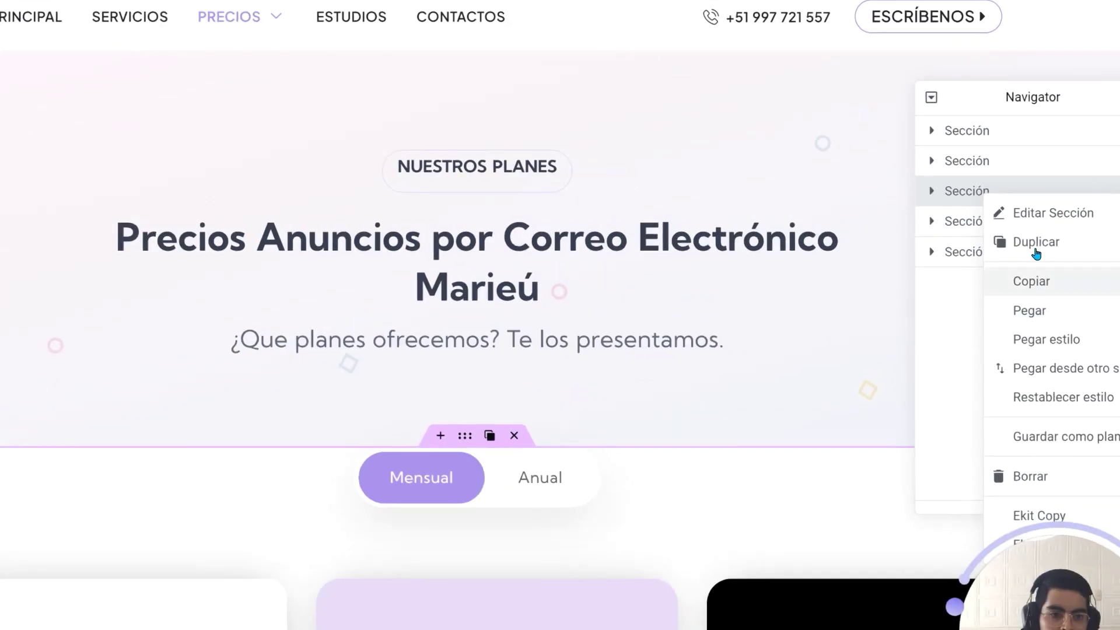
pyautogui.click(1038, 251)
pyautogui.scroll(-4, 670, 383)
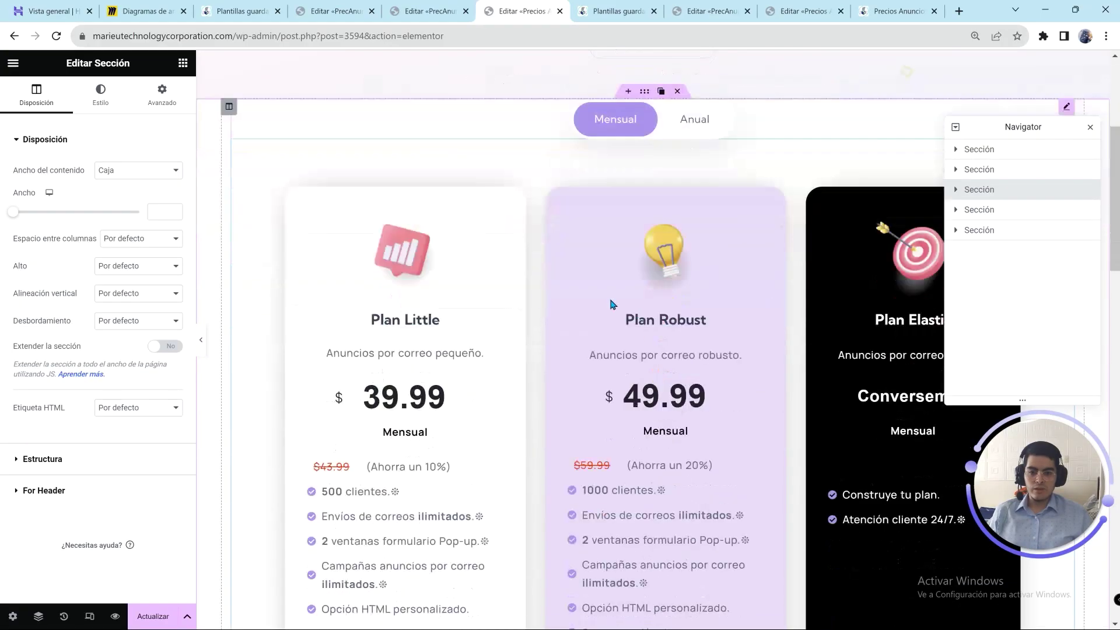
pyautogui.click(335, 11)
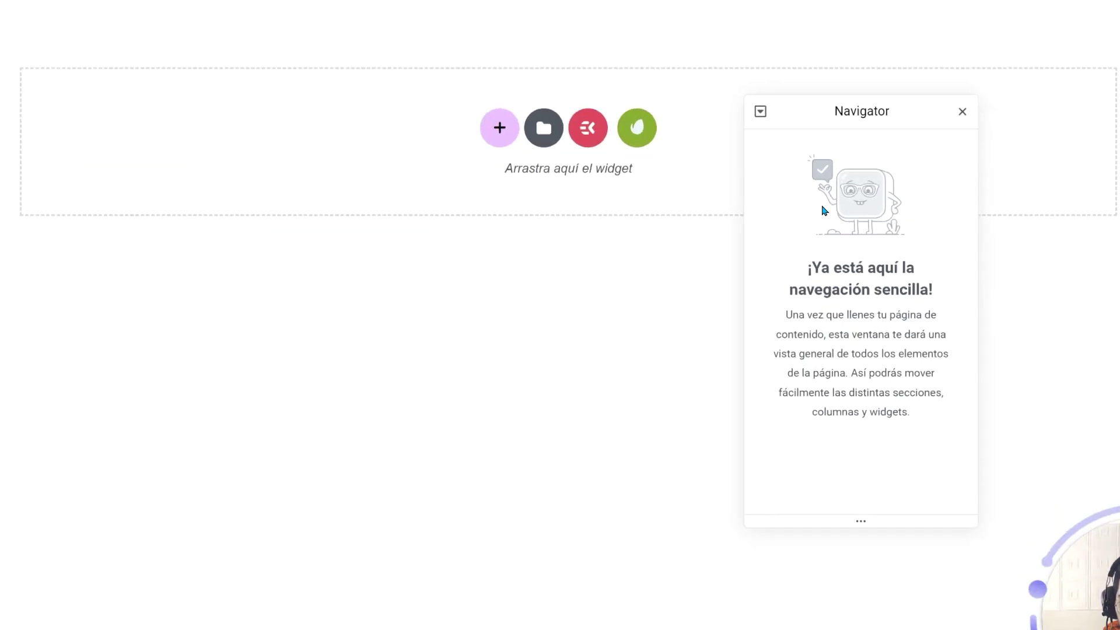
pyautogui.hotkey('ctrl', 'v')
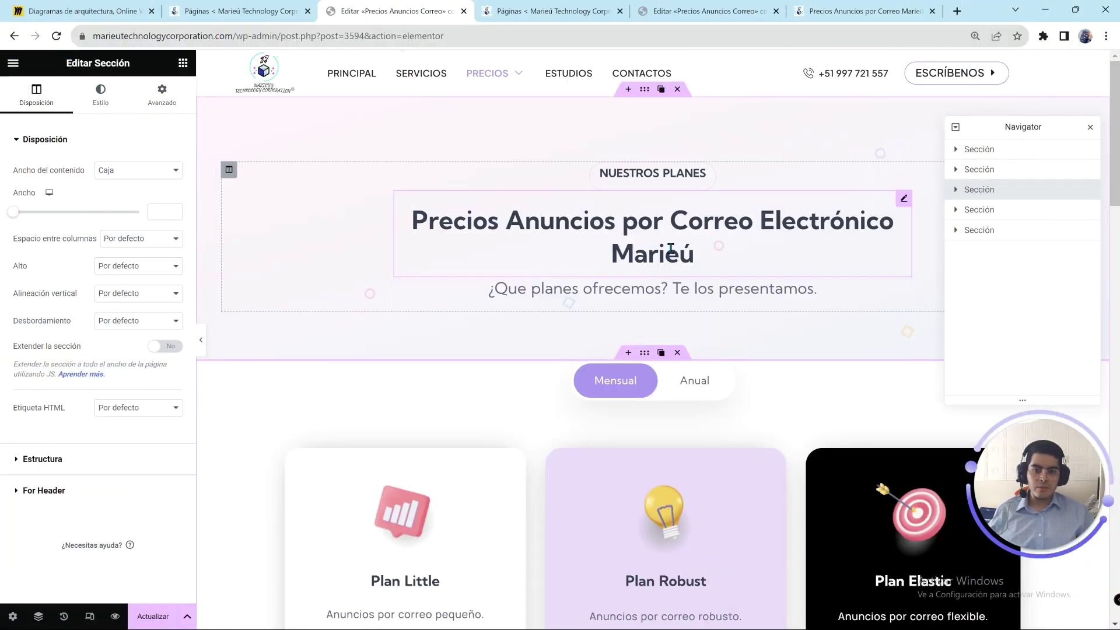
# Step: Select the pricing Advanced Toggle on the Precios Anuncios Correo page and preview the page in the Móvil vertical layout
pyautogui.scroll(-15, 671, 249)
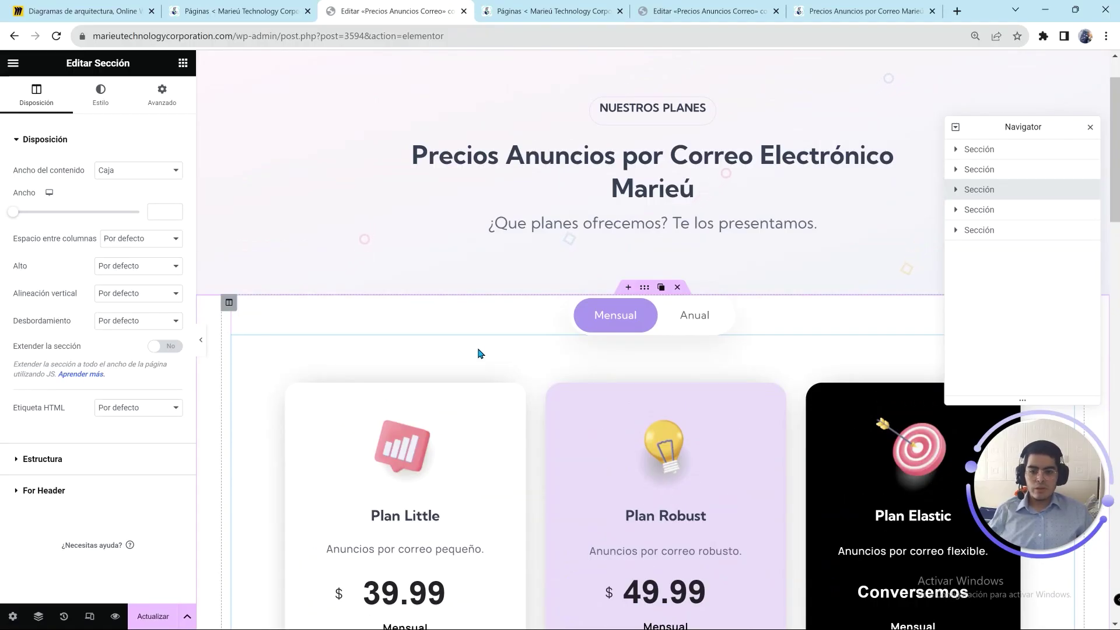
pyautogui.scroll(-3, 478, 354)
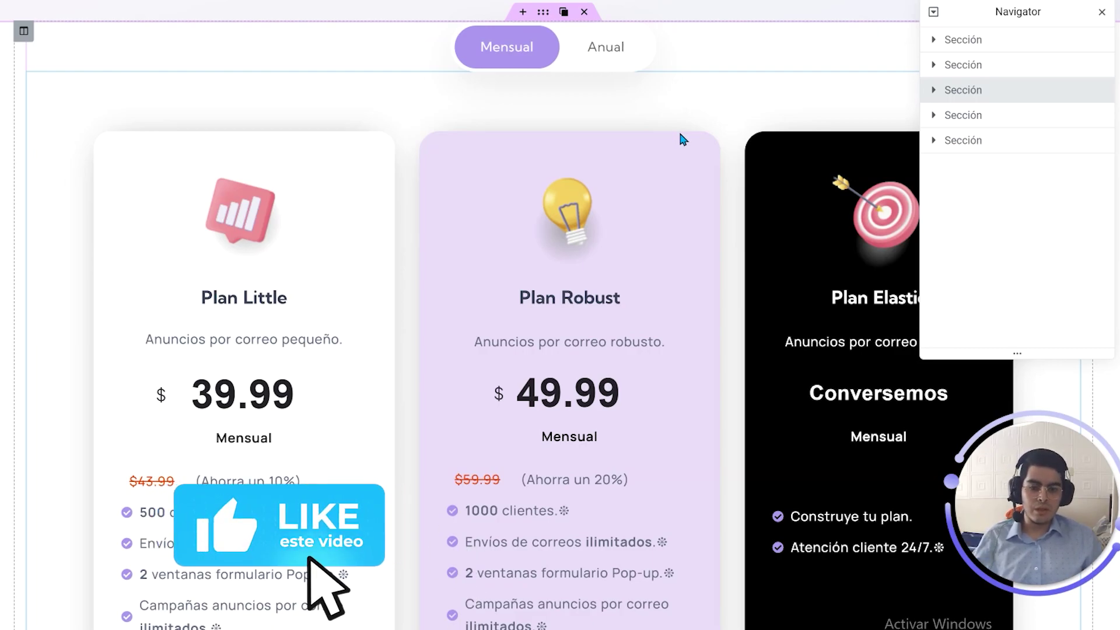
pyautogui.click(508, 178)
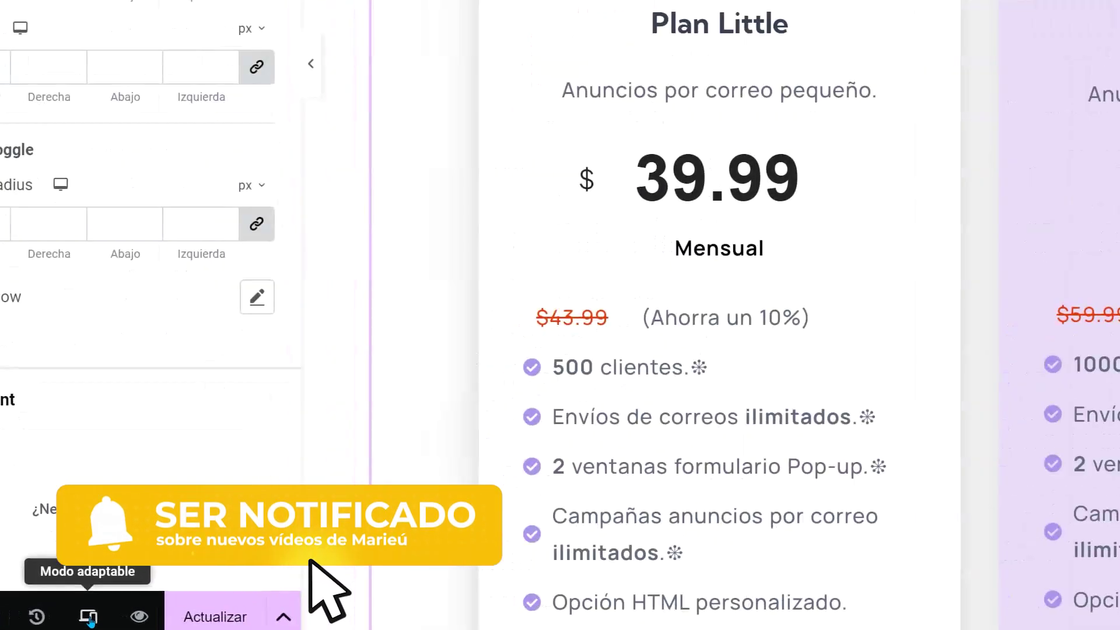
pyautogui.click(89, 618)
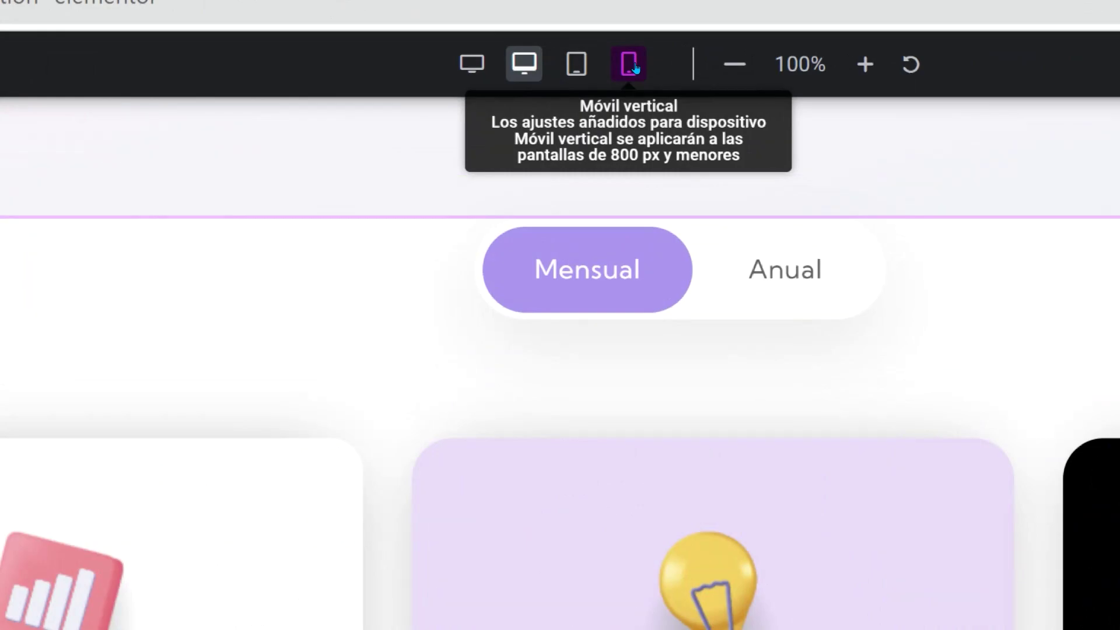
pyautogui.click(635, 68)
# Step: Examine how the page header and the pricing cards stack and fit in the mobile layout
pyautogui.scroll(5, 452, 114)
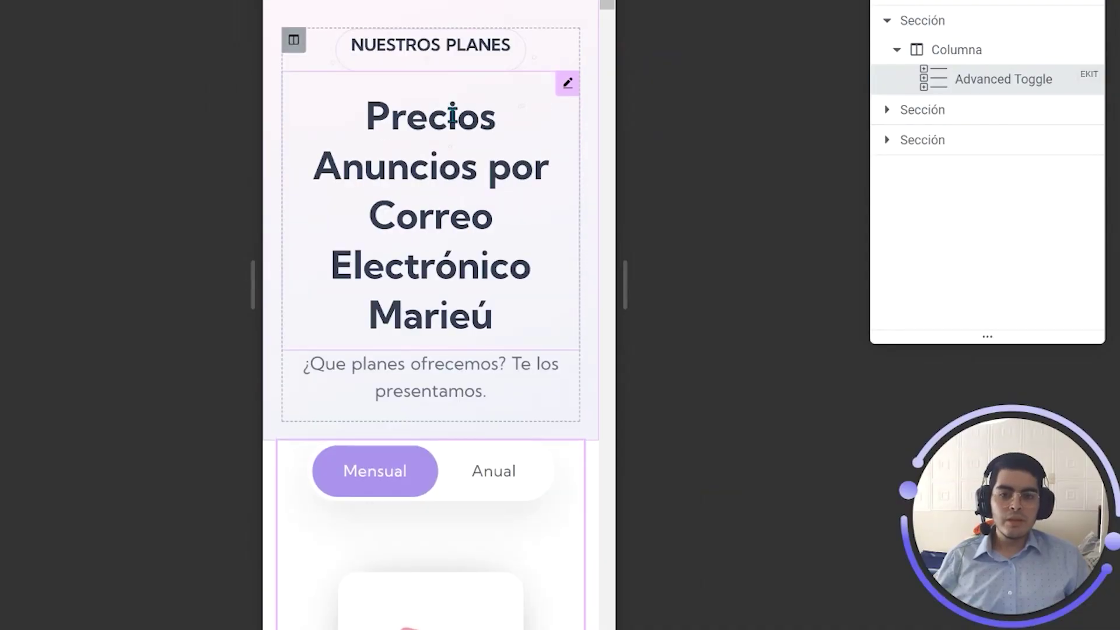
pyautogui.scroll(-8, 454, 116)
pyautogui.scroll(-3, 519, 533)
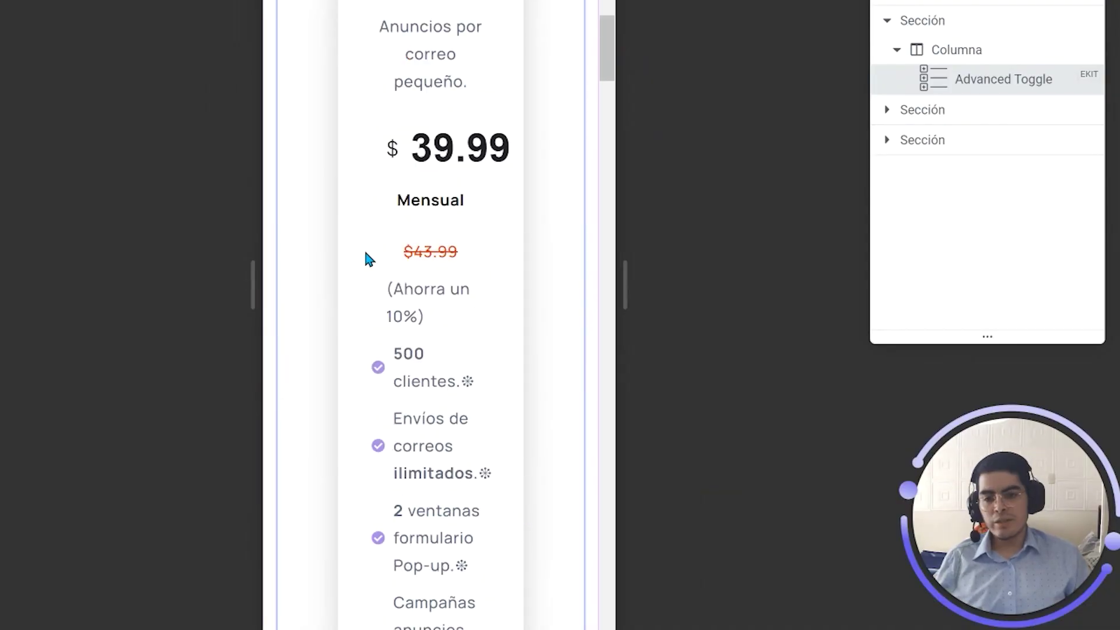
pyautogui.scroll(5, 421, 84)
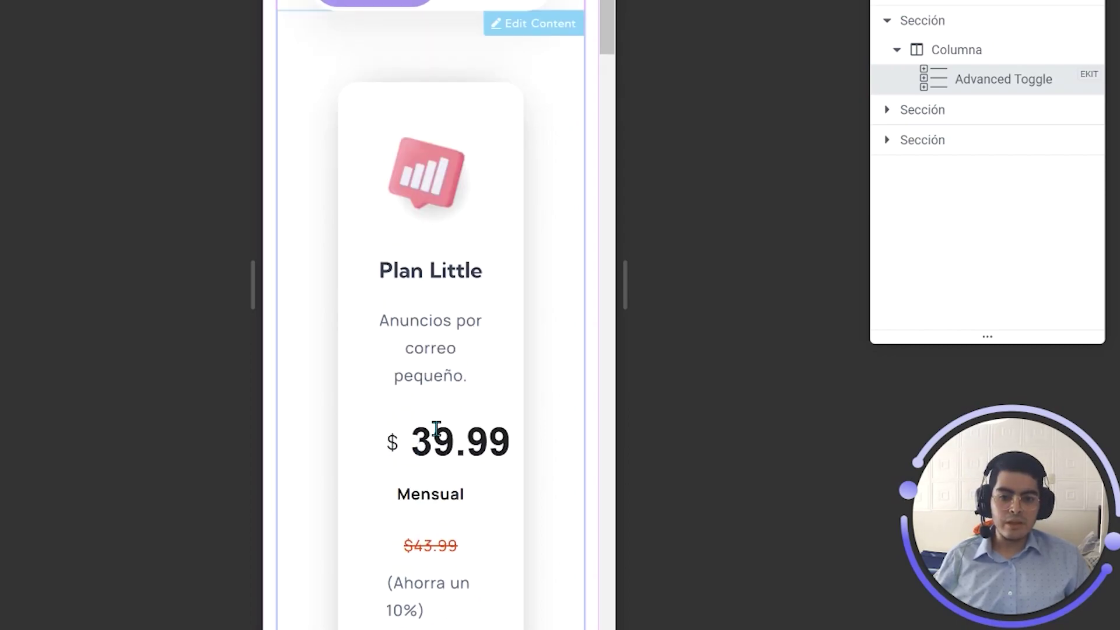
pyautogui.scroll(-12, 412, 452)
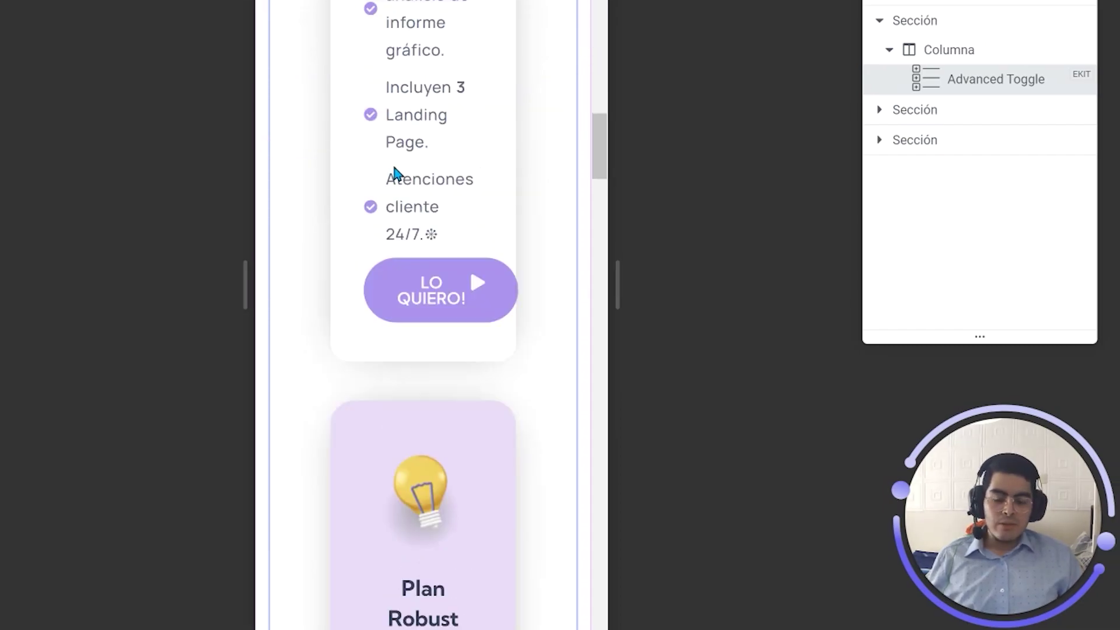
pyautogui.scroll(-10, 439, 291)
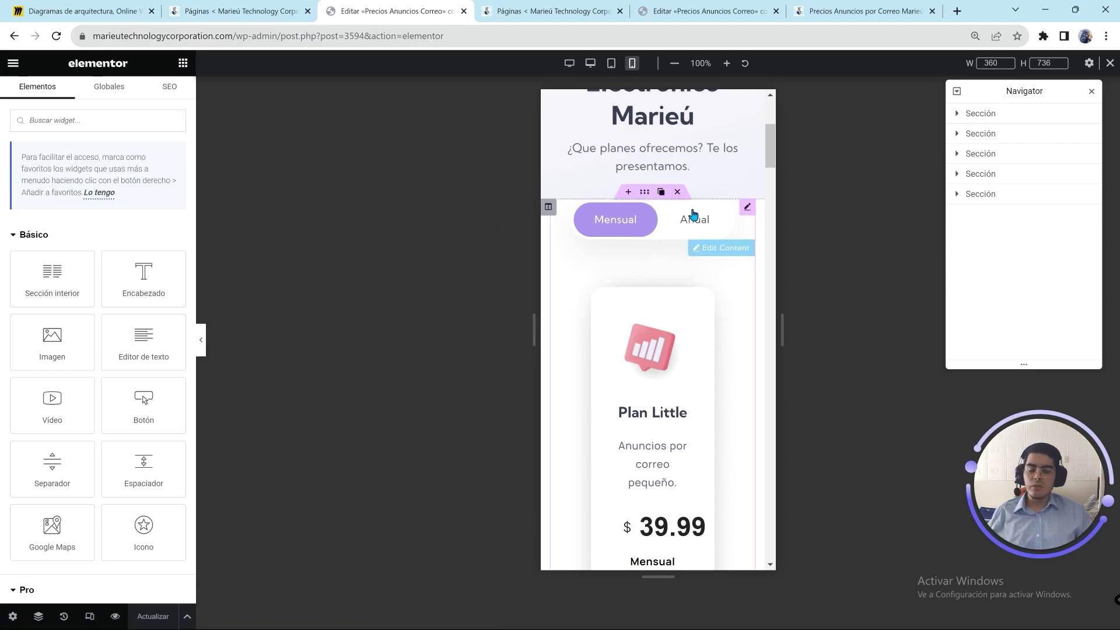
# Step: Search the widgets for "toggle" and place an Advanced Toggle above the existing Mensual/Anual toggle
pyautogui.click(11, 121)
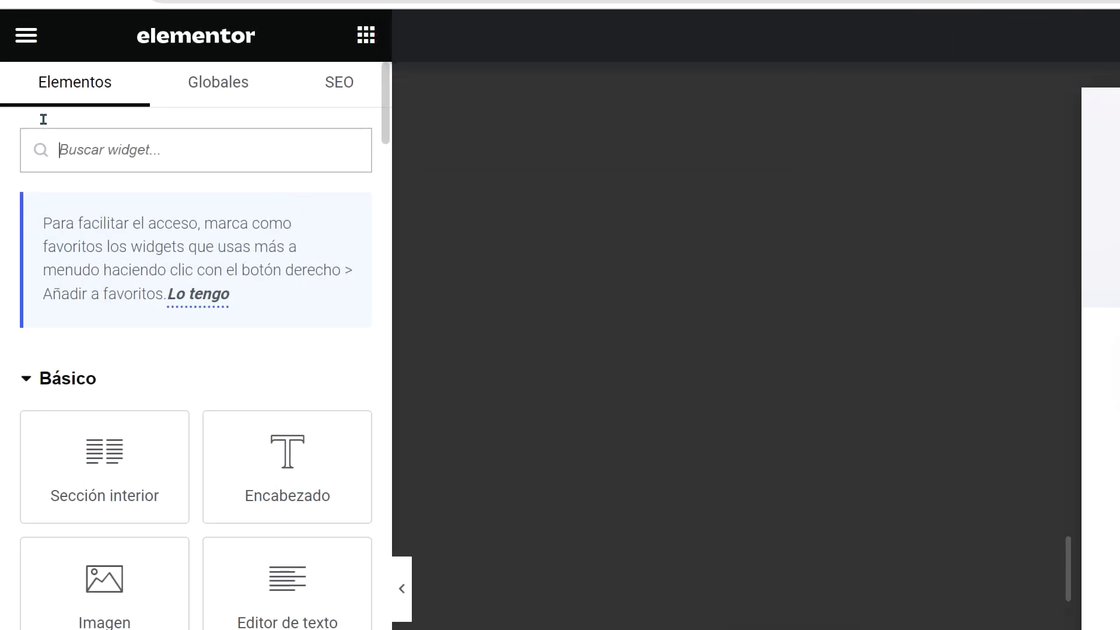
pyautogui.write('toggle')
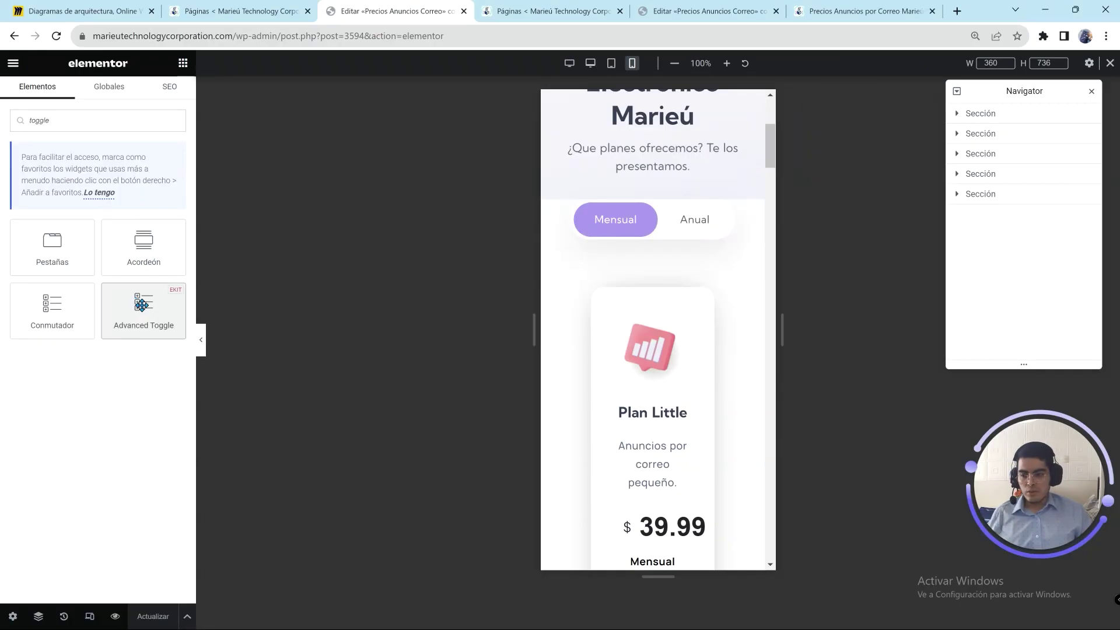
pyautogui.moveTo(142, 304); pyautogui.dragTo(654, 208)
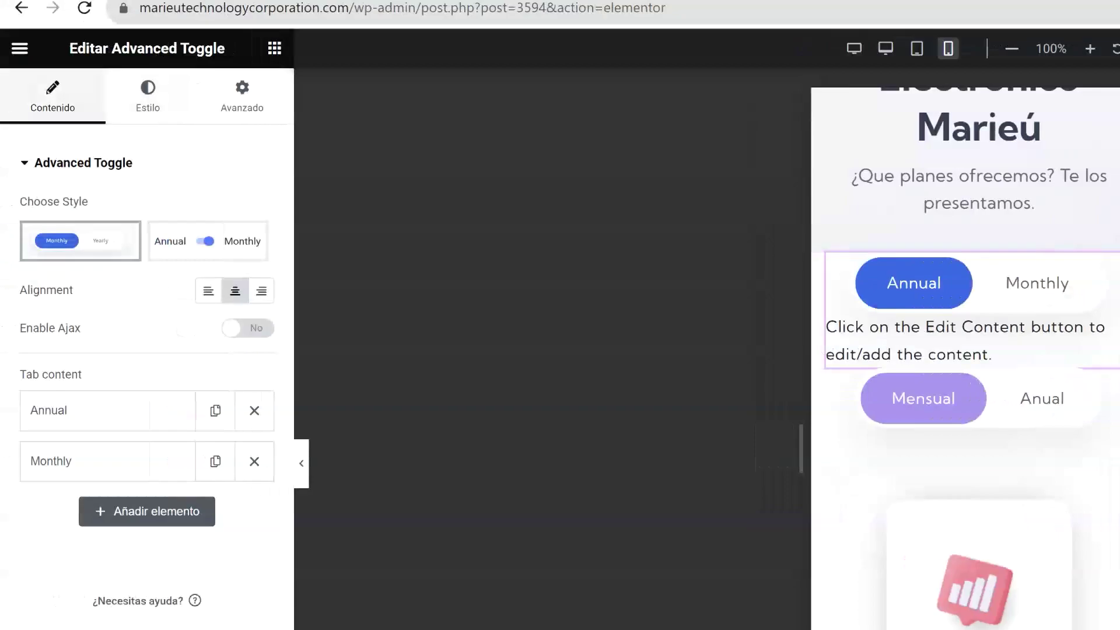
# Step: Change the Annual tab's indicator background colour to green in the new Advanced Toggle
pyautogui.click(92, 100)
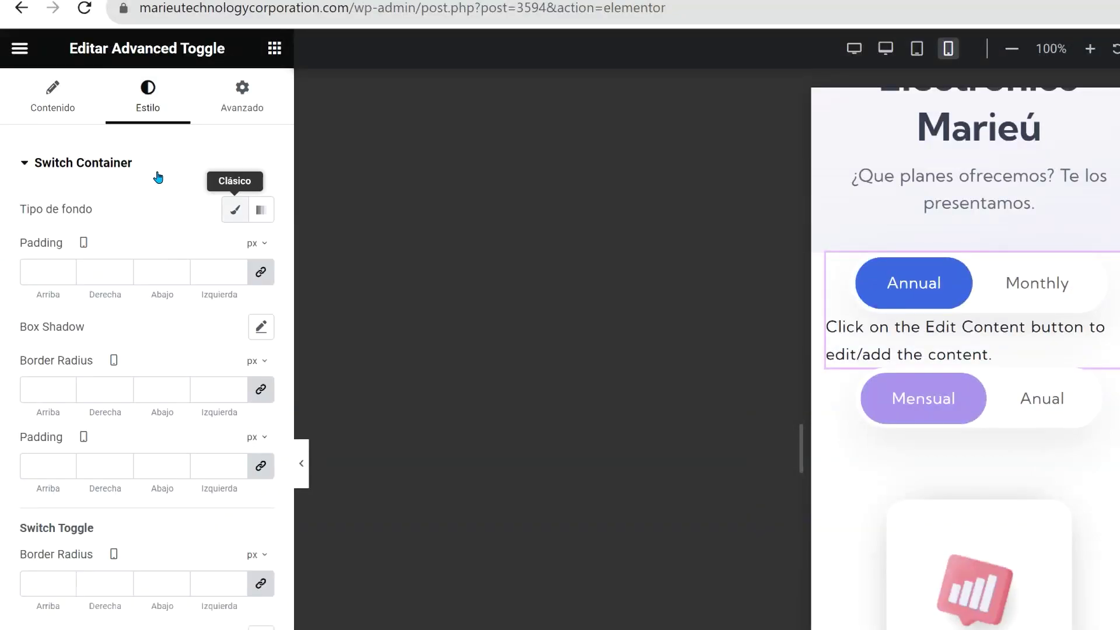
pyautogui.click(52, 96)
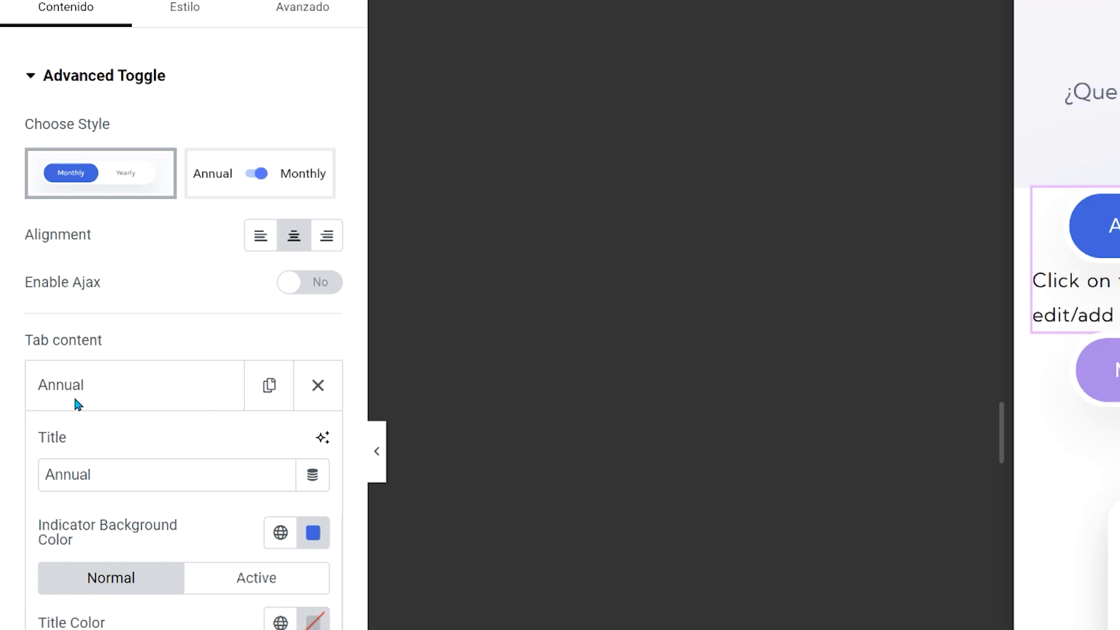
pyautogui.click(313, 533)
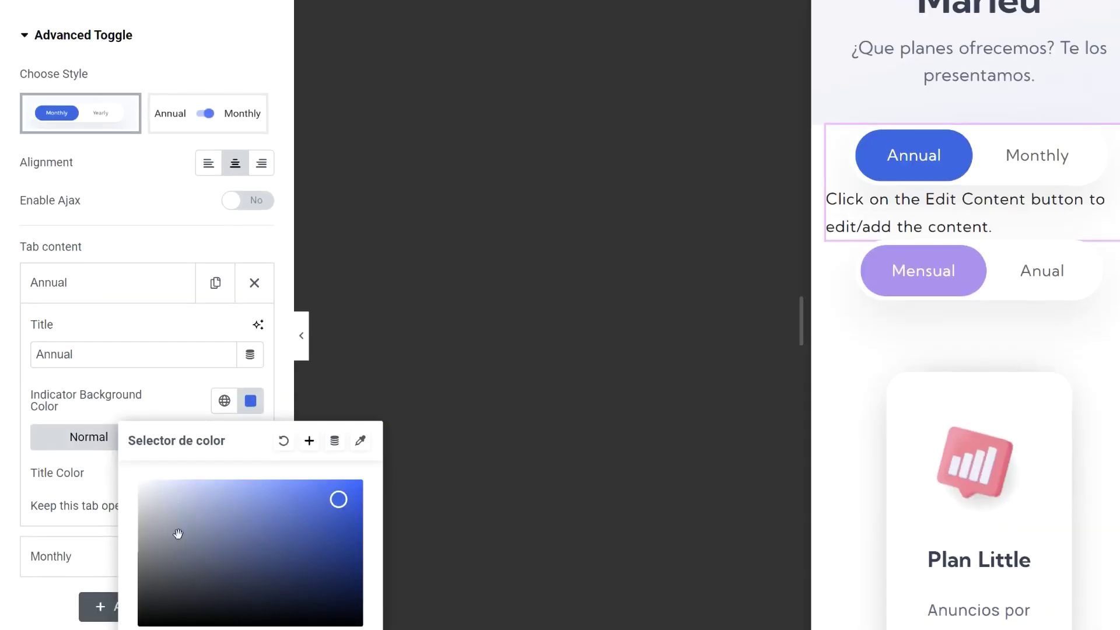
pyautogui.click(229, 608)
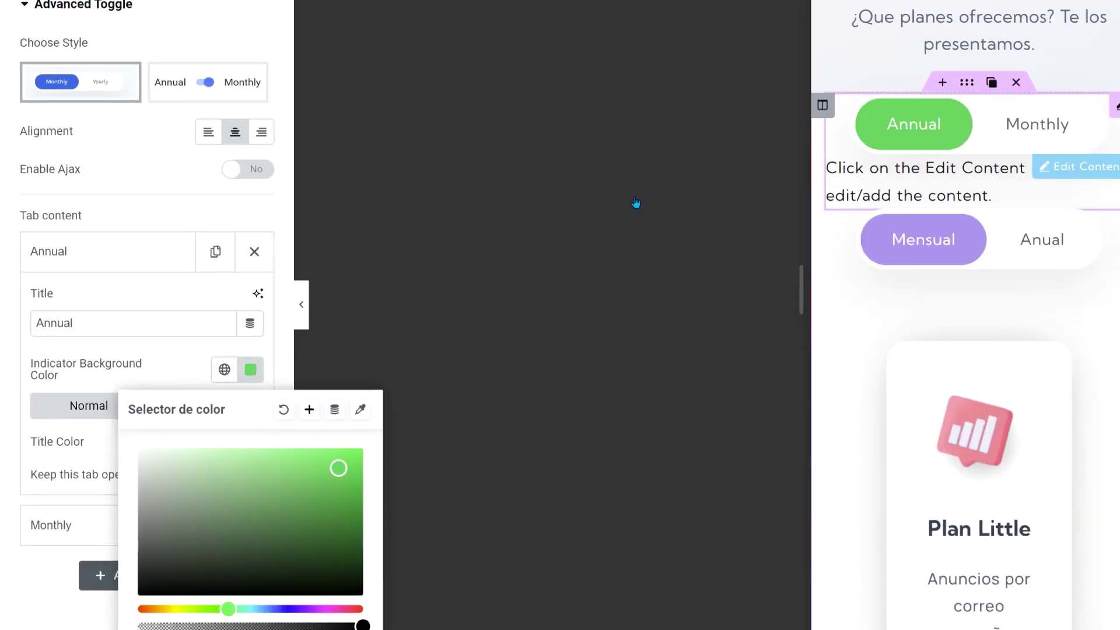
pyautogui.press('Escape')
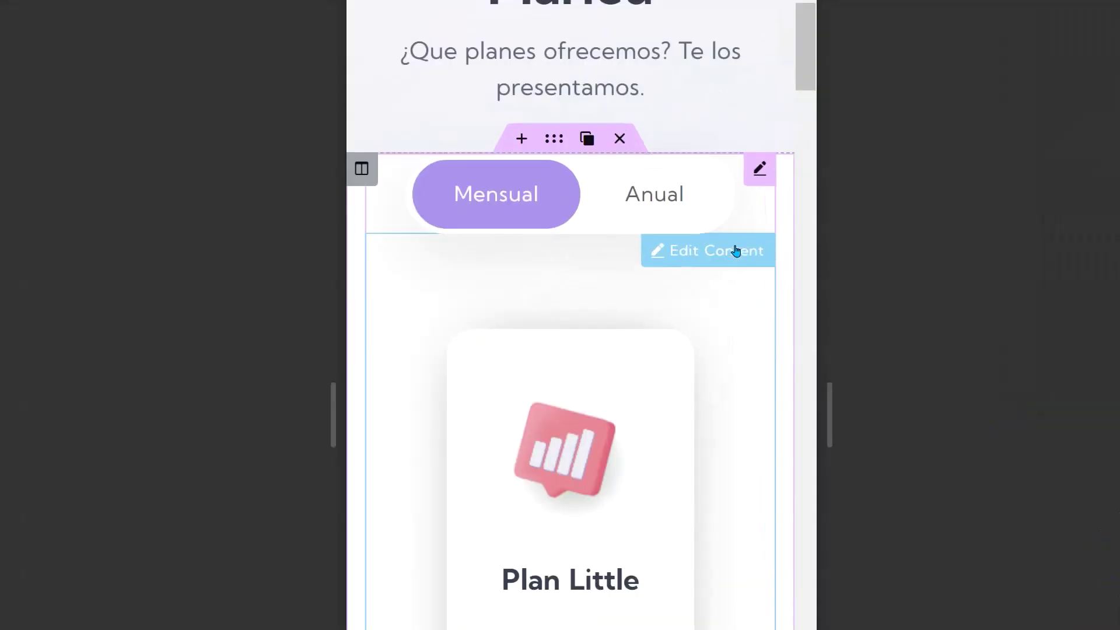
# Step: Review the Mensual tab's Plan Little and Plan Robust cards in the mobile preview
pyautogui.click(737, 249)
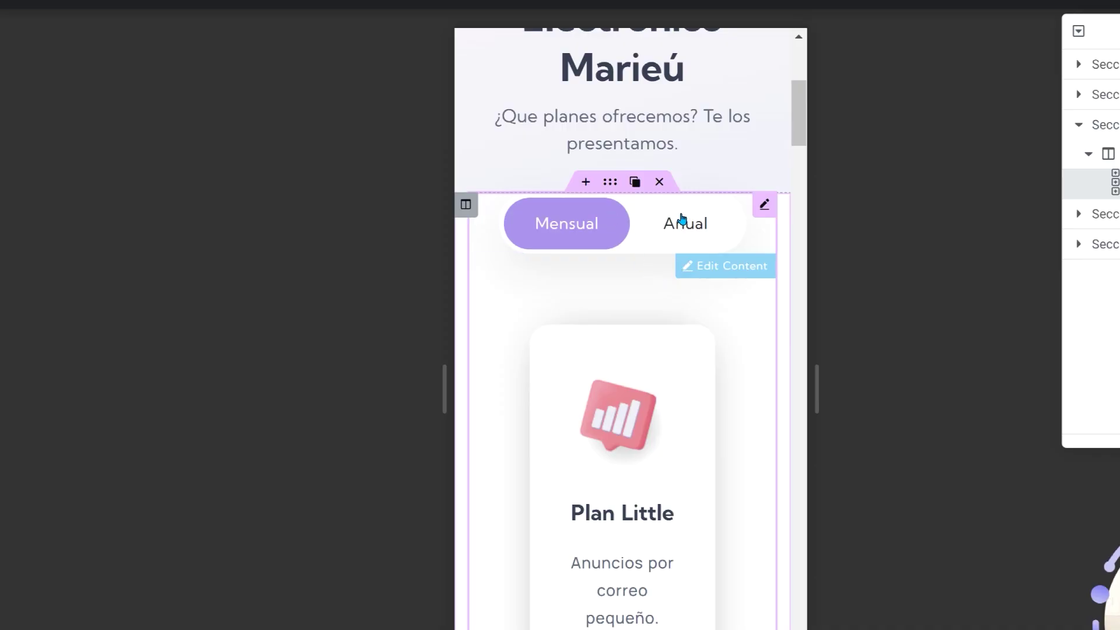
pyautogui.scroll(-2, 682, 219)
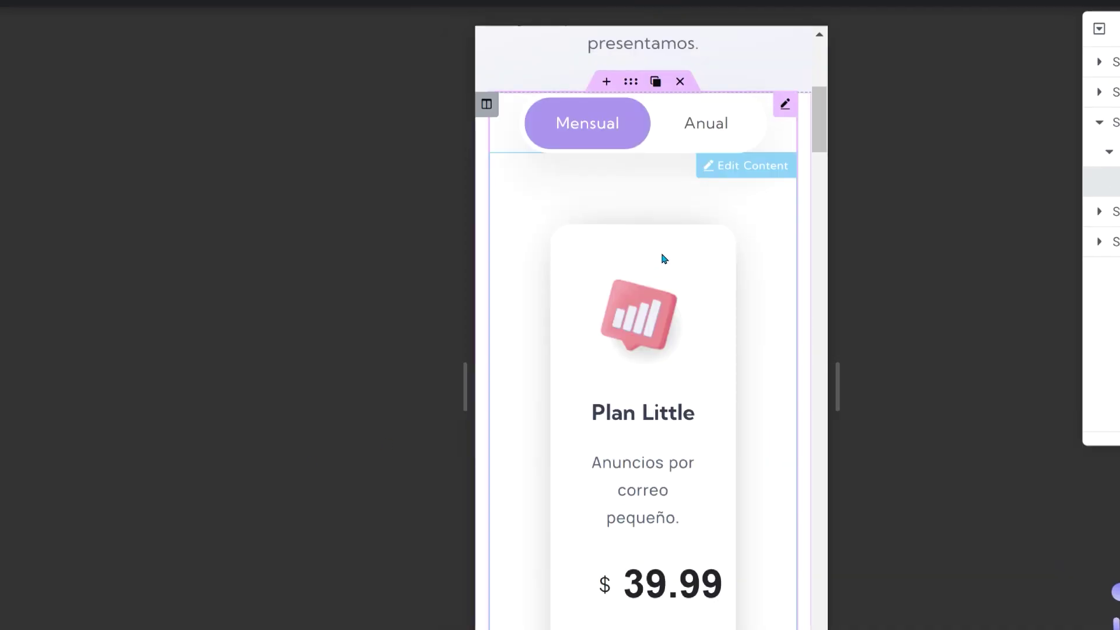
pyautogui.scroll(-20, 662, 251)
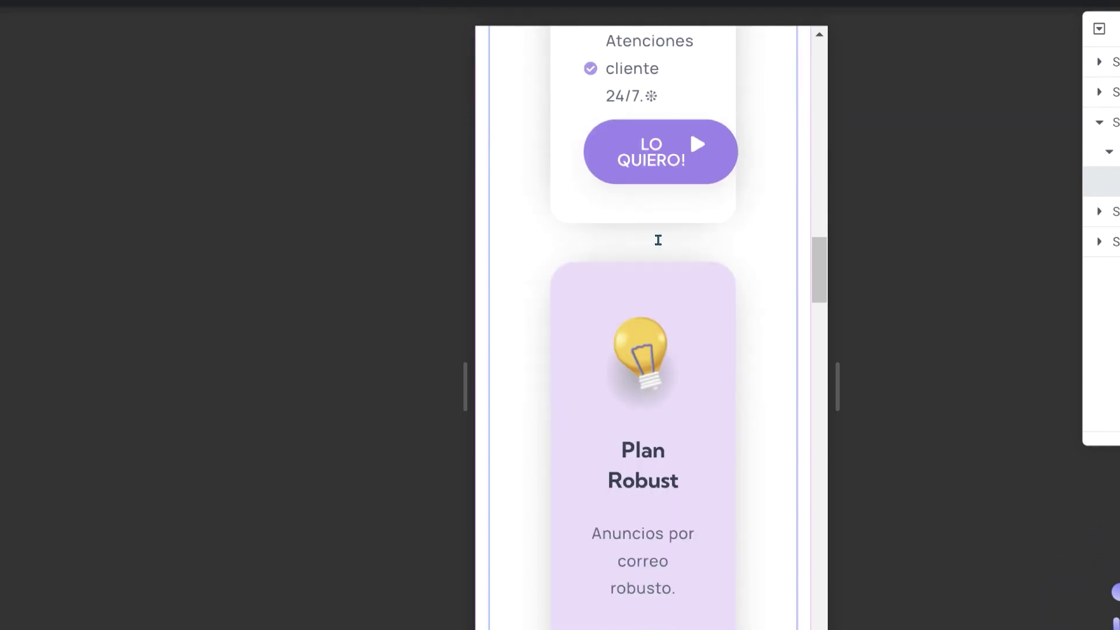
pyautogui.scroll(-15, 659, 241)
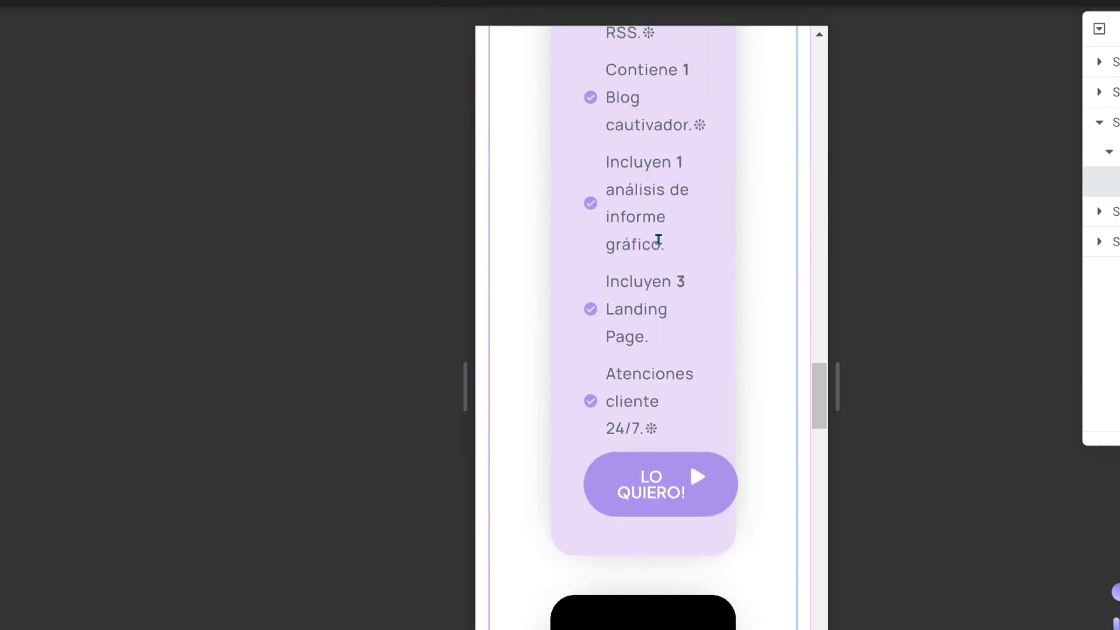
pyautogui.scroll(15, 661, 244)
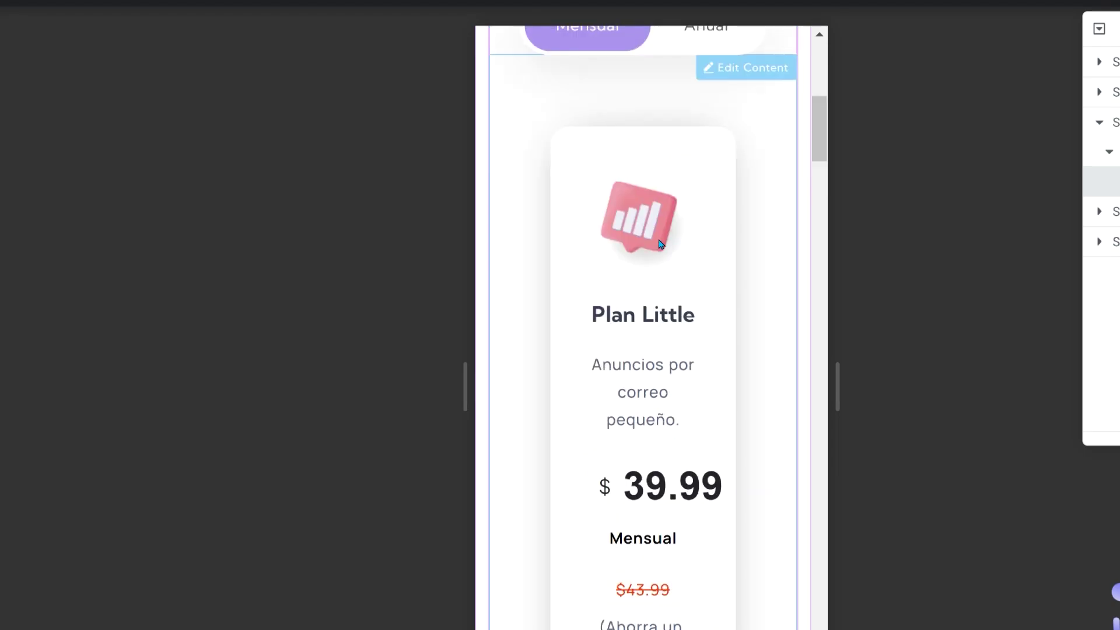
pyautogui.scroll(5, 660, 243)
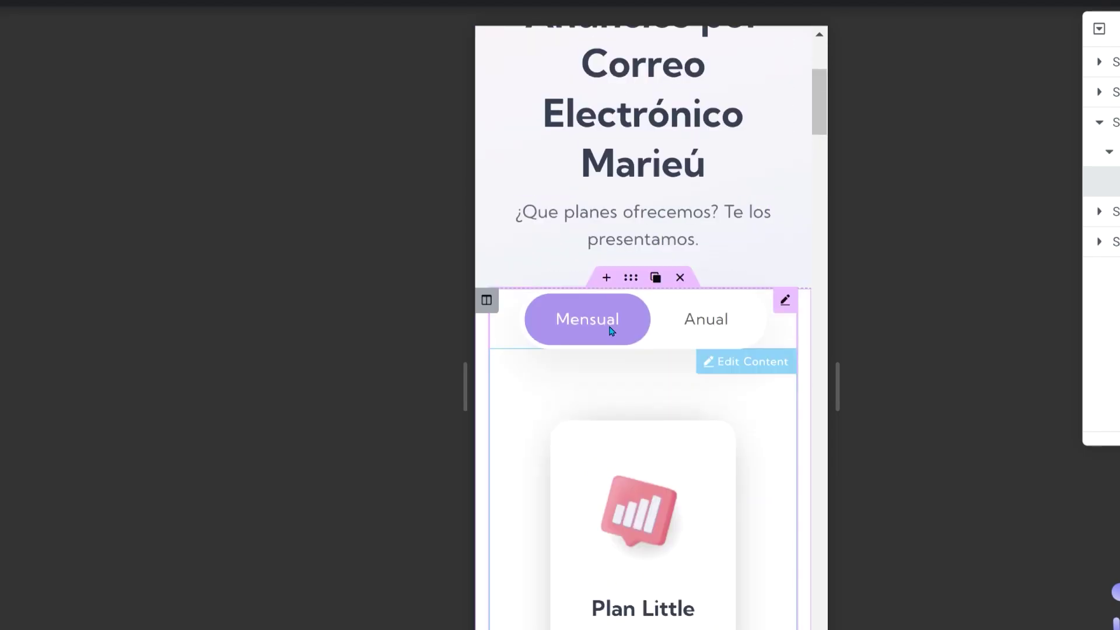
# Step: Open the Mensual tab's content for editing and inspect the template shortcode in its Shortcode widget
pyautogui.click(762, 362)
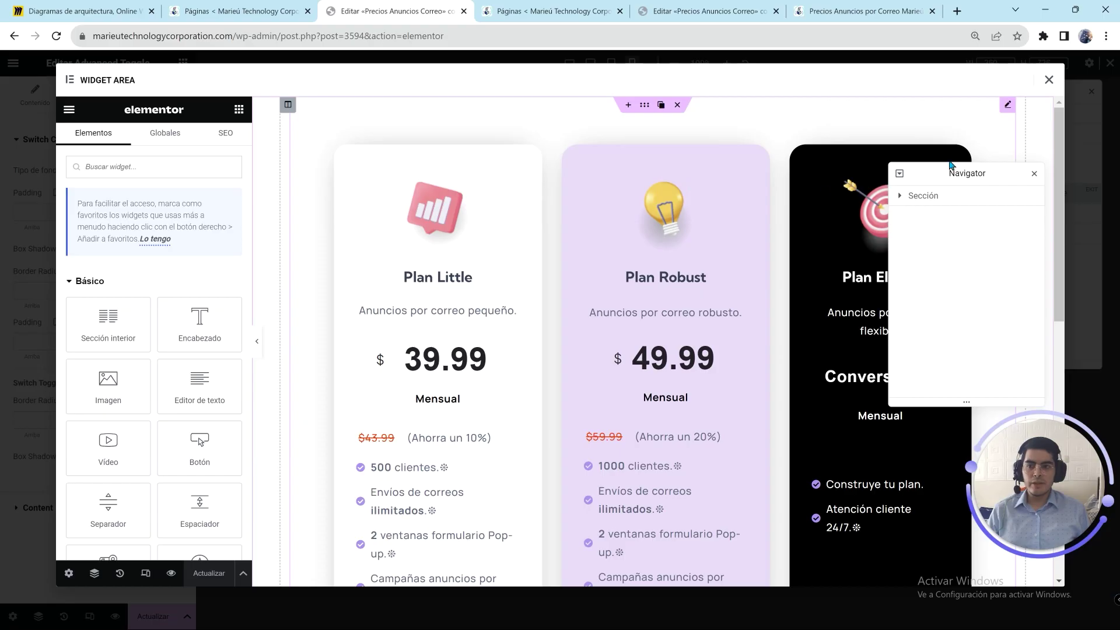
pyautogui.click(901, 197)
pyautogui.click(906, 215)
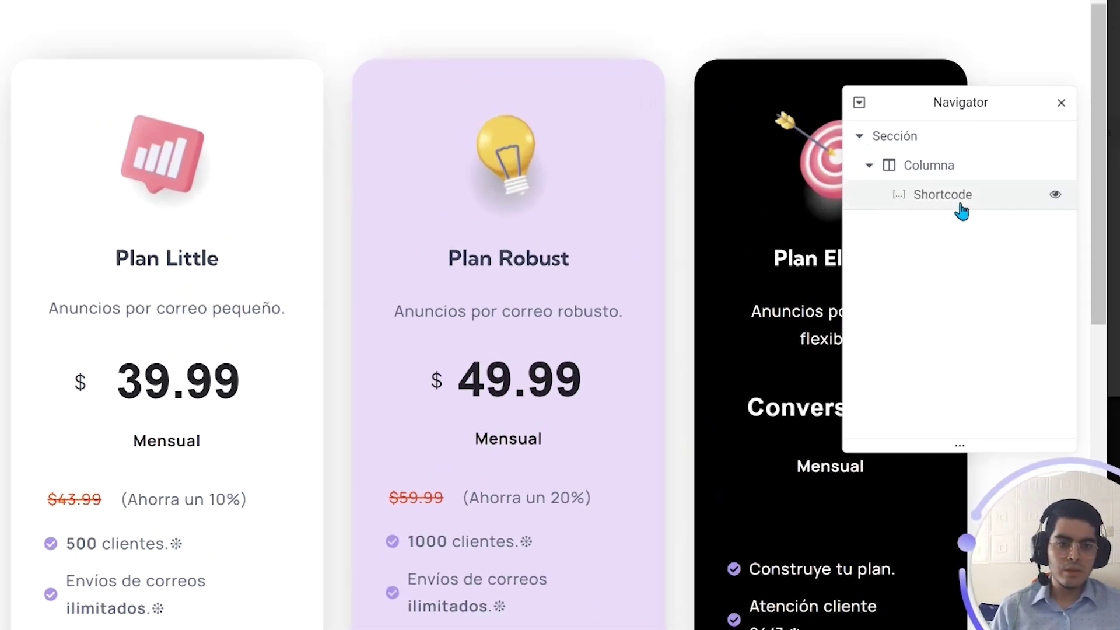
pyautogui.click(959, 203)
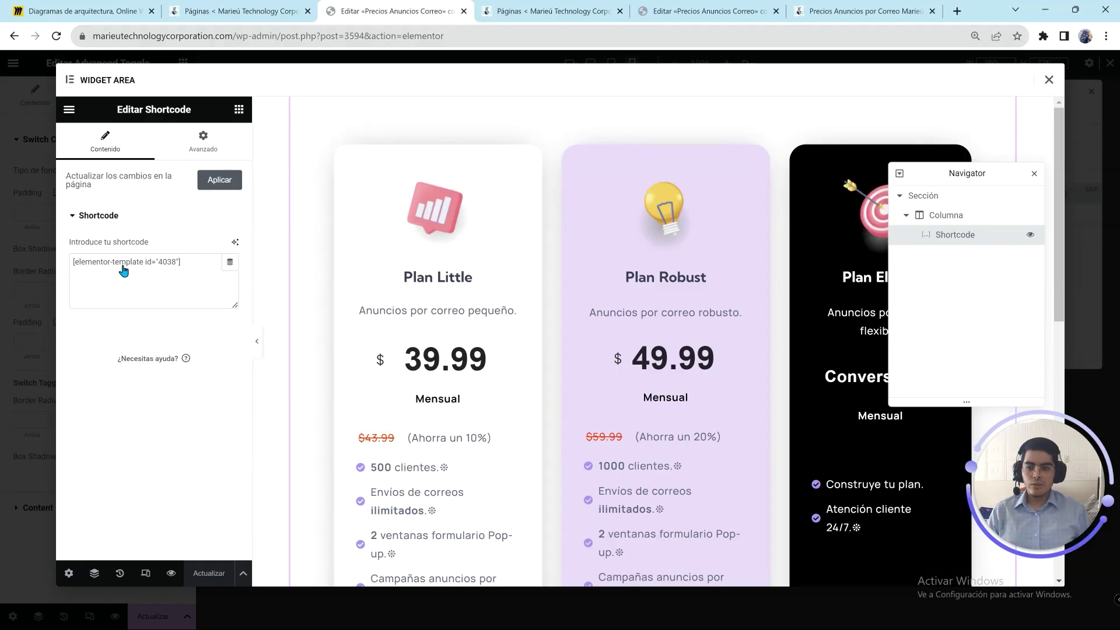
pyautogui.hotkey('ctrl', 'a')
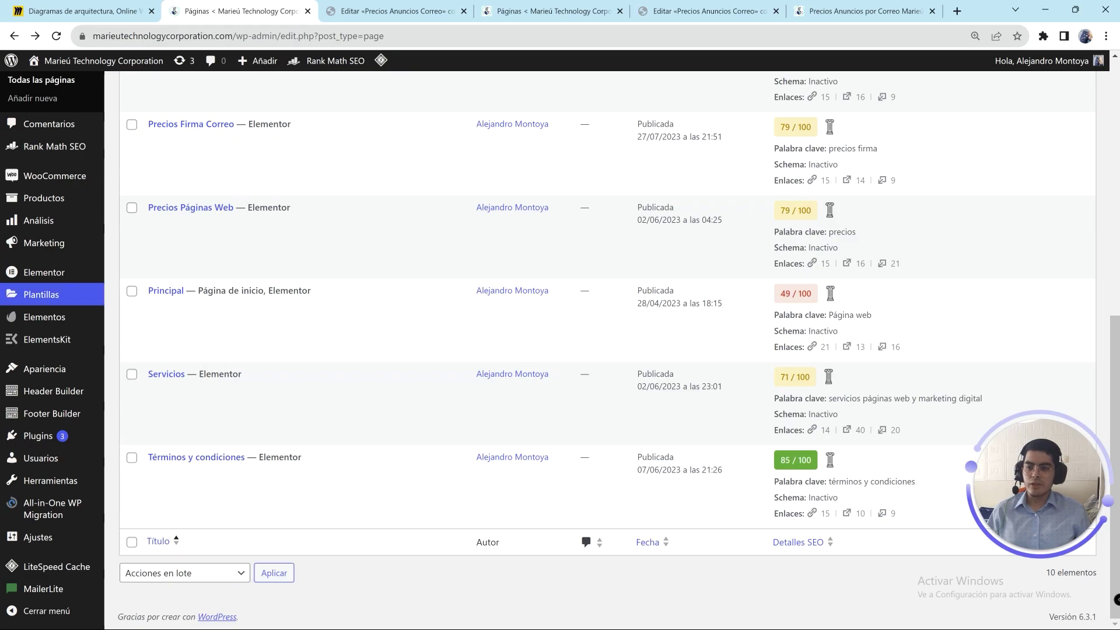
# Step: Open the saved template PrecAnuncioCorrMensualPrec for editing with Elementor and look over its plan cards
pyautogui.moveTo(44, 294)
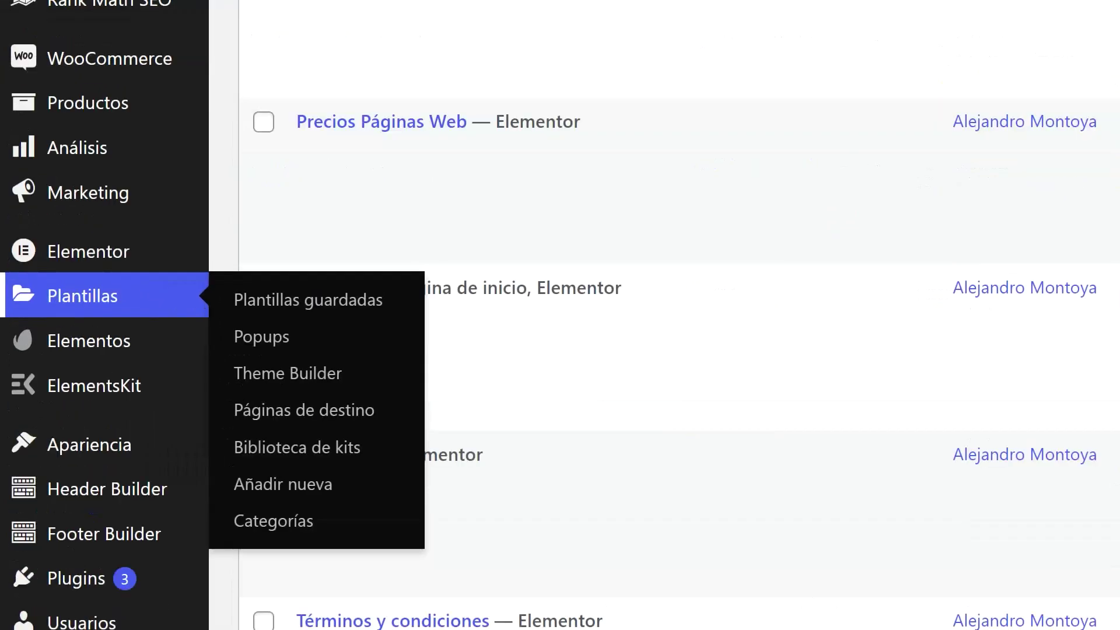
pyautogui.click(171, 303)
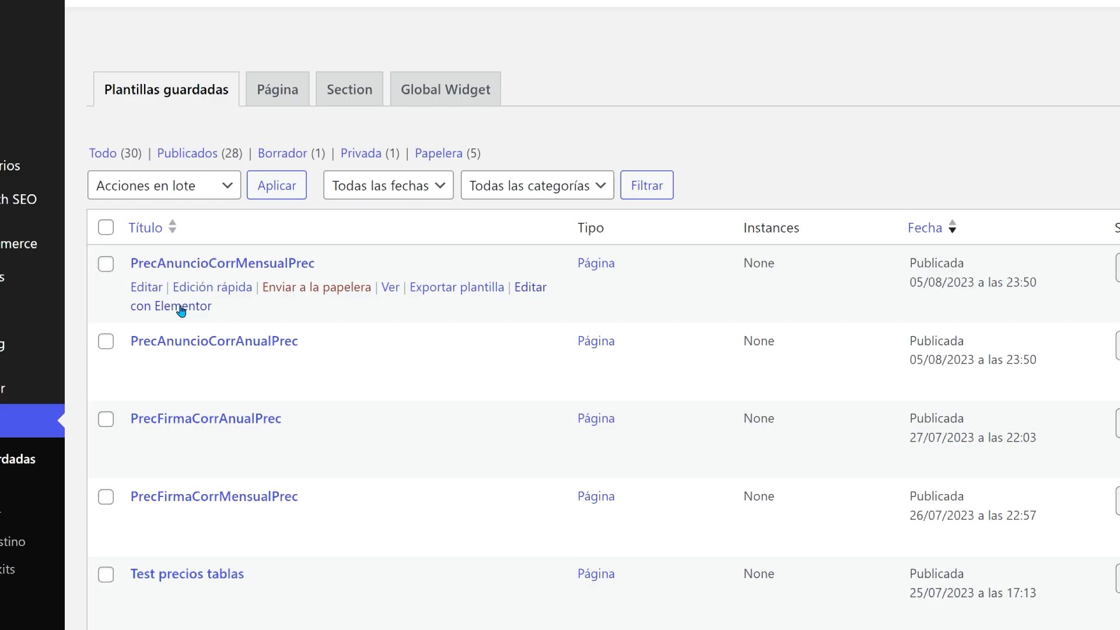
pyautogui.click(181, 307)
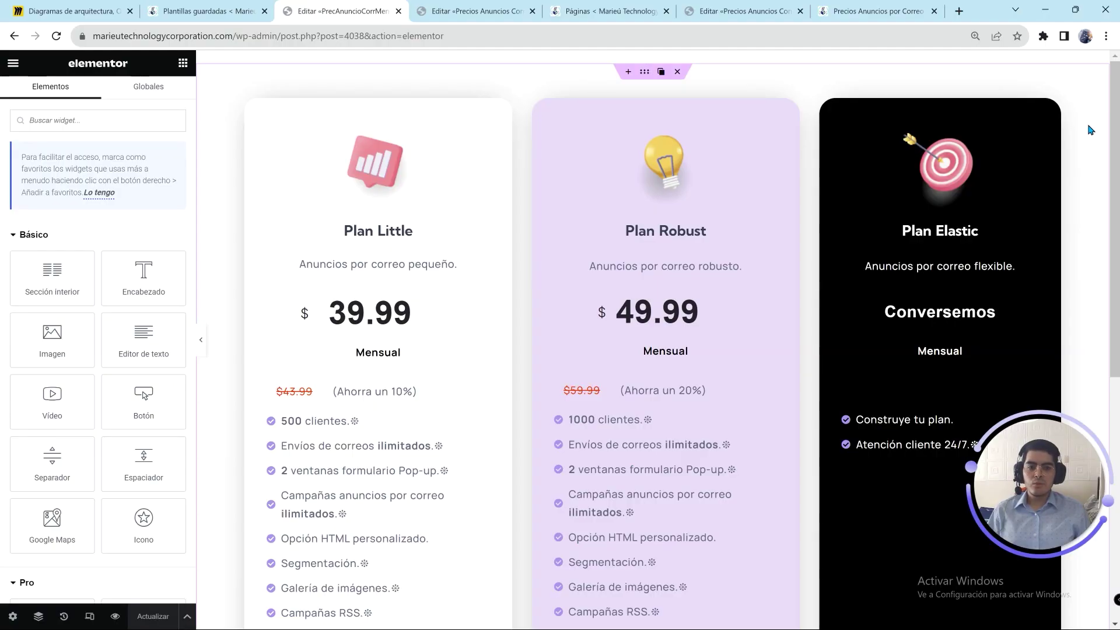
pyautogui.scroll(-7, 1090, 128)
pyautogui.scroll(7, 1090, 123)
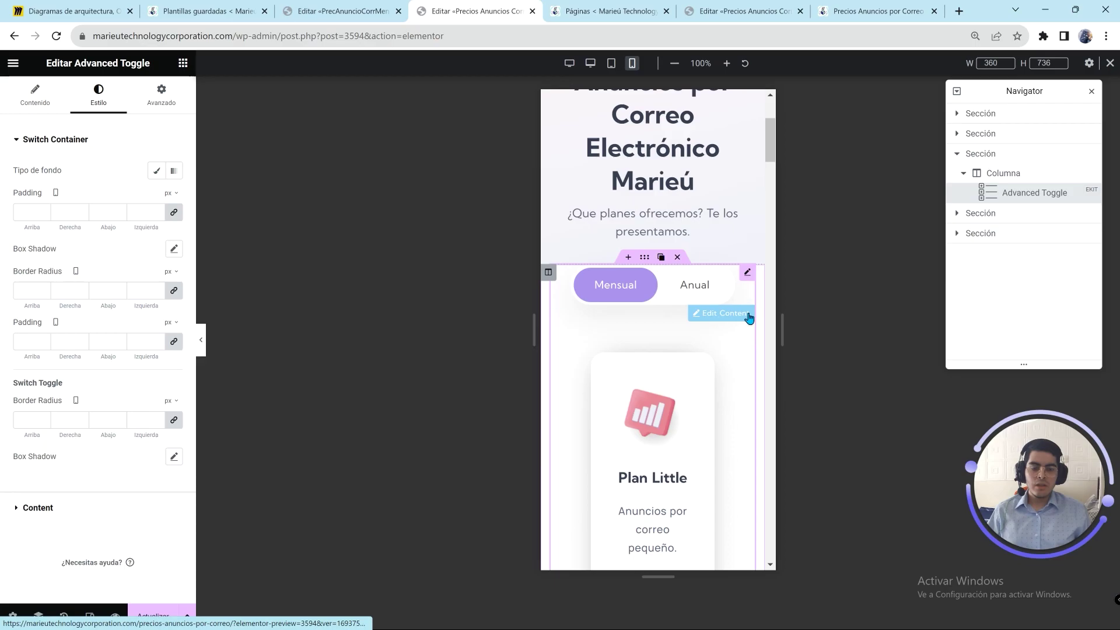
# Step: Open the Mensual tab's content on the pricing page, compare it with the PrecAnuncioCorrMensualPrec template, and close it
pyautogui.click(749, 318)
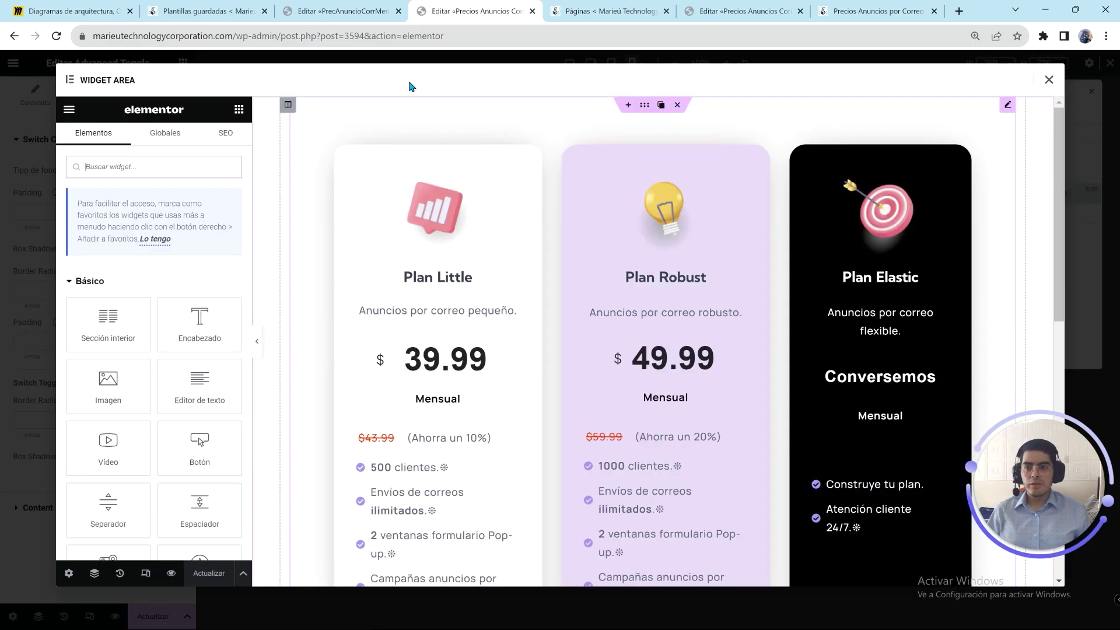
pyautogui.click(334, 16)
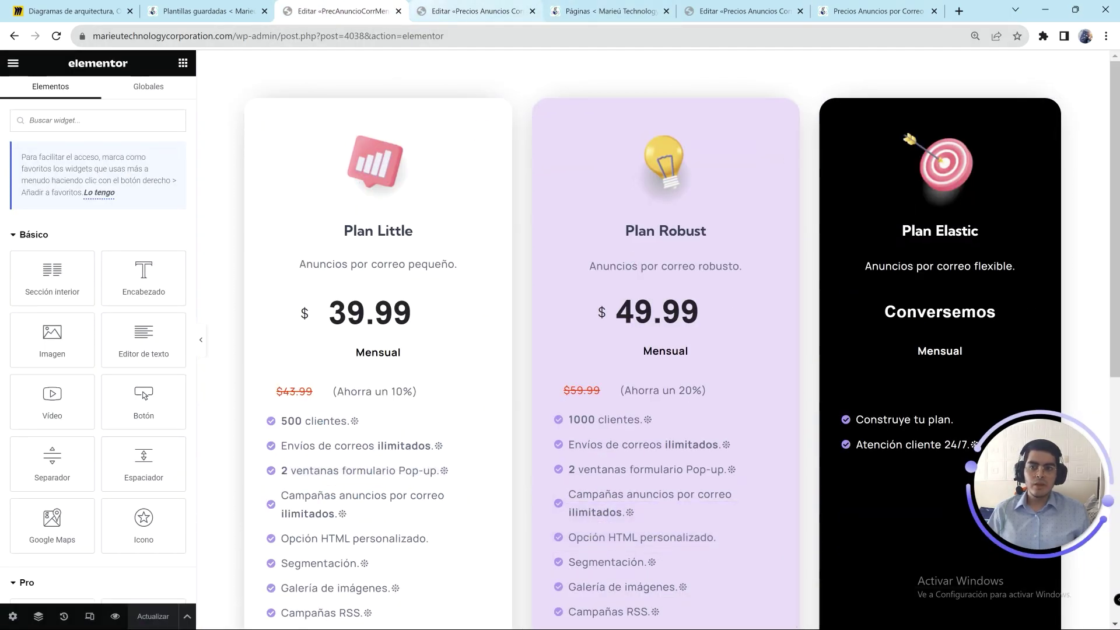
pyautogui.click(473, 11)
pyautogui.click(1049, 80)
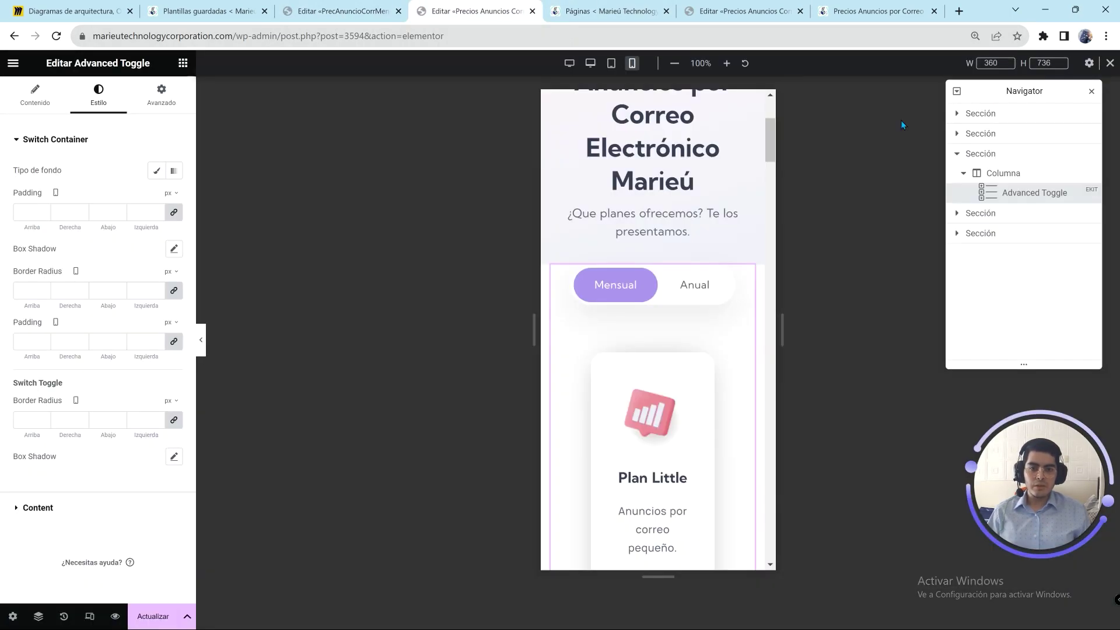
# Step: Examine the widths and spacing of the Plan Little and Plan Robust cards in the pricing page's mobile preview
pyautogui.scroll(-7, 601, 321)
pyautogui.scroll(-12, 615, 331)
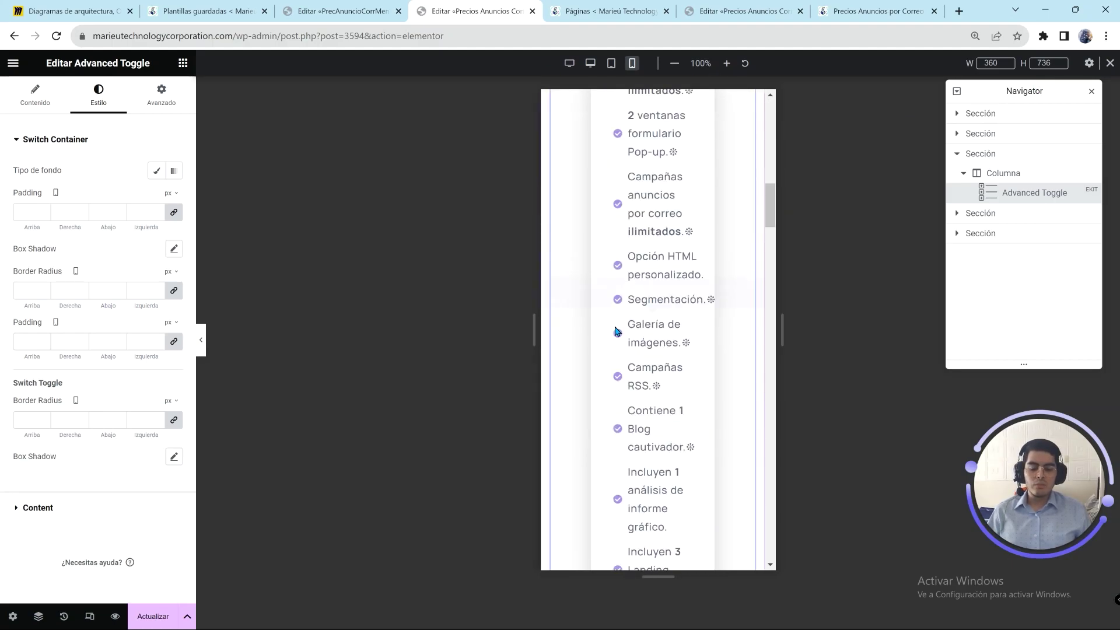
pyautogui.scroll(15, 615, 339)
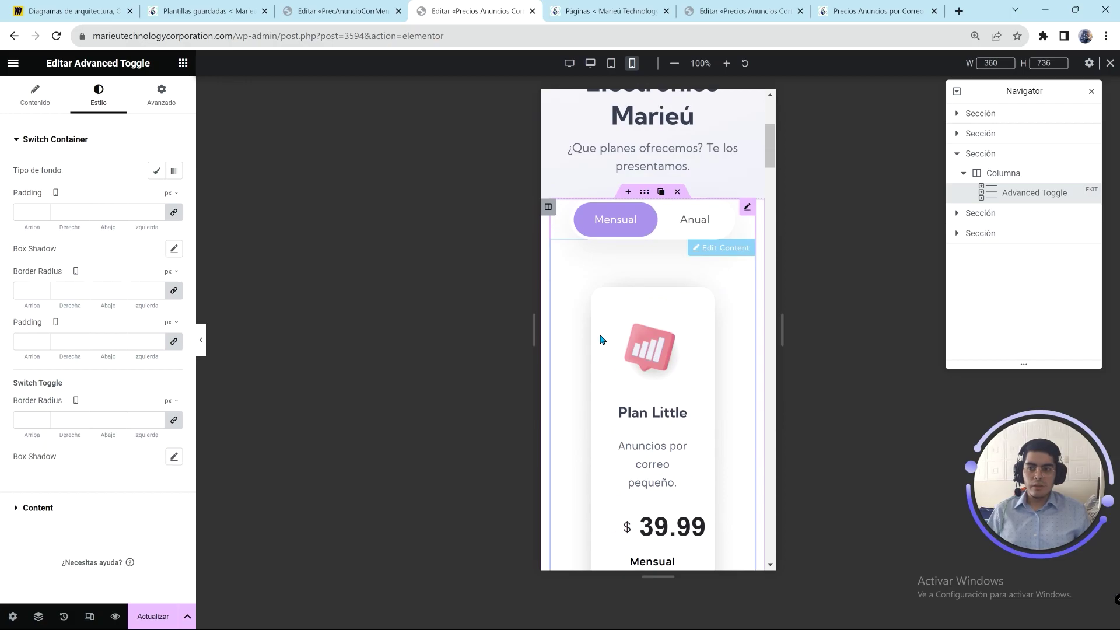
pyautogui.scroll(5, 601, 339)
pyautogui.click(183, 63)
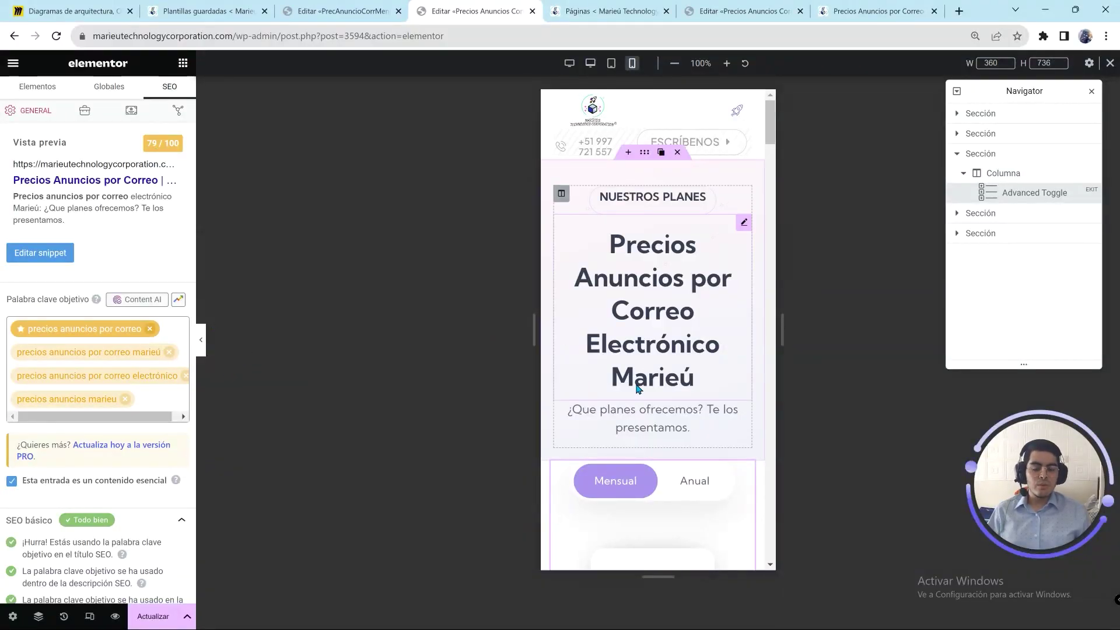
pyautogui.scroll(-5, 656, 373)
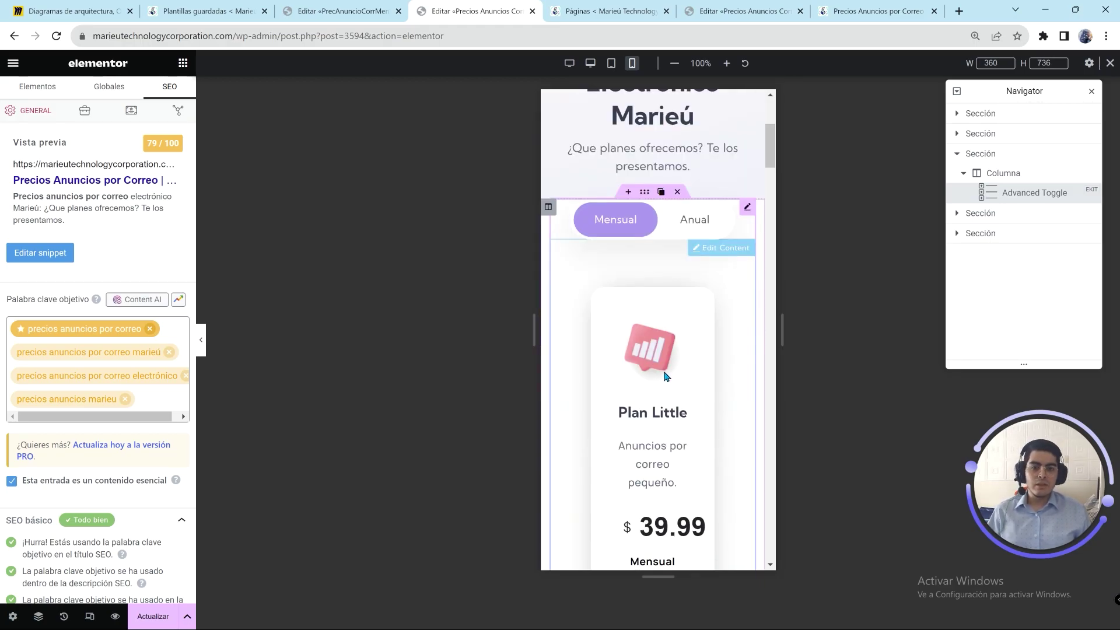
pyautogui.scroll(-10, 694, 283)
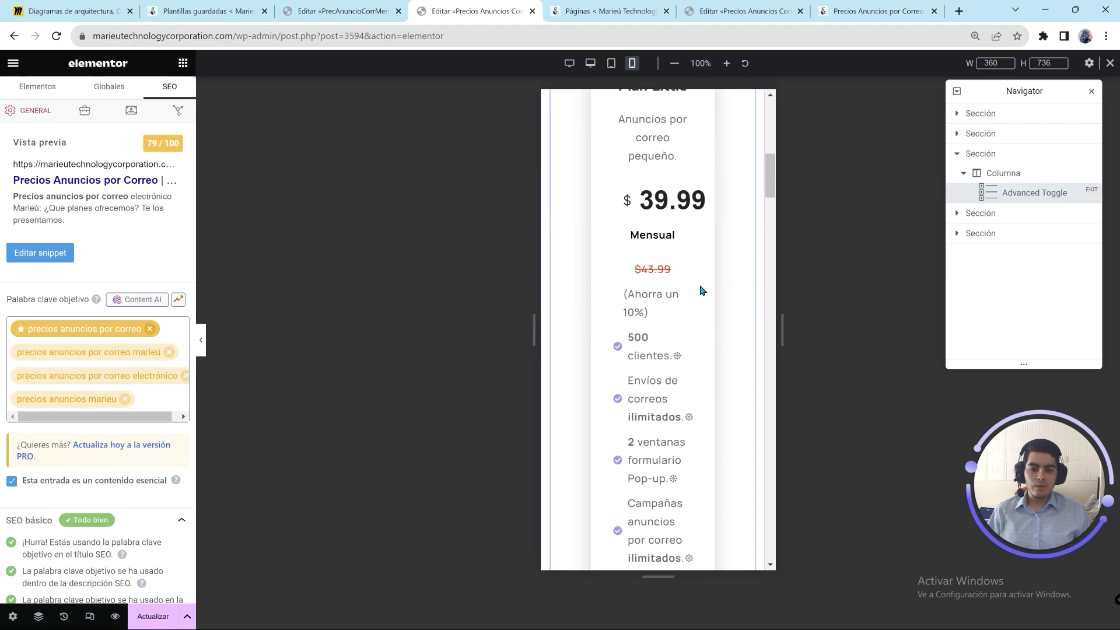
pyautogui.scroll(-8, 703, 276)
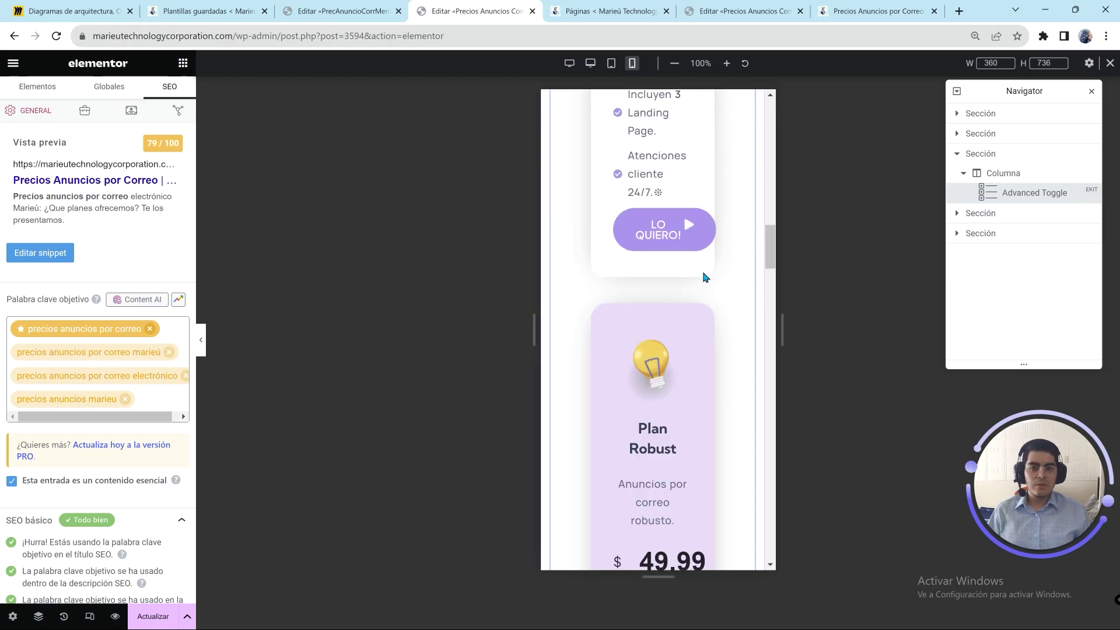
# Step: Switch the PrecAnuncioCorrMensualPrec template to the vertical mobile view and show its Navigator
pyautogui.click(336, 11)
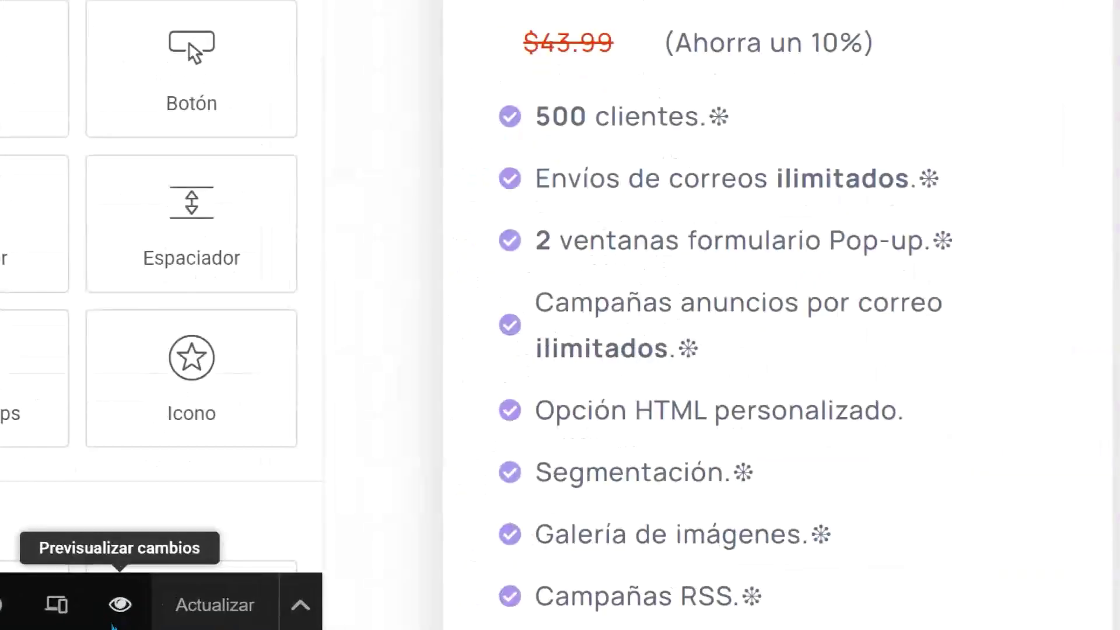
pyautogui.click(90, 617)
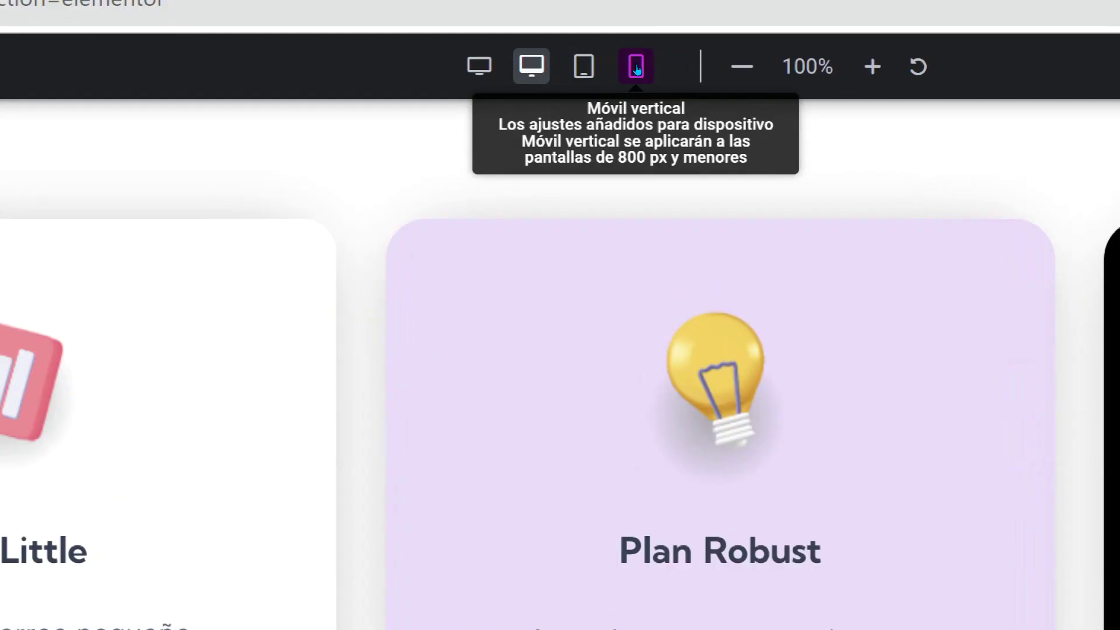
pyautogui.click(631, 64)
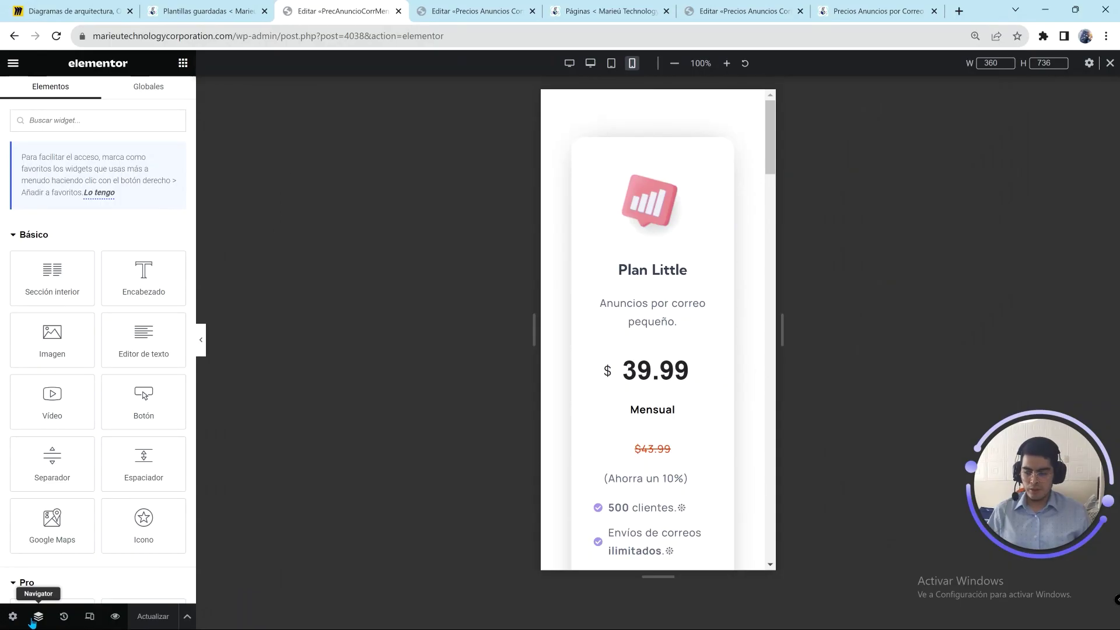
pyautogui.click(36, 617)
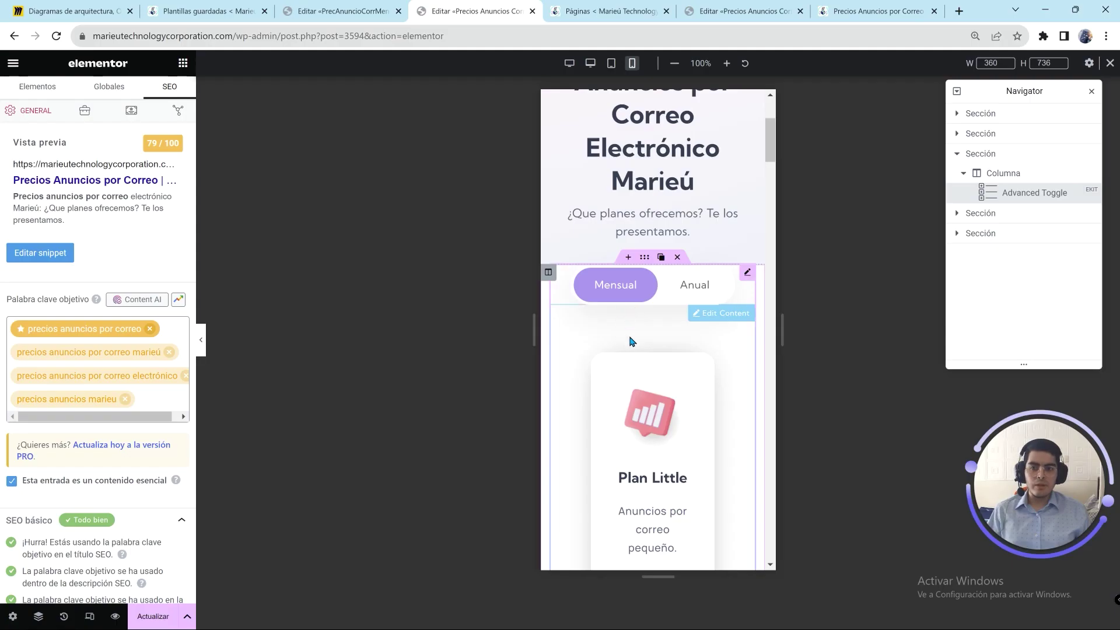
# Step: Open the advanced spacing settings of the template's outermost section
pyautogui.click(335, 11)
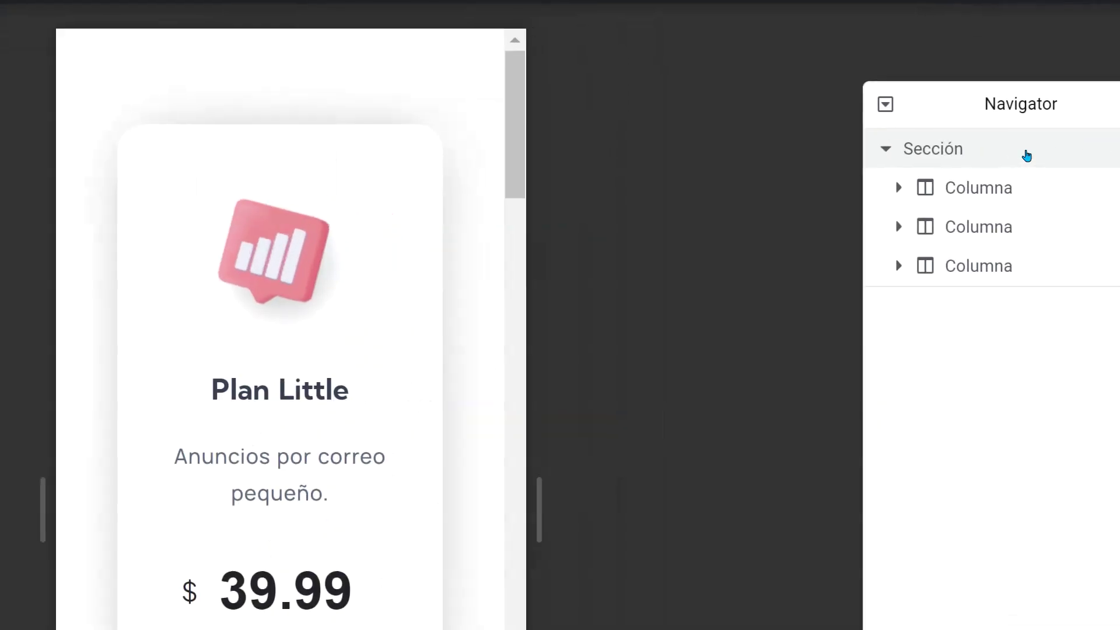
pyautogui.click(1028, 154)
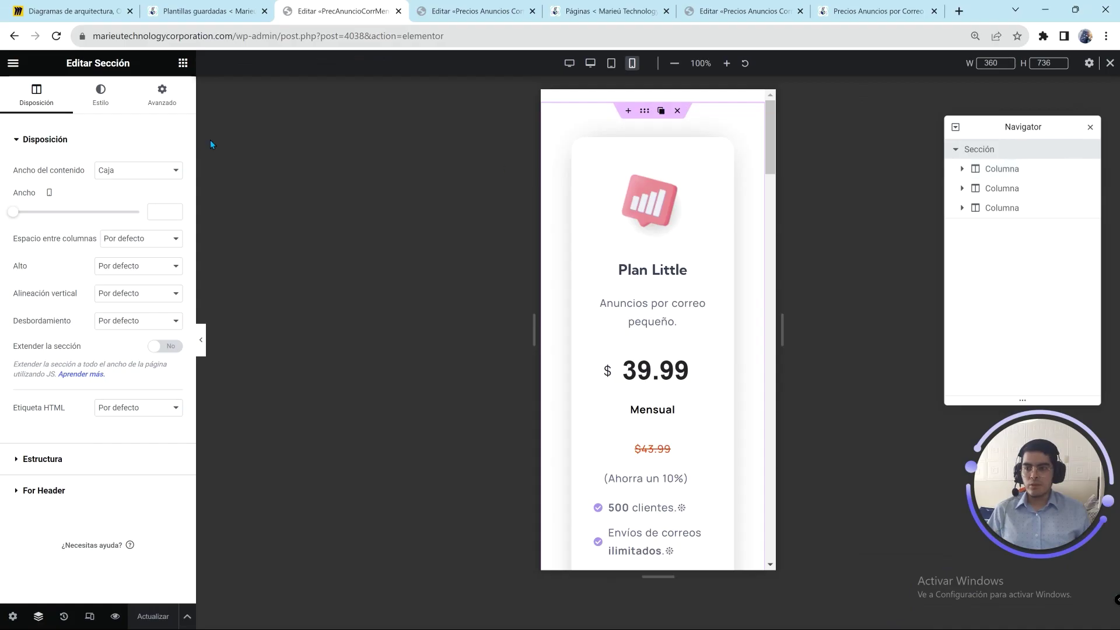
pyautogui.click(176, 92)
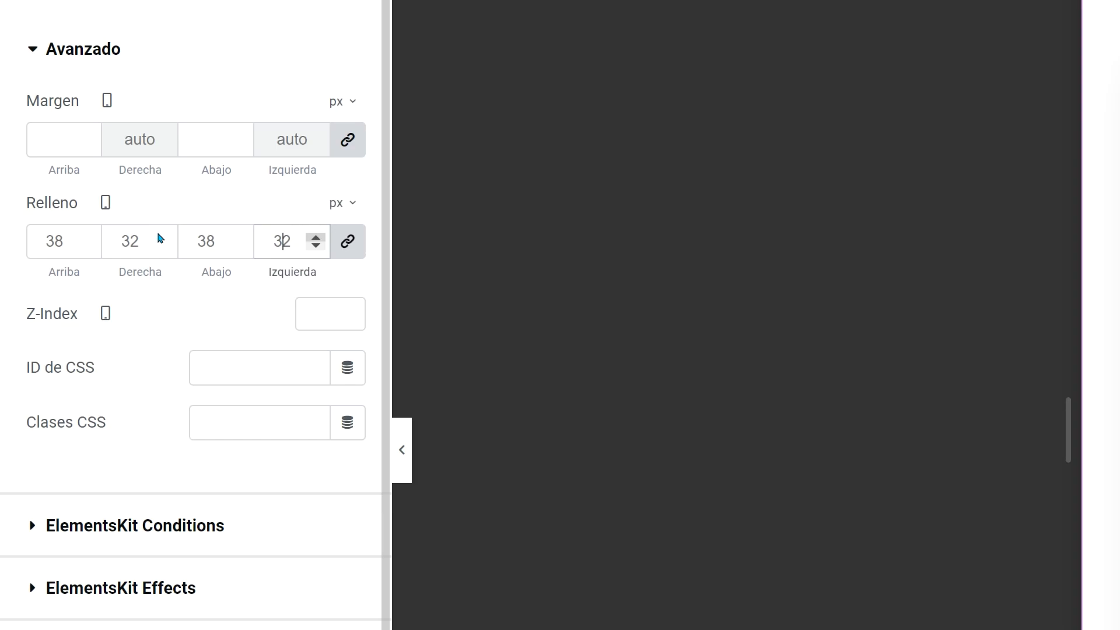
pyautogui.hotkey('ctrl', 'a')
pyautogui.write('1')
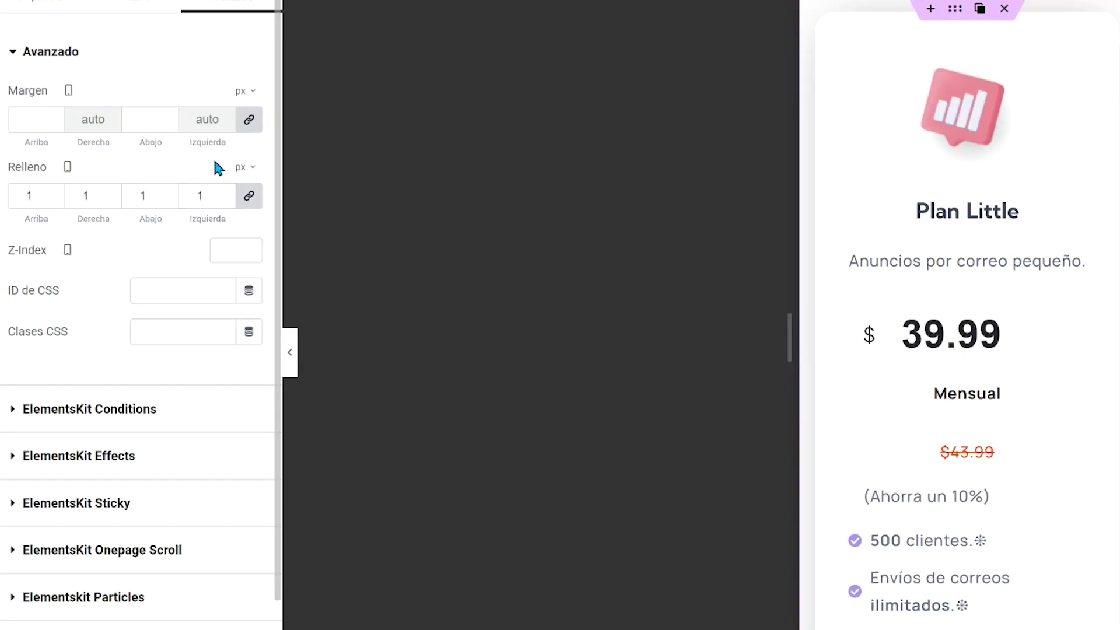
pyautogui.hotkey('ctrl', 'z')
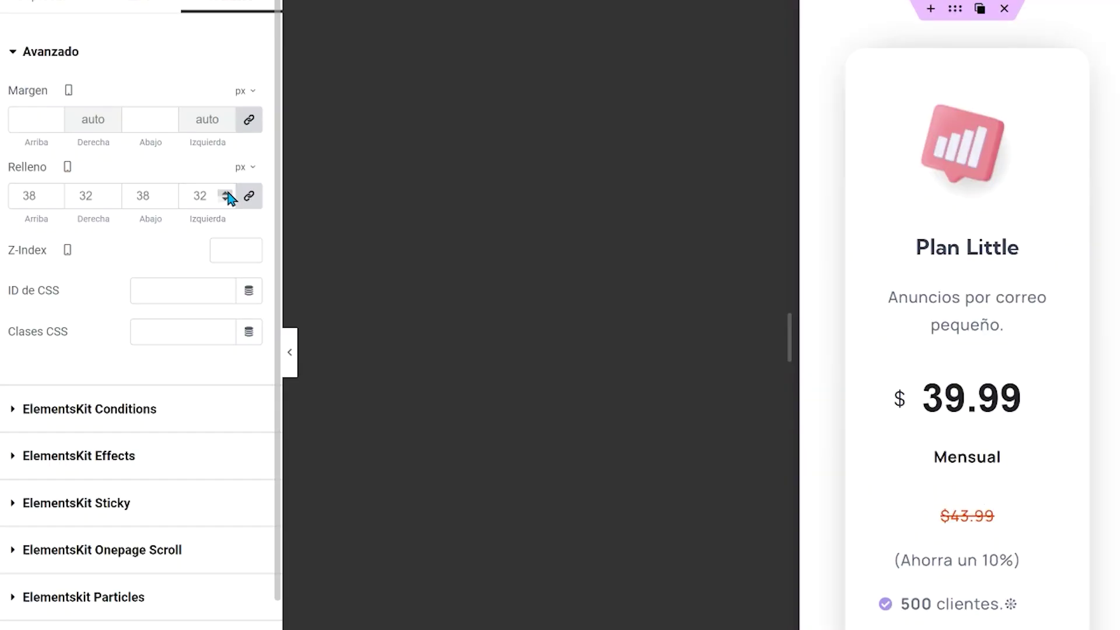
# Step: Set the outer section's mobile padding to 0 px on all sides and its top and bottom margins to 0 px
pyautogui.hotkey('ctrl', 'a')
pyautogui.write('0')
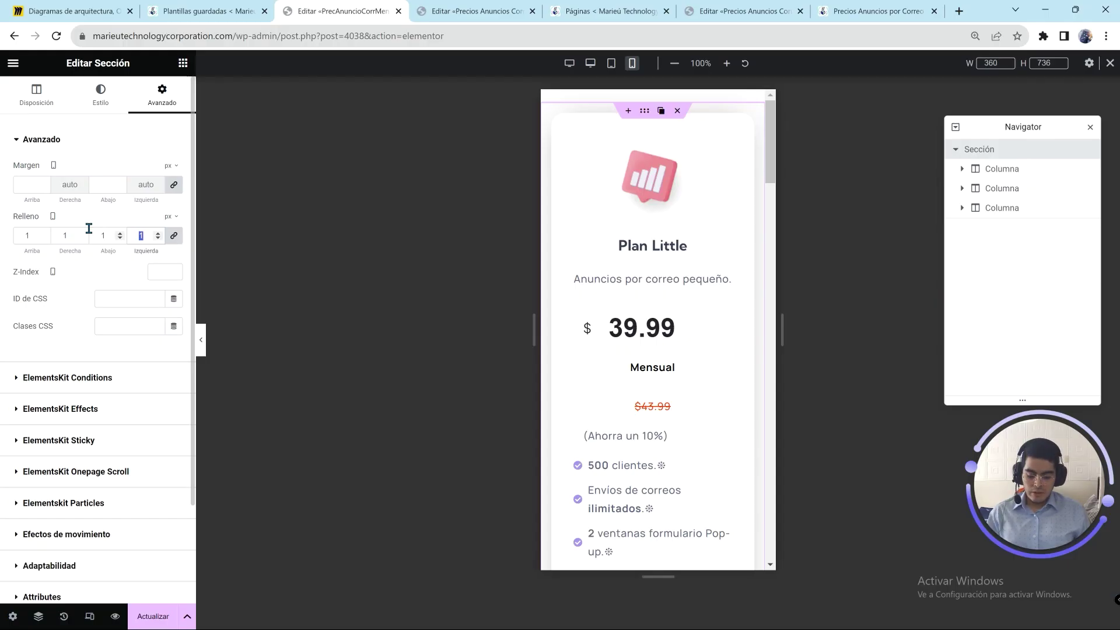
pyautogui.click(105, 184)
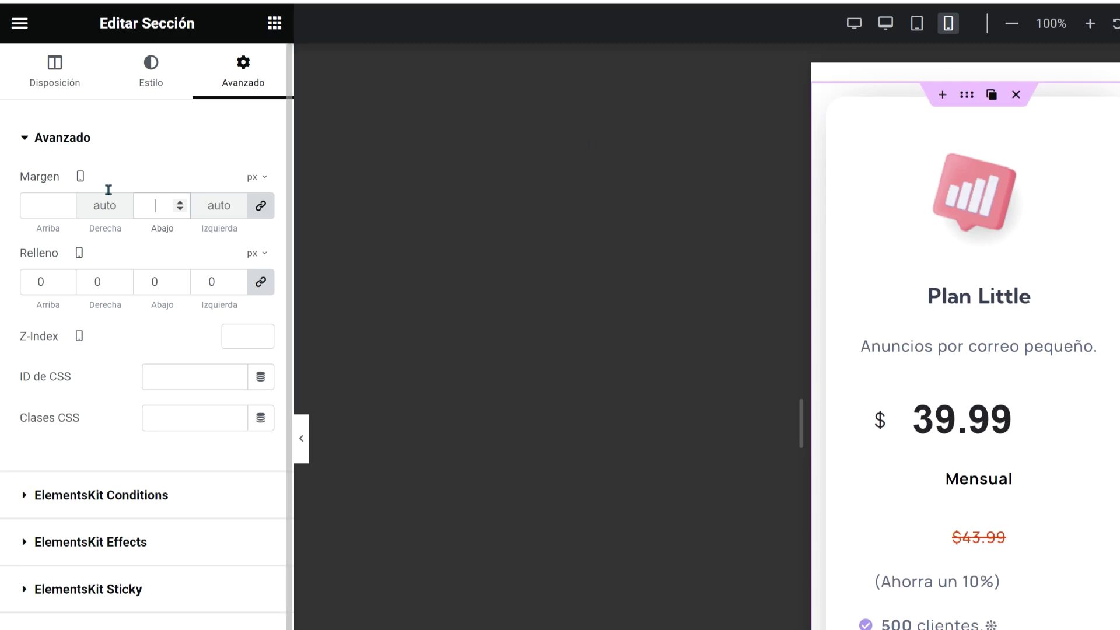
pyautogui.write('0')
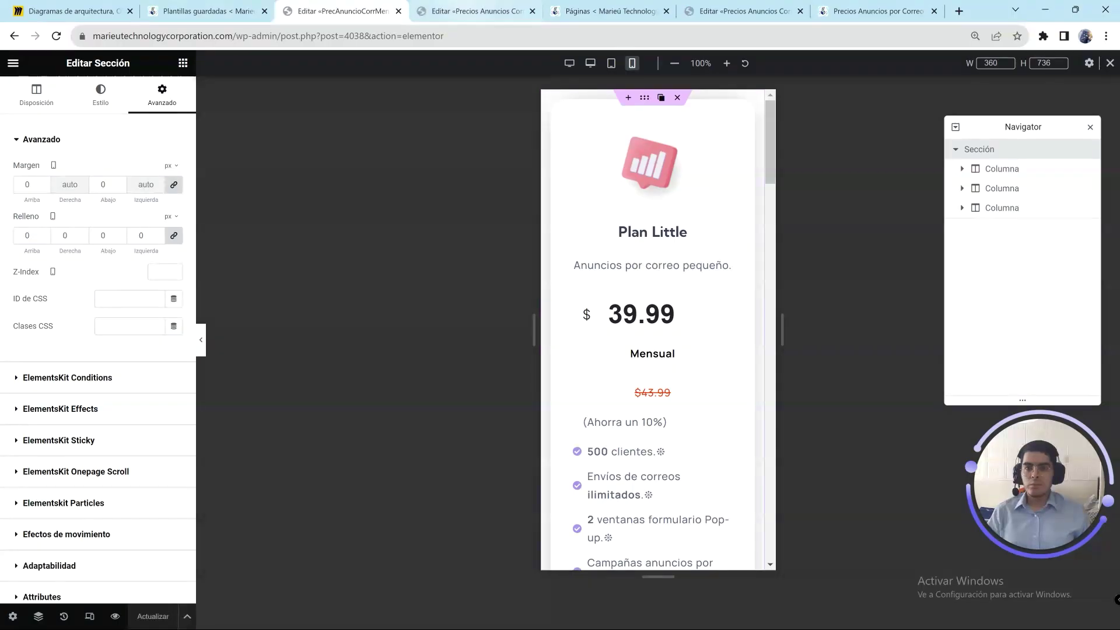
# Step: Compare the template's mobile layout with the Mensual tab on the pricing page
pyautogui.click(474, 11)
pyautogui.click(342, 10)
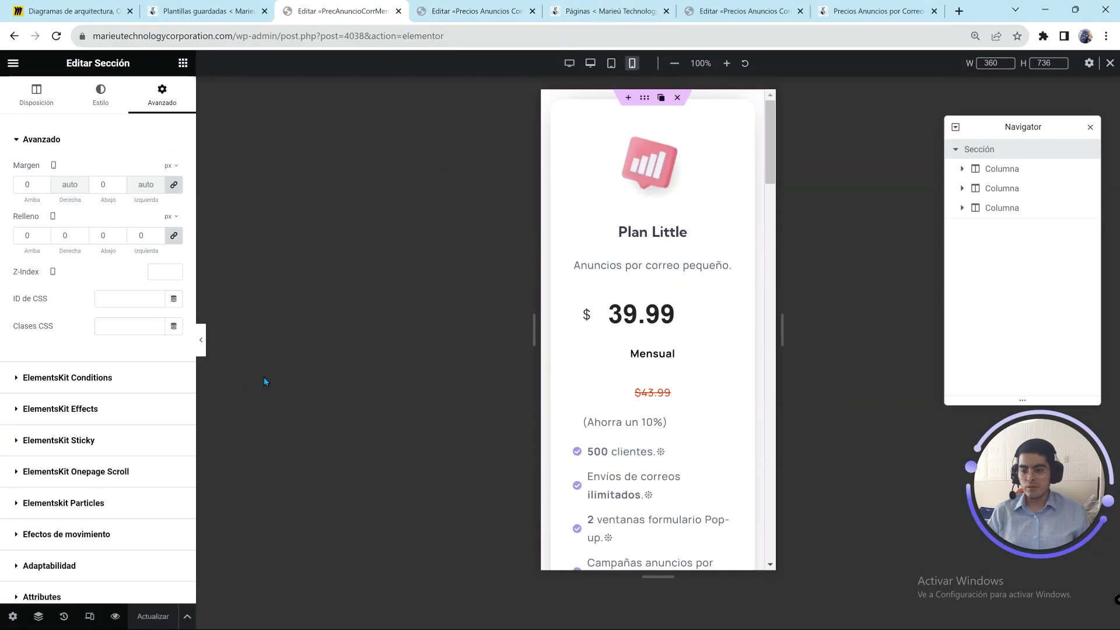
pyautogui.hotkey('ctrl', 'Tab')
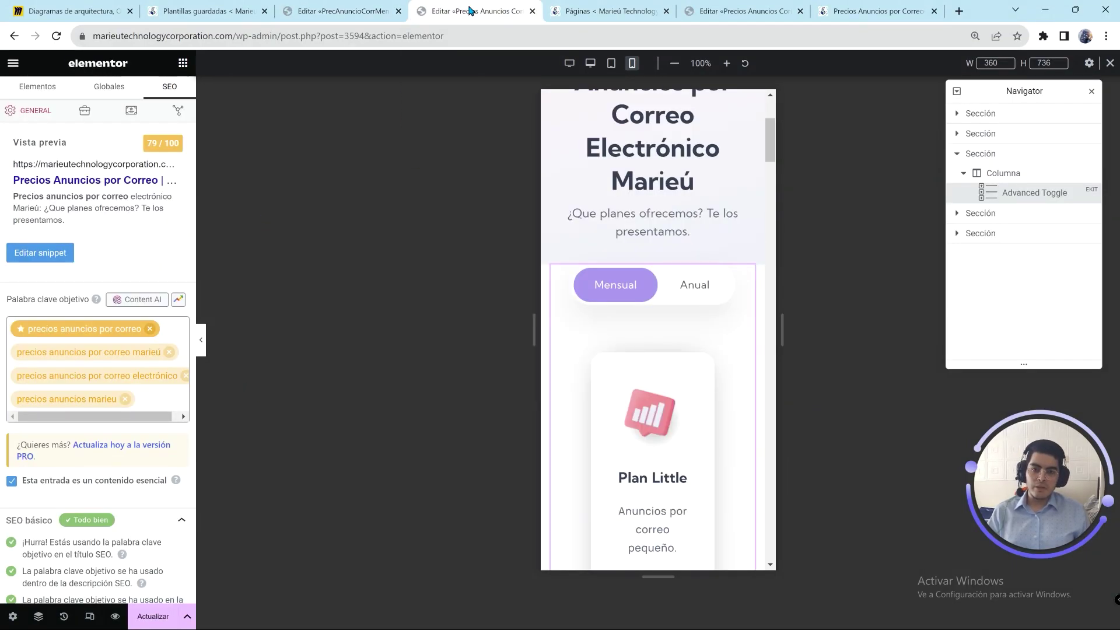
pyautogui.scroll(2, 660, 219)
# Step: Expand the template's first column and examine its inner section, nested column and the elements of the Plan Little card
pyautogui.click(1016, 154)
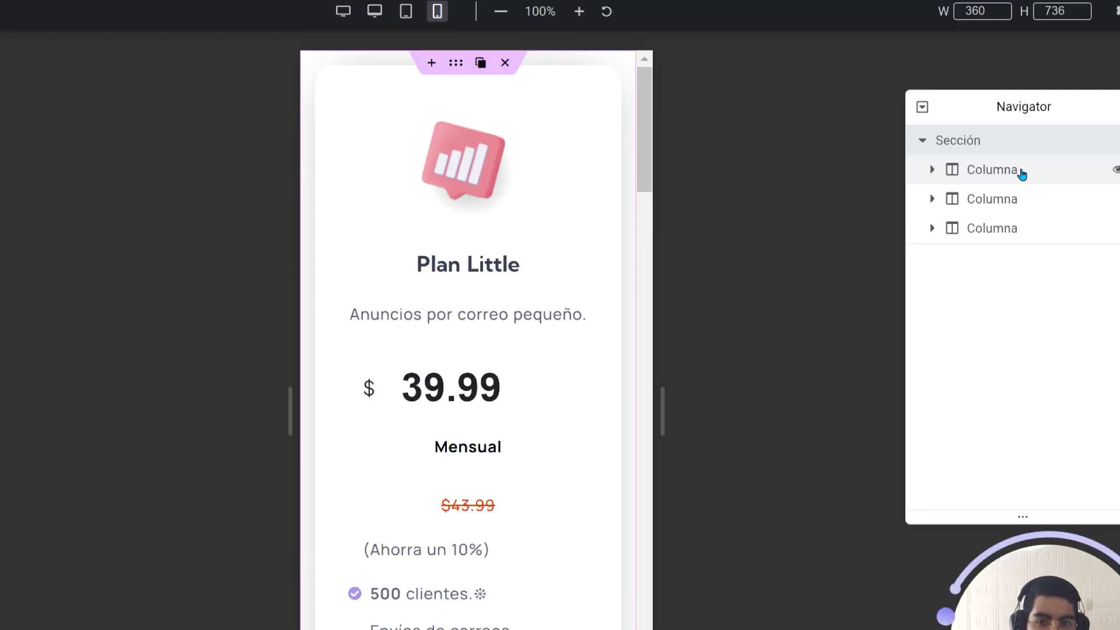
pyautogui.click(1021, 173)
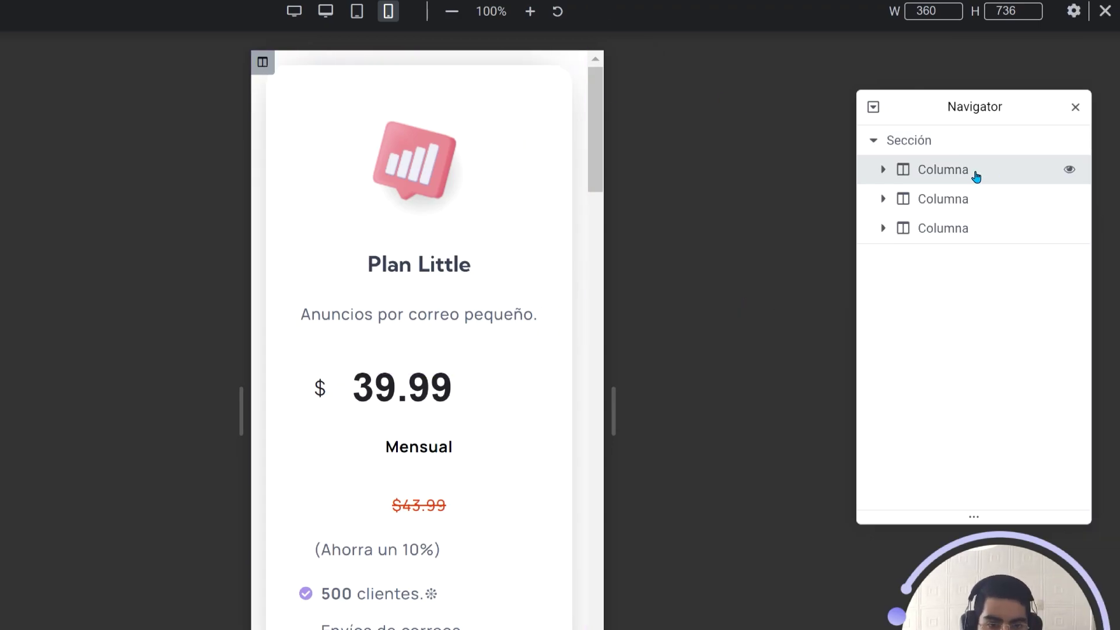
pyautogui.click(964, 175)
pyautogui.click(964, 175)
pyautogui.click(965, 175)
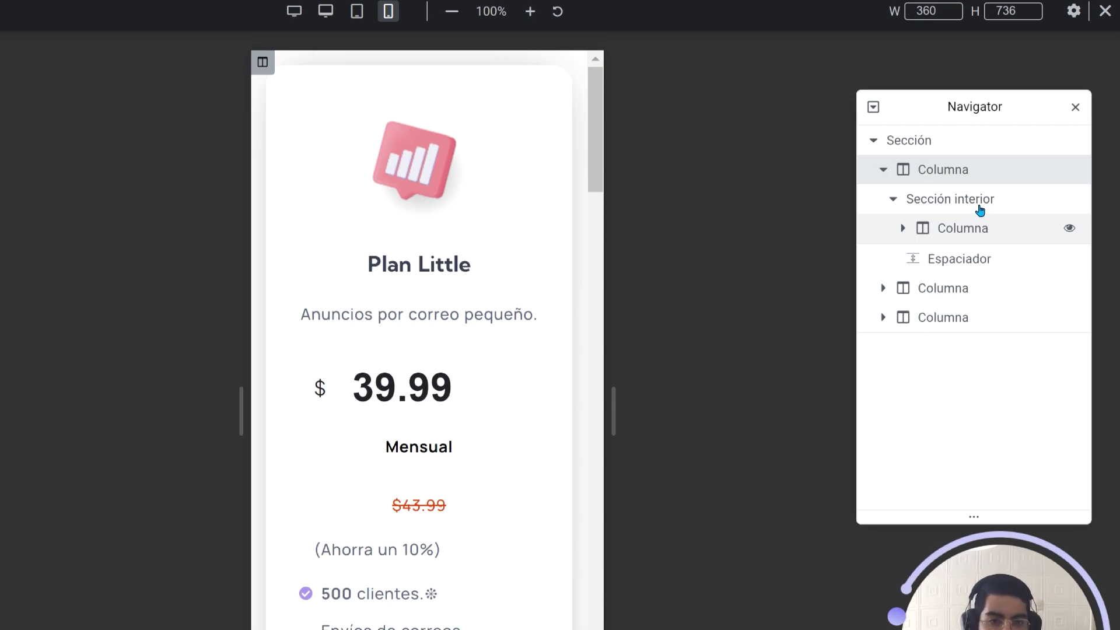
pyautogui.click(986, 229)
pyautogui.scroll(-2, 1020, 246)
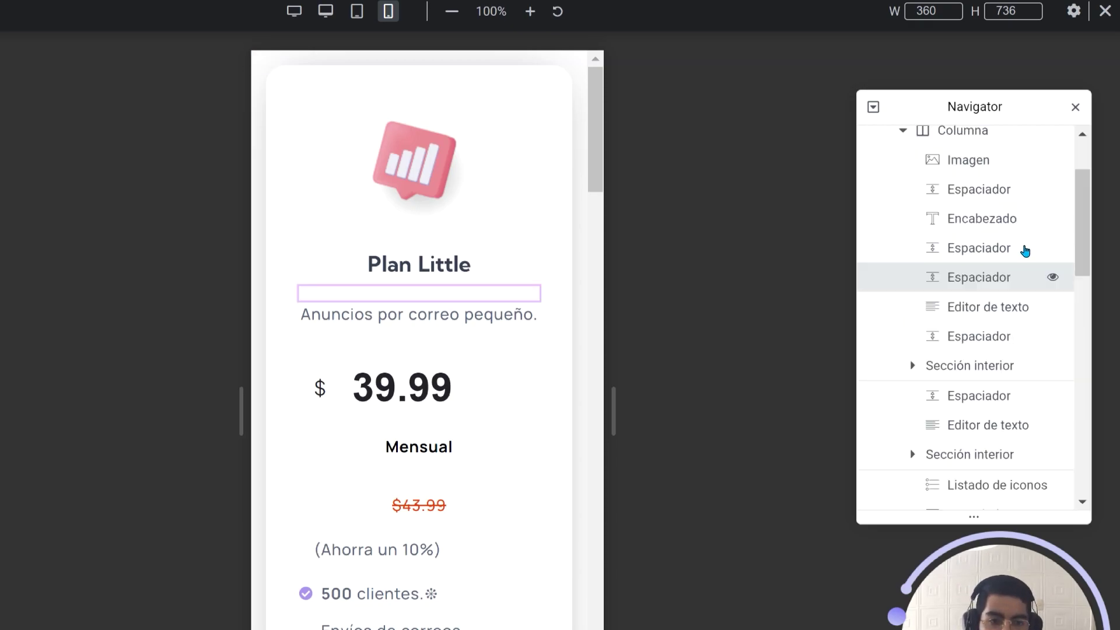
pyautogui.click(1023, 269)
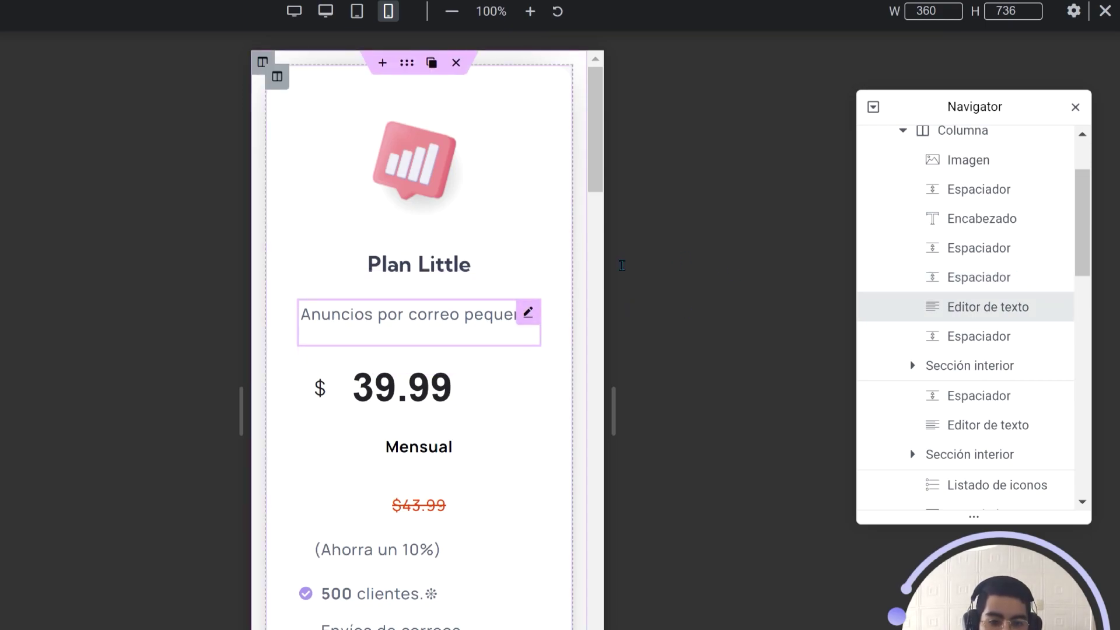
pyautogui.scroll(2, 975, 220)
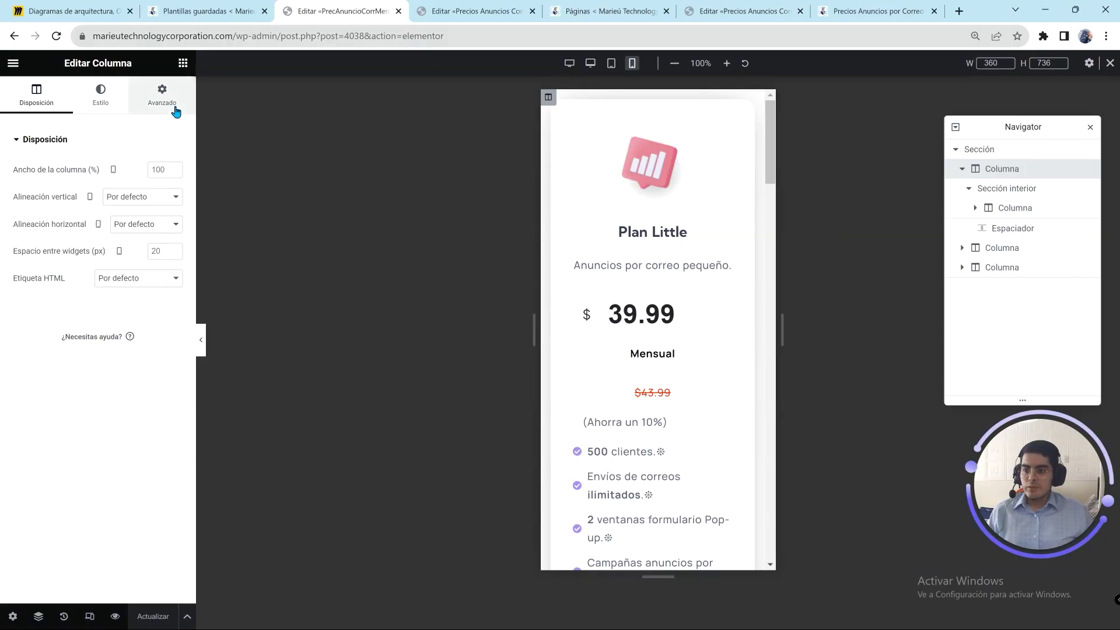
# Step: Set the Plan Little outer column's mobile margin to 0 on all sides and adjust its padding so the card fills the width
pyautogui.click(173, 107)
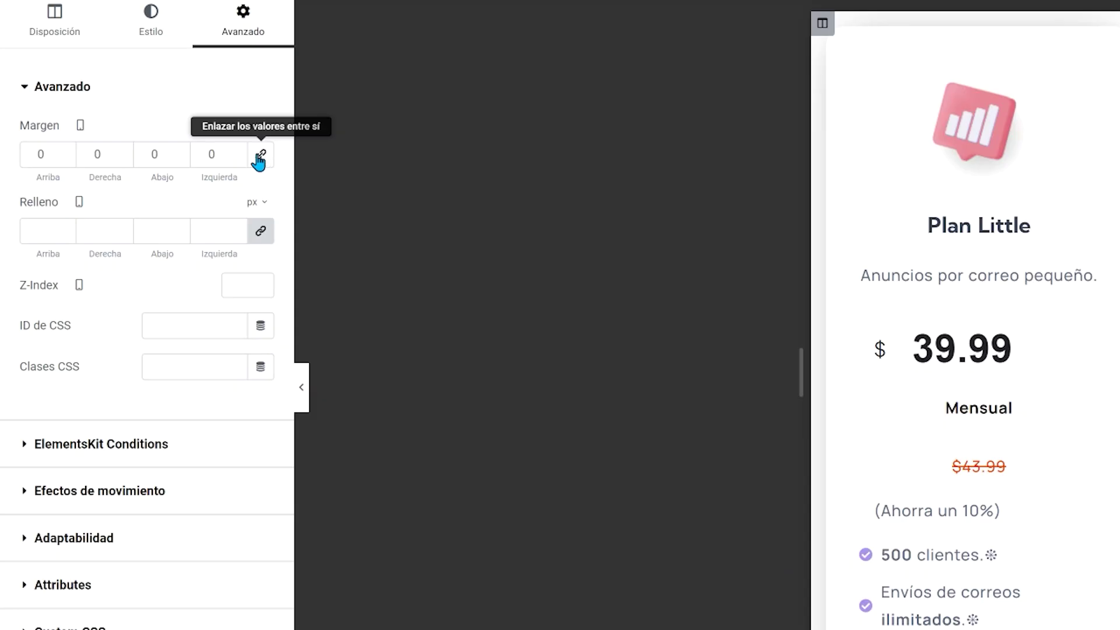
pyautogui.click(258, 157)
pyautogui.click(262, 236)
pyautogui.click(262, 235)
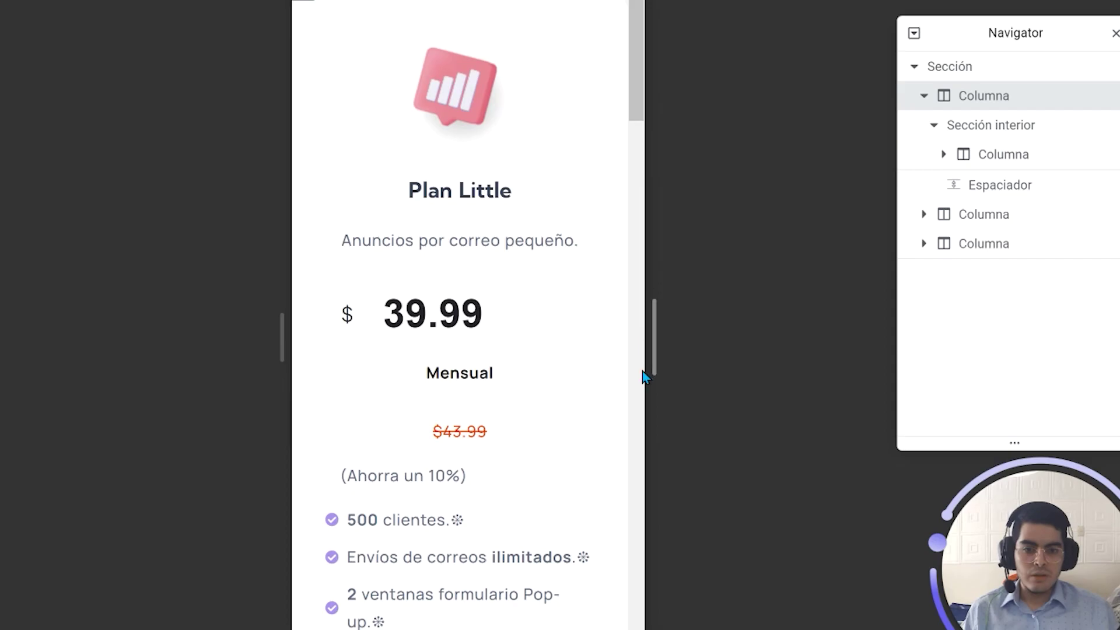
# Step: Set the mobile margin and padding of Plan Little's inner section and its nested column to 0 px on all sides
pyautogui.scroll(-8, 408, 190)
pyautogui.scroll(-2, 357, 349)
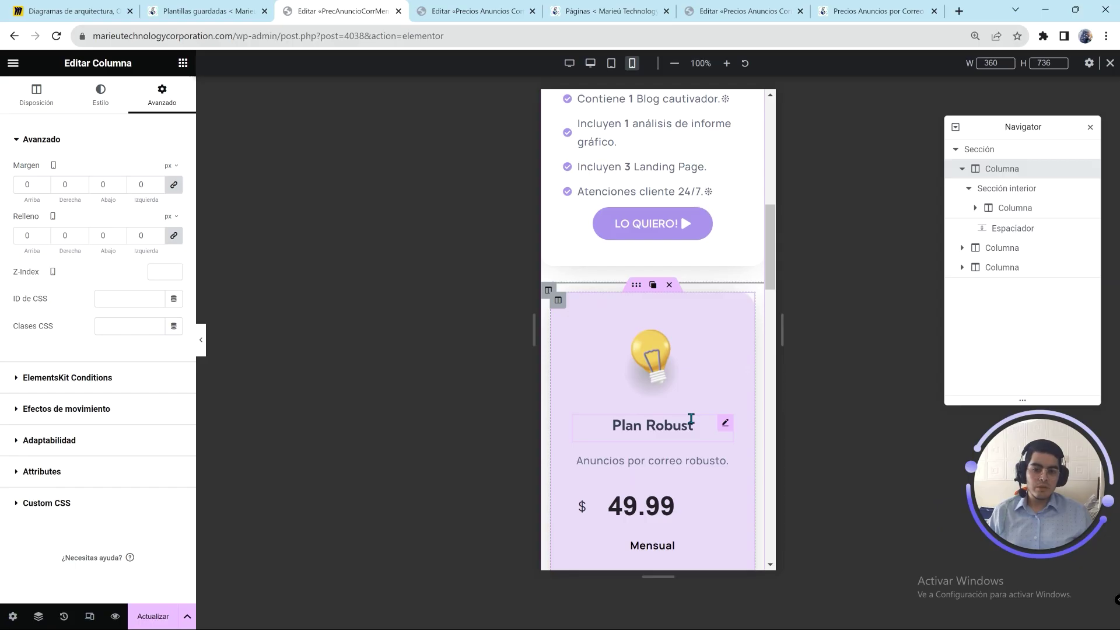
pyautogui.click(1059, 131)
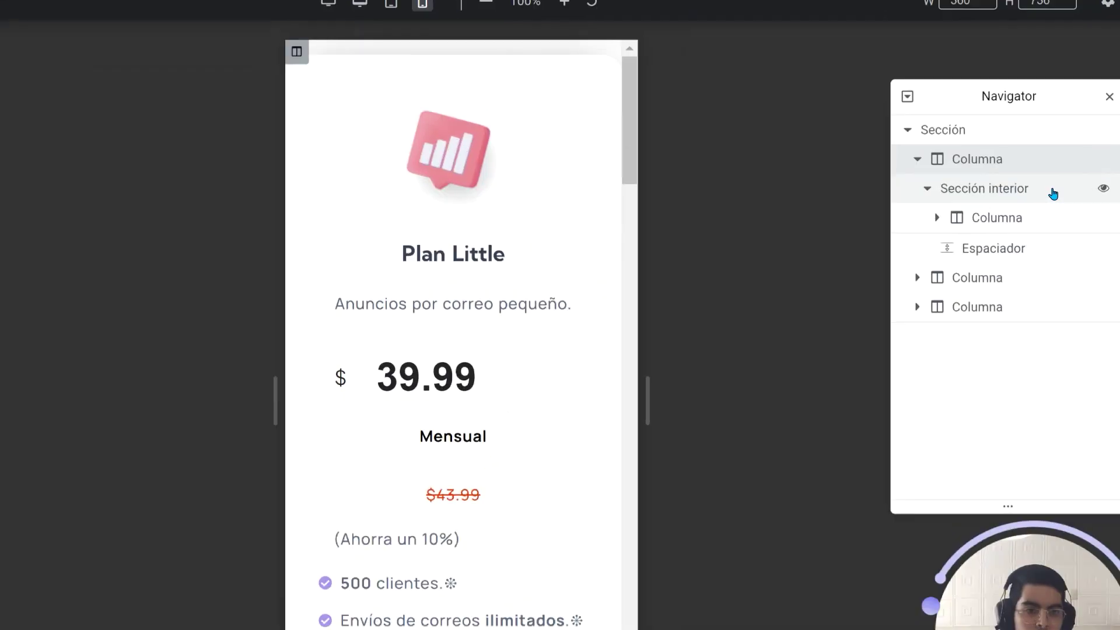
pyautogui.click(1053, 193)
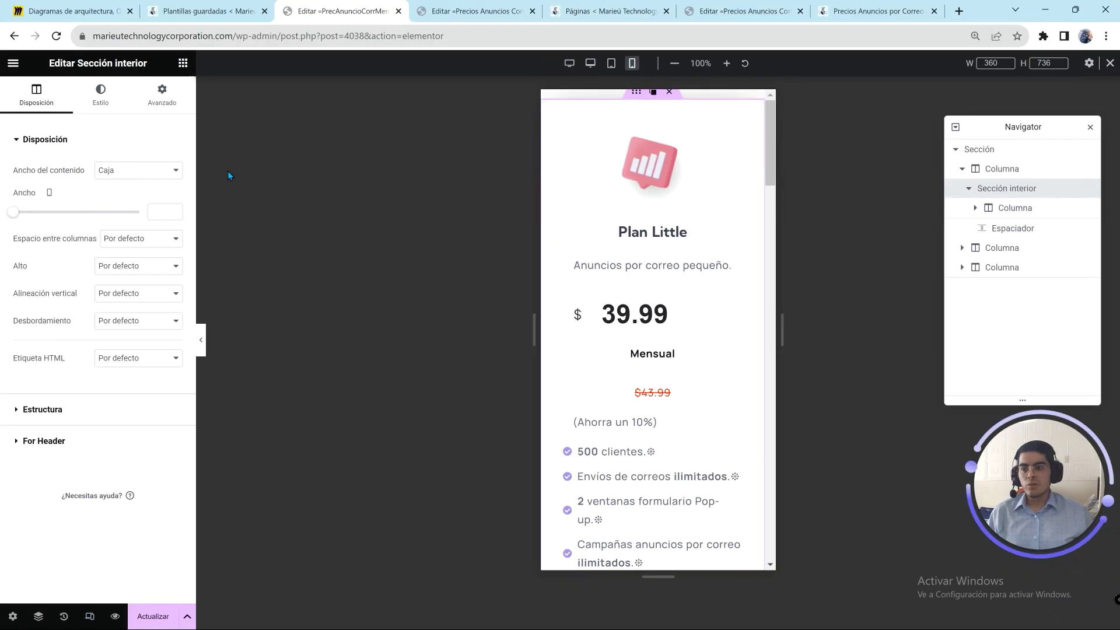
pyautogui.click(165, 112)
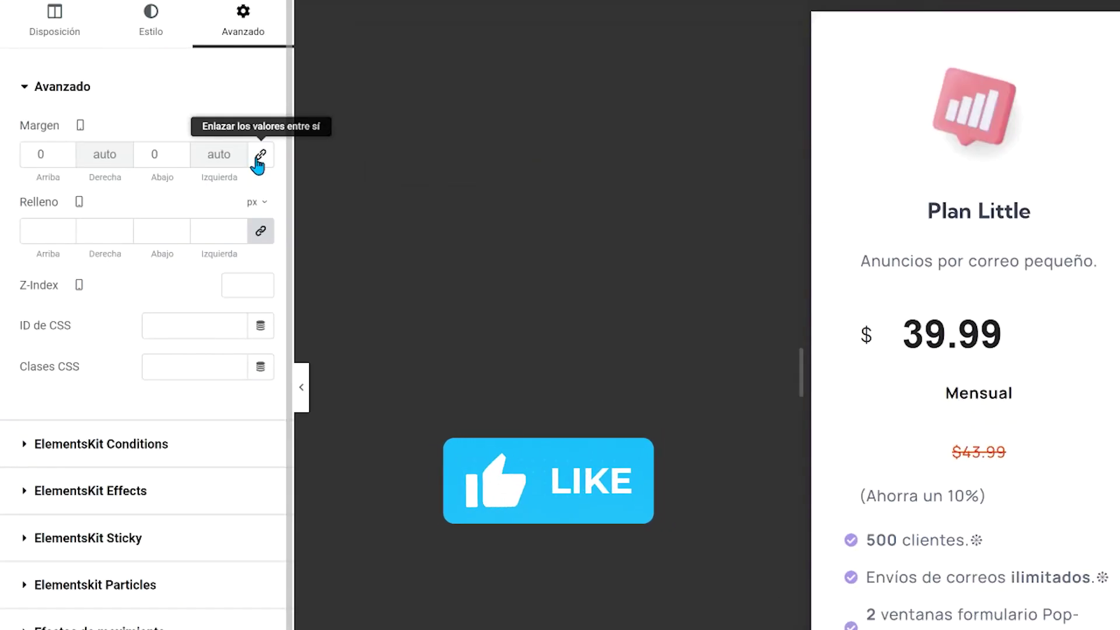
pyautogui.click(260, 156)
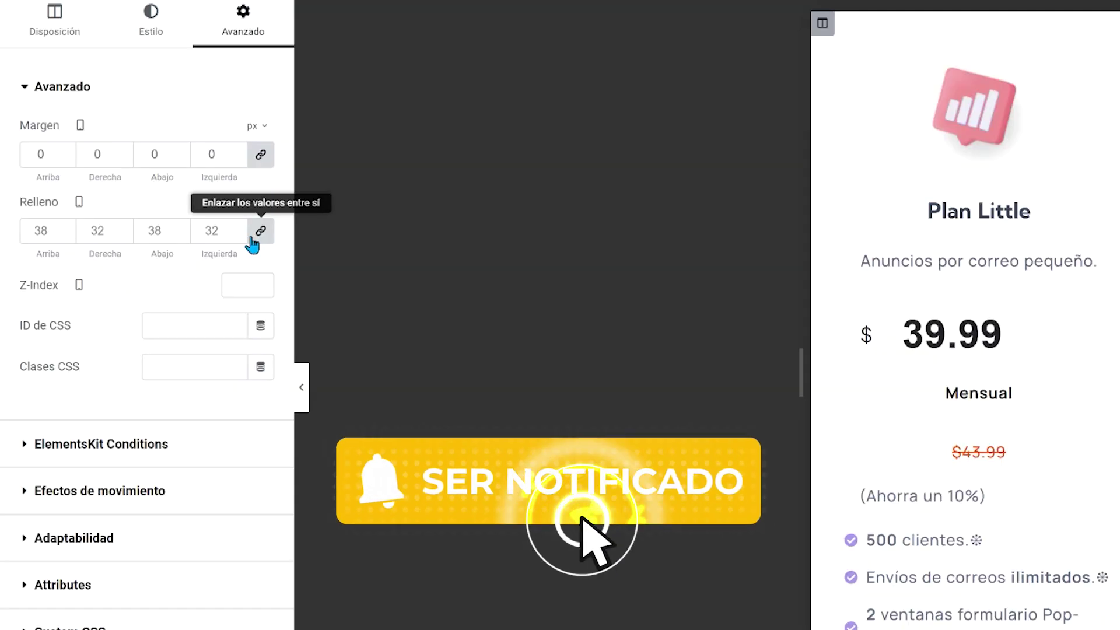
pyautogui.click(261, 235)
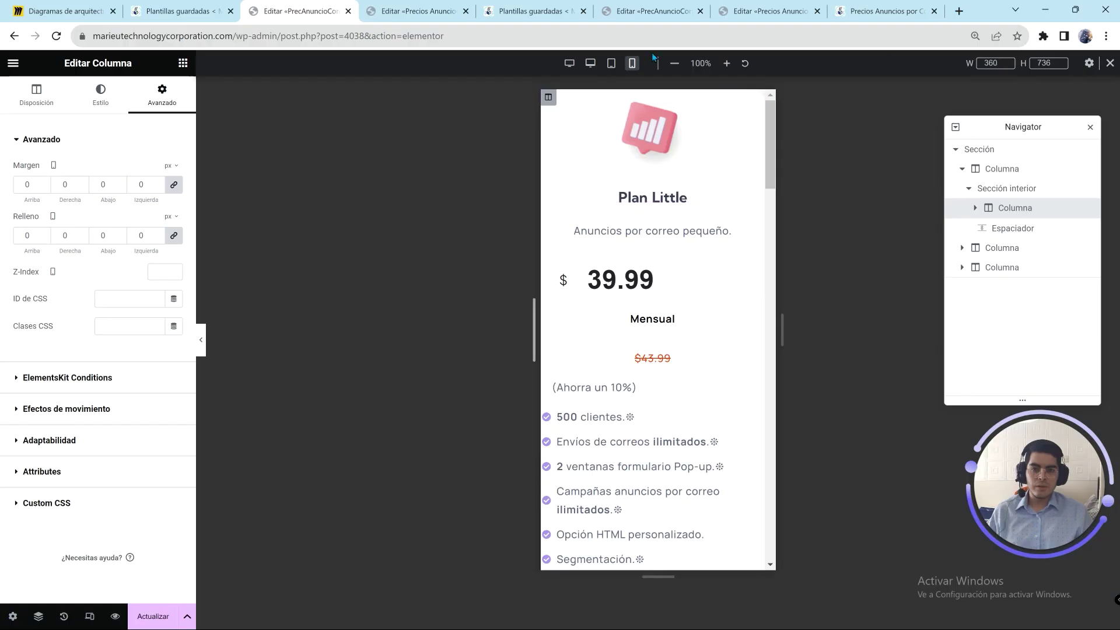
# Step: Review the Plan Little card and set its inner section's mobile padding to 15 px on all sides
pyautogui.scroll(-1, 917, 390)
pyautogui.scroll(1, 613, 343)
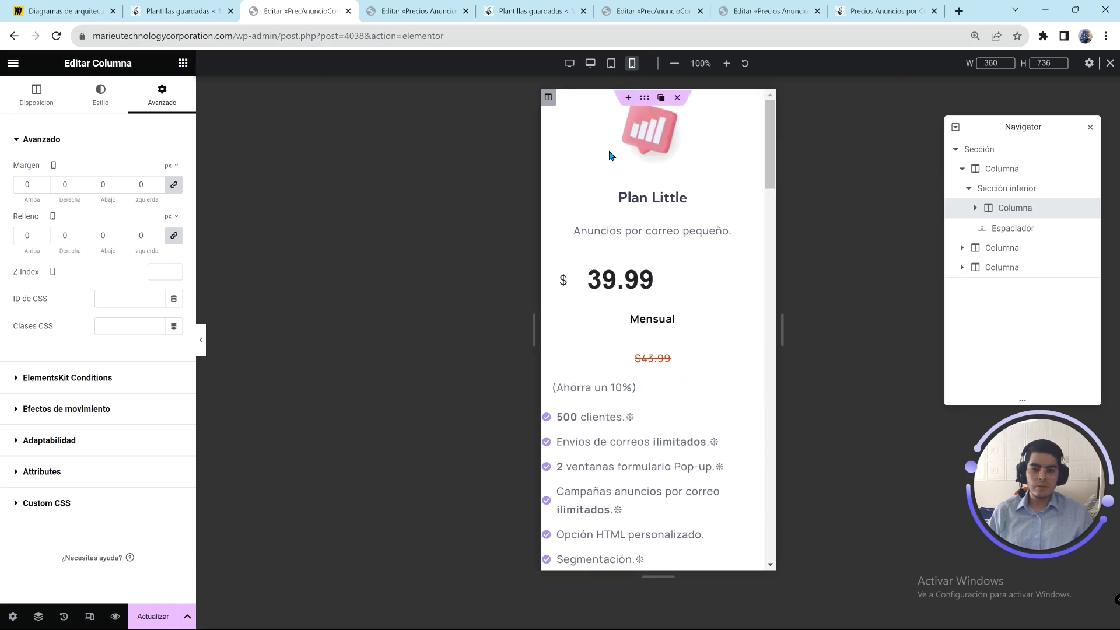
pyautogui.scroll(-8, 736, 285)
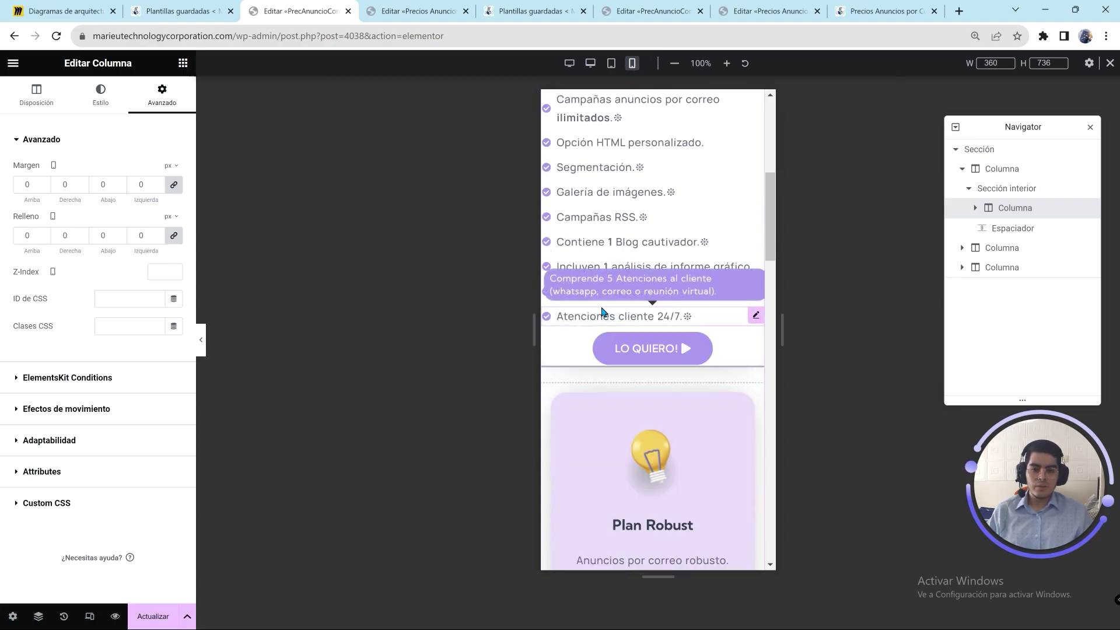
pyautogui.scroll(8, 721, 297)
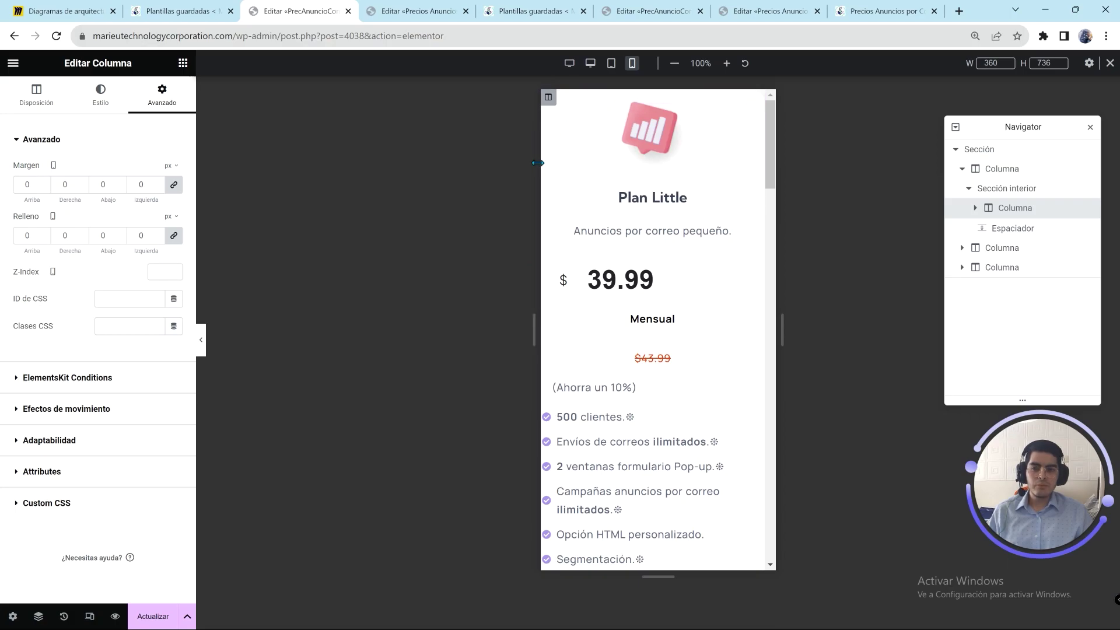
pyautogui.scroll(-6, 560, 233)
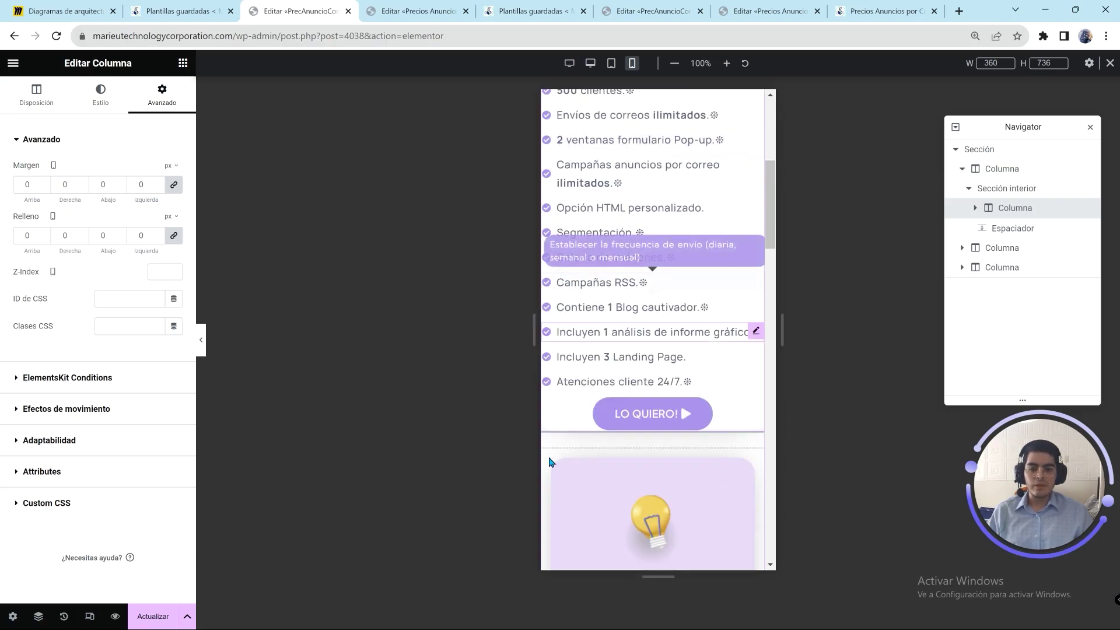
pyautogui.scroll(3, 577, 251)
pyautogui.scroll(2, 577, 251)
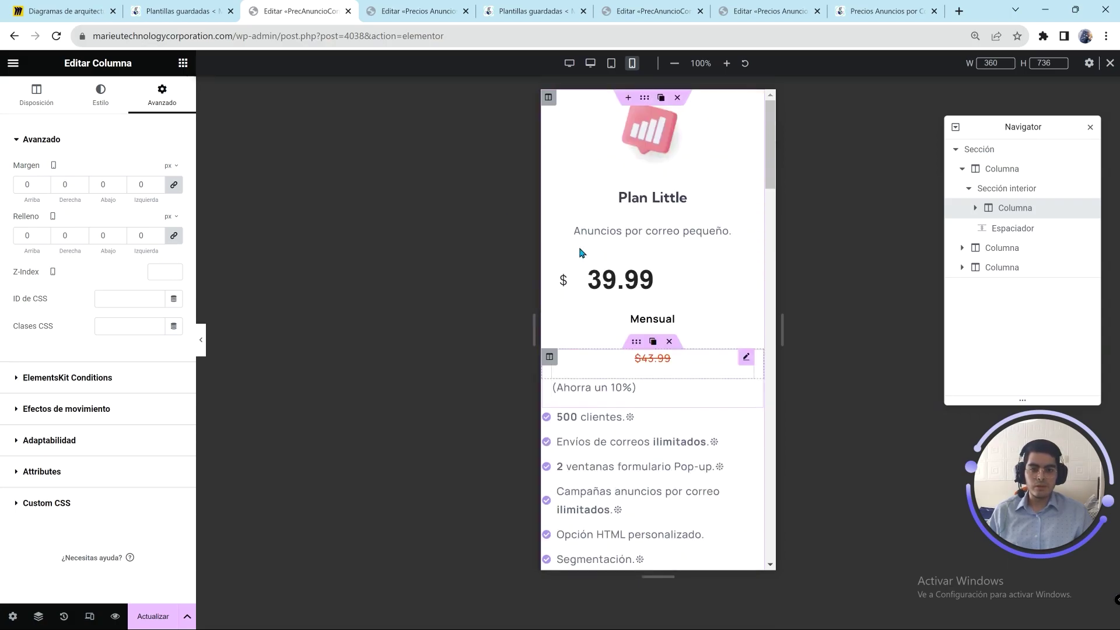
pyautogui.click(1035, 189)
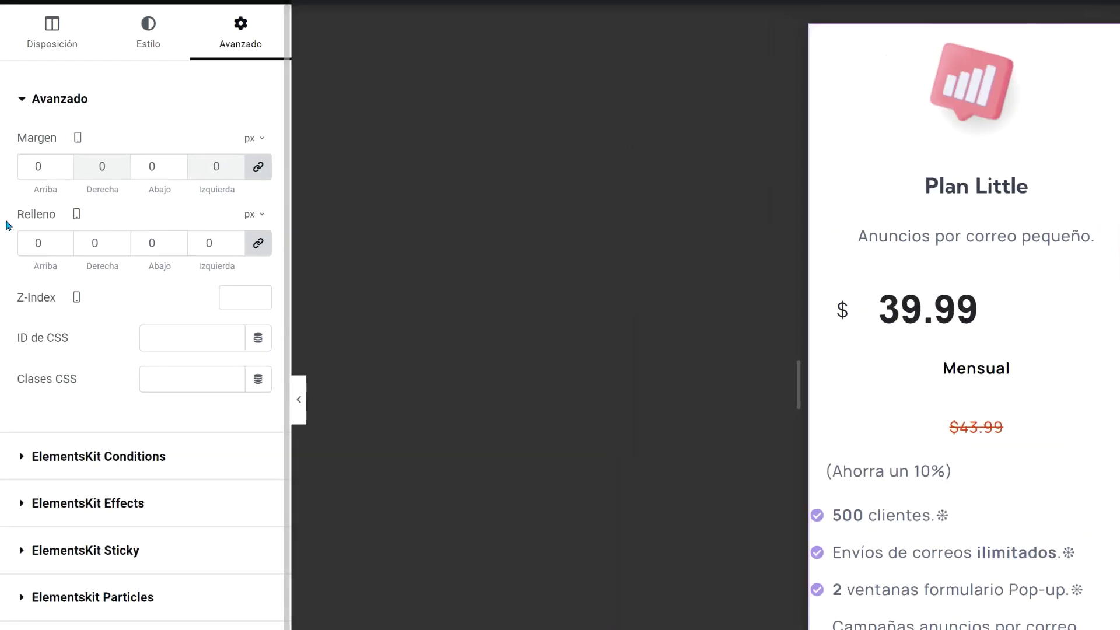
pyautogui.doubleClick(28, 233)
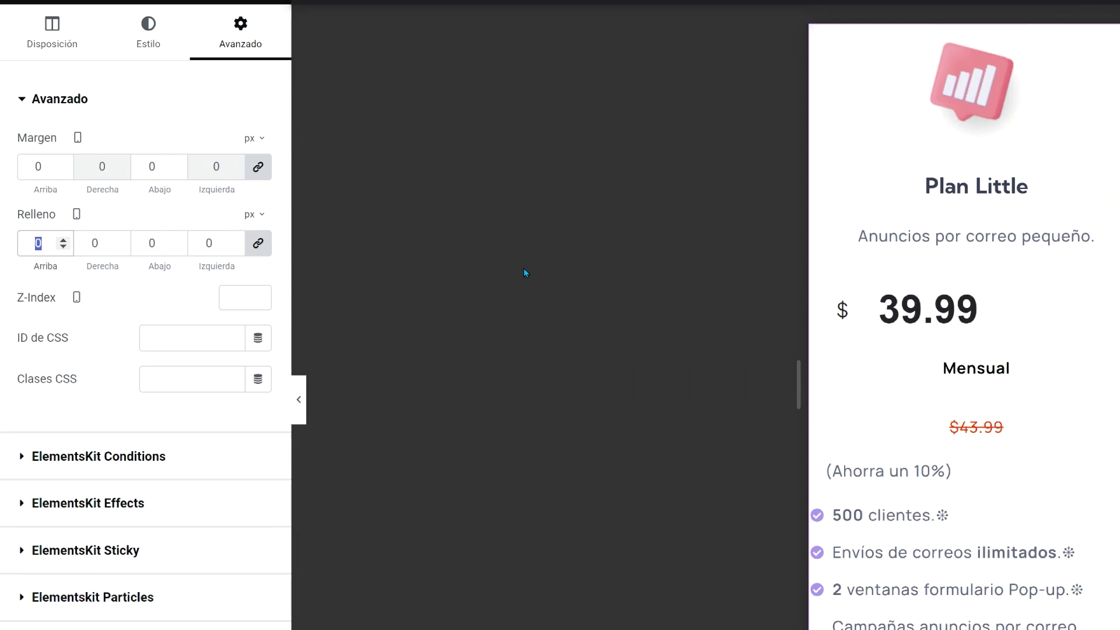
pyautogui.write('15')
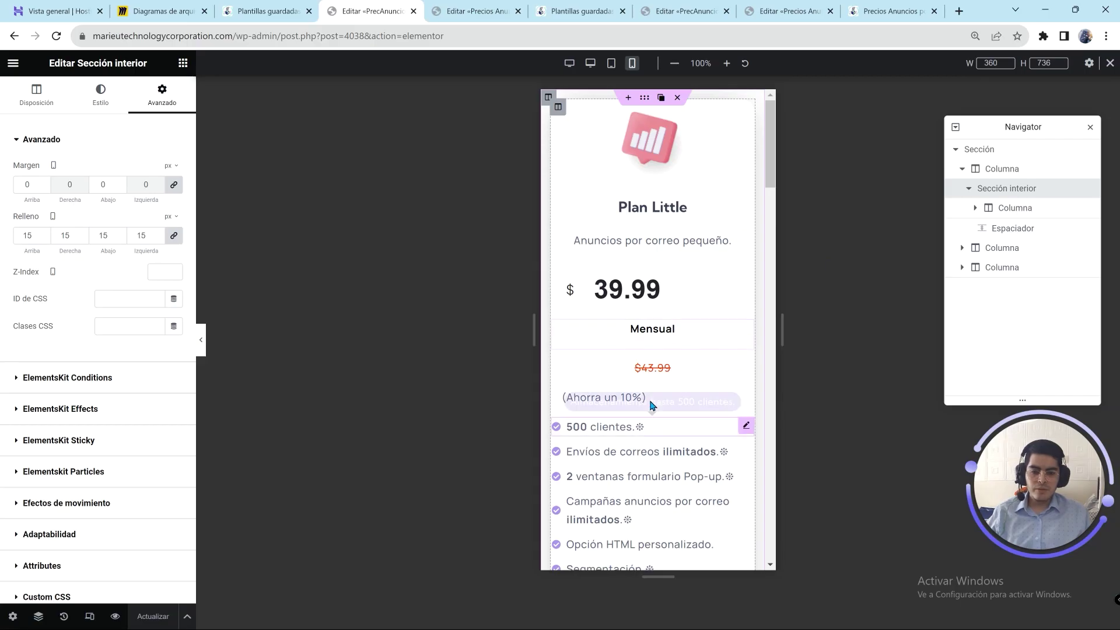
# Step: Narrow the $43.99 column on mobile and set the (Ahorra un 10%) column's width to 70% so both share one row
pyautogui.moveTo(652, 404); pyautogui.dragTo(639, 370)
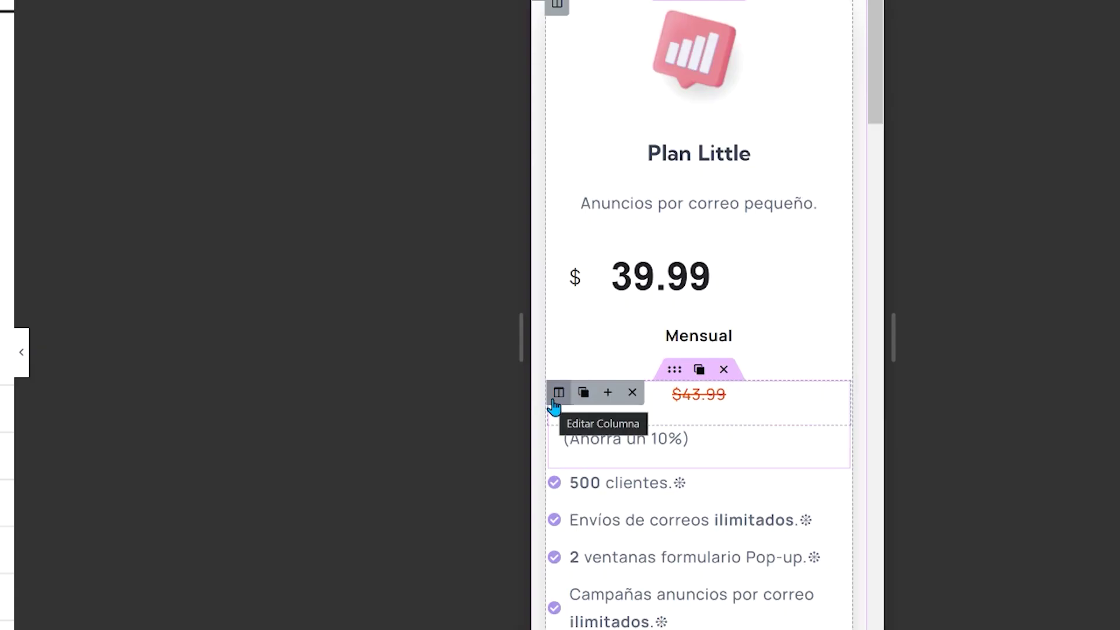
pyautogui.click(638, 374)
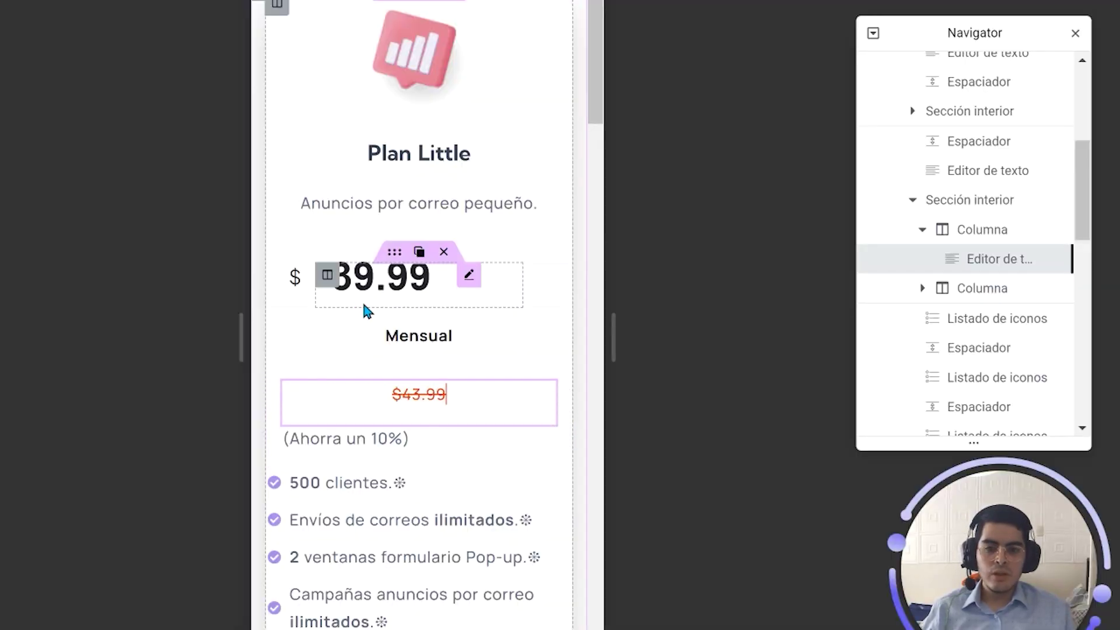
pyautogui.click(362, 277)
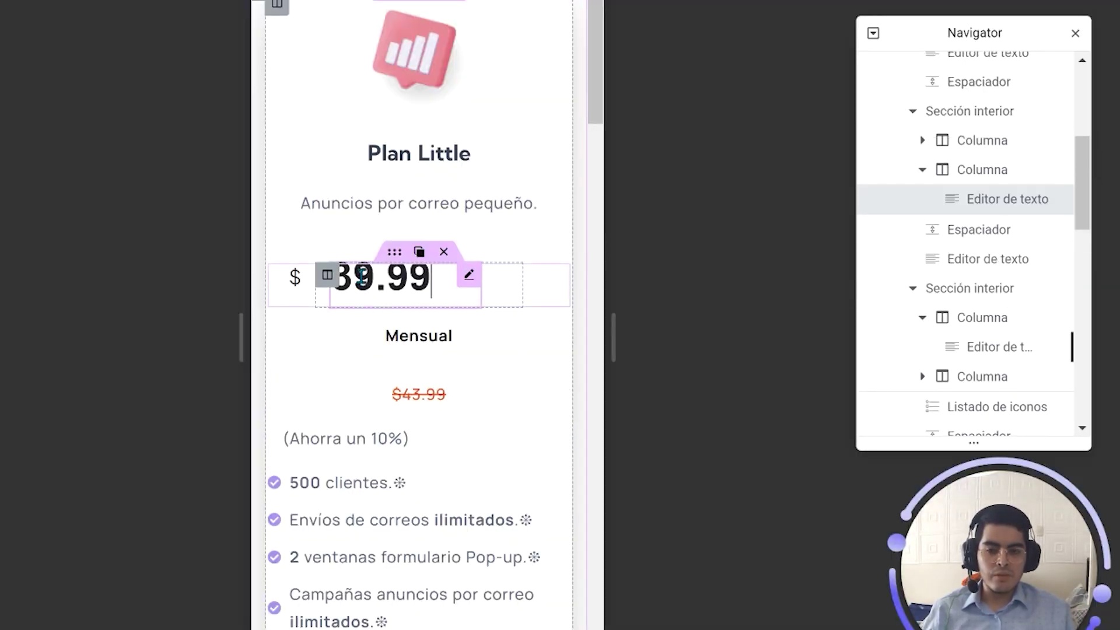
pyautogui.click(559, 368)
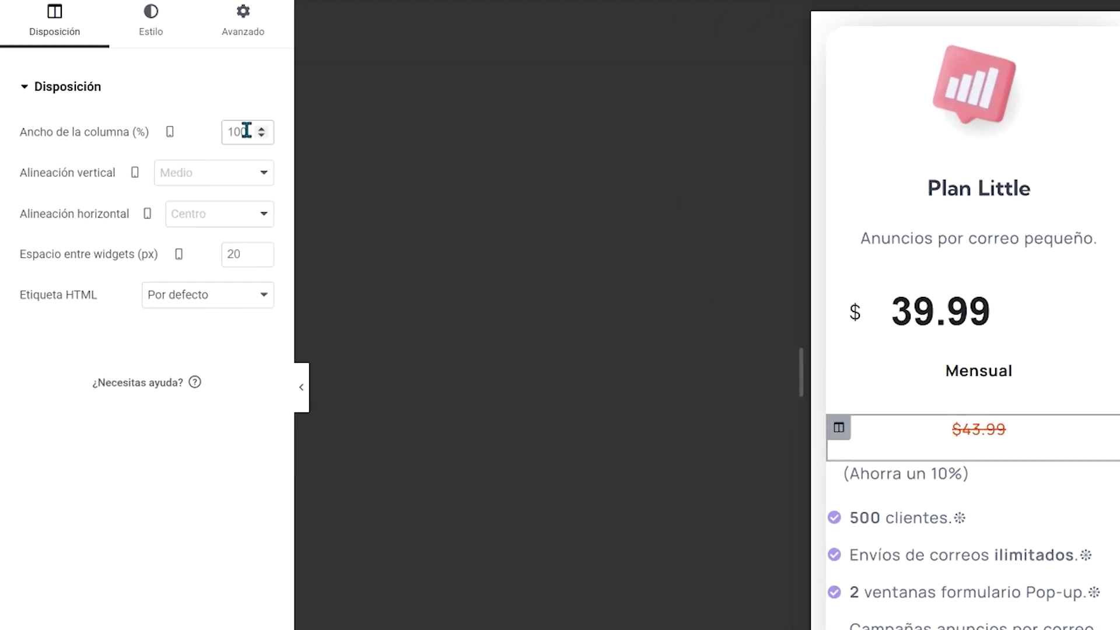
pyautogui.click(838, 473)
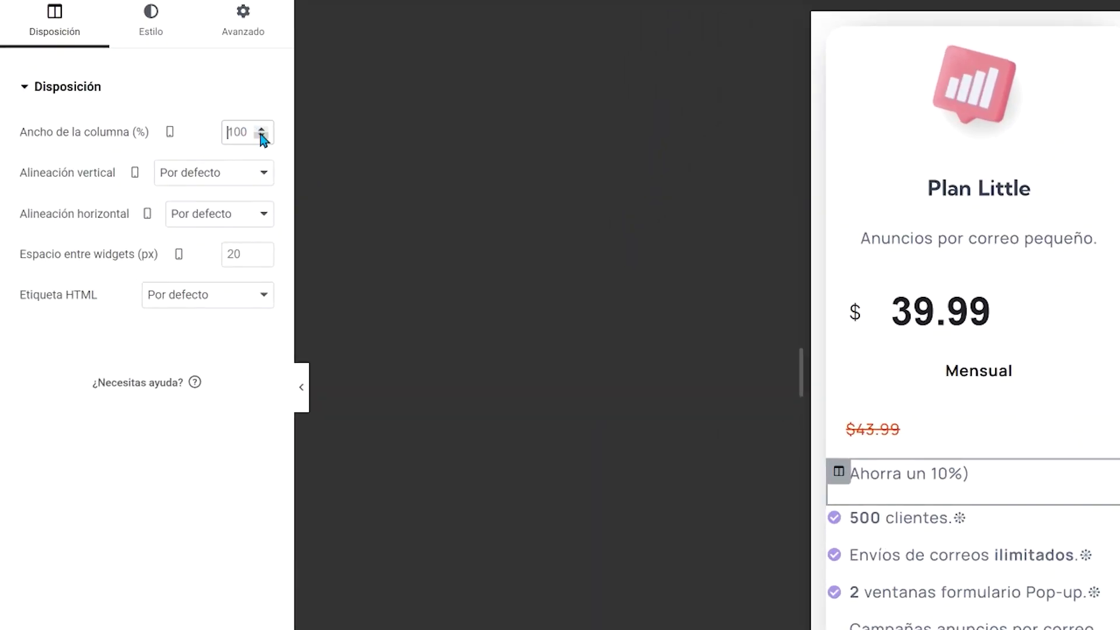
pyautogui.write('70')
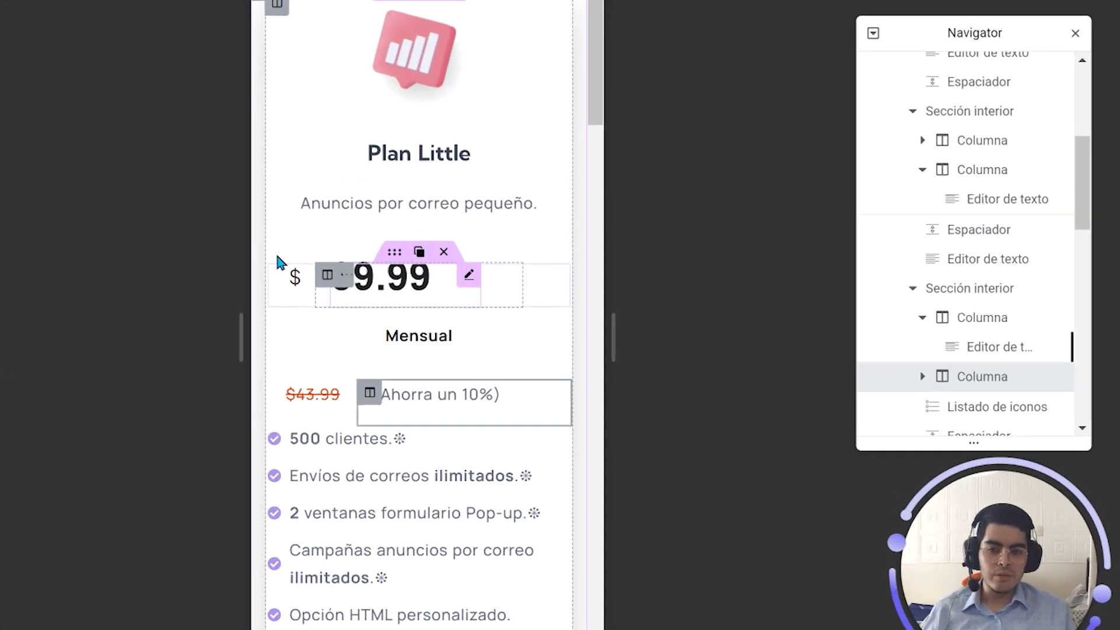
# Step: Set the mobile width of the 39.99 price column to 70% and the dollar sign column to 30%
pyautogui.click(328, 275)
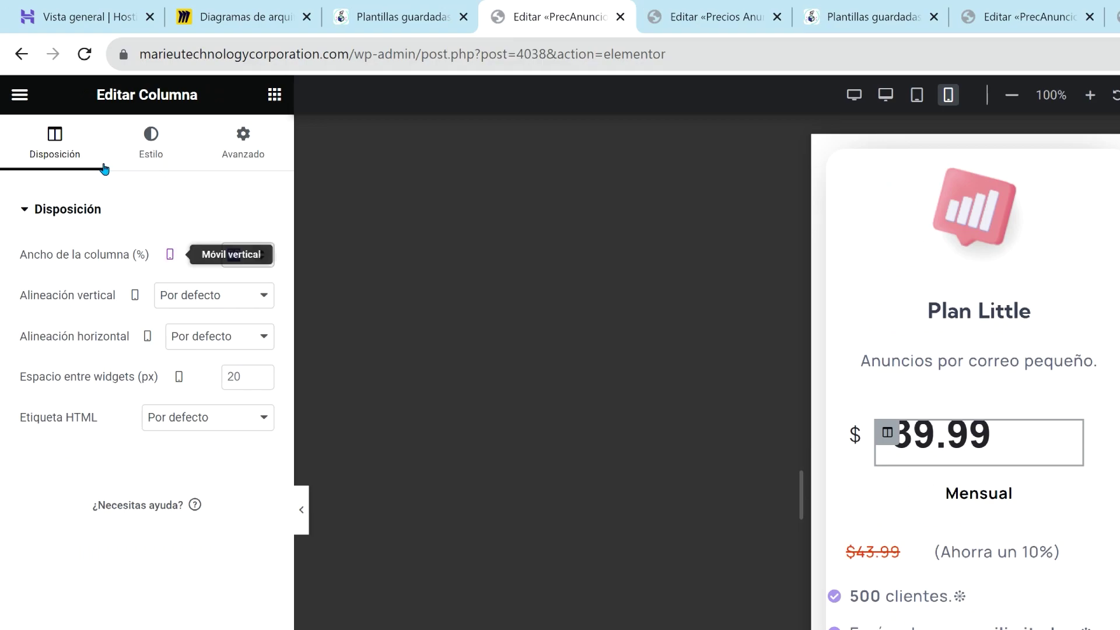
pyautogui.write('70')
pyautogui.click(836, 431)
pyautogui.moveTo(249, 255); pyautogui.dragTo(193, 255)
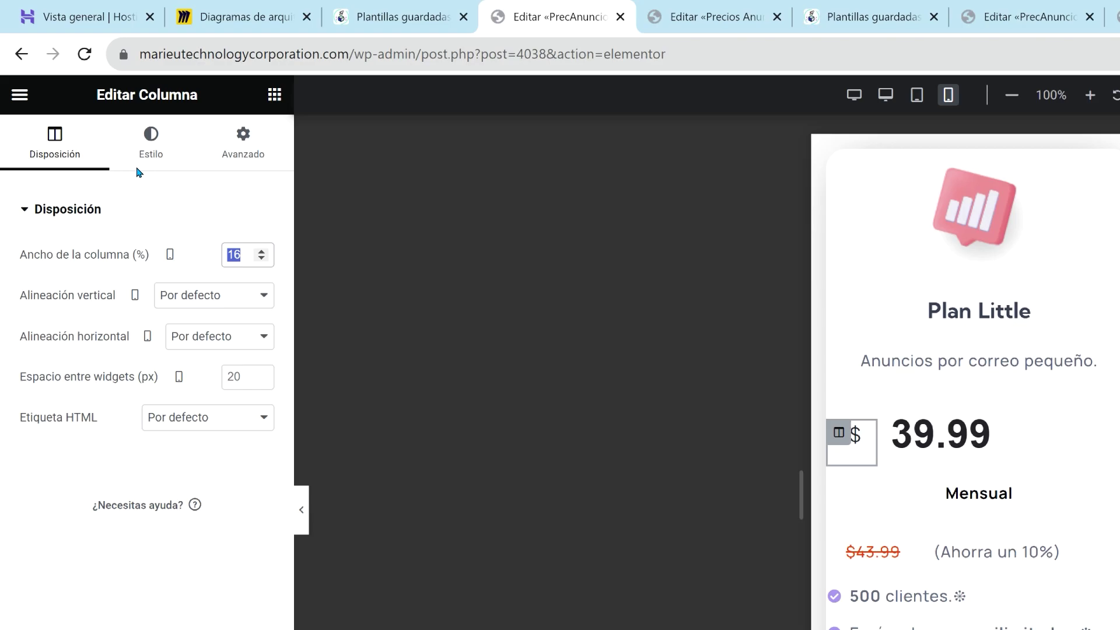
pyautogui.write('30')
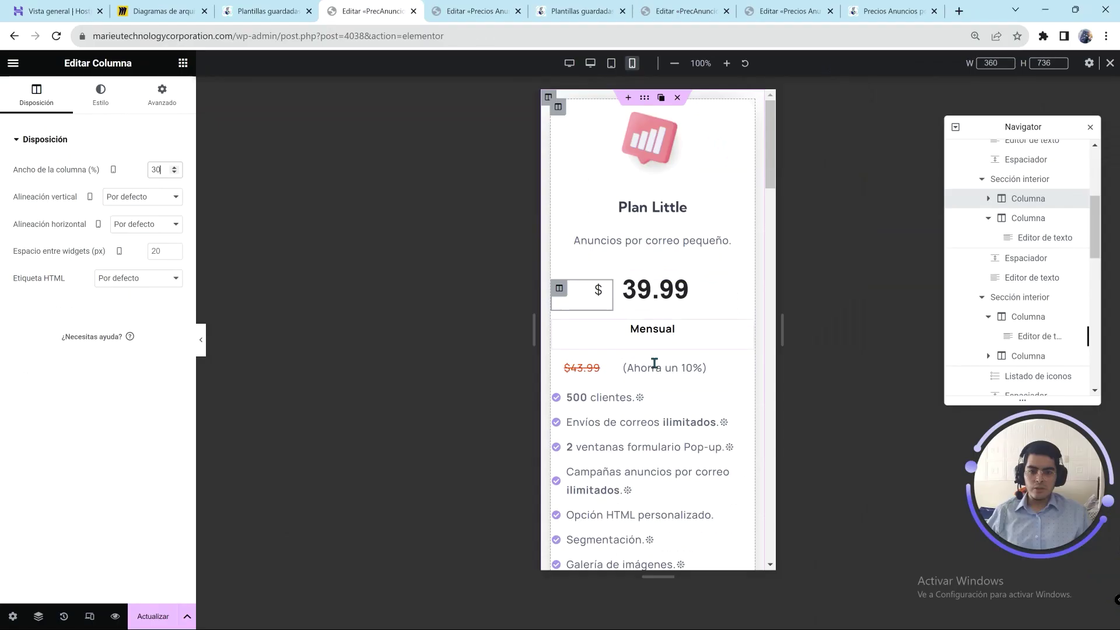
# Step: Remove the gap between the $43.99 and (Ahorra un 10%) columns and center-align the $43.99 text
pyautogui.click(655, 366)
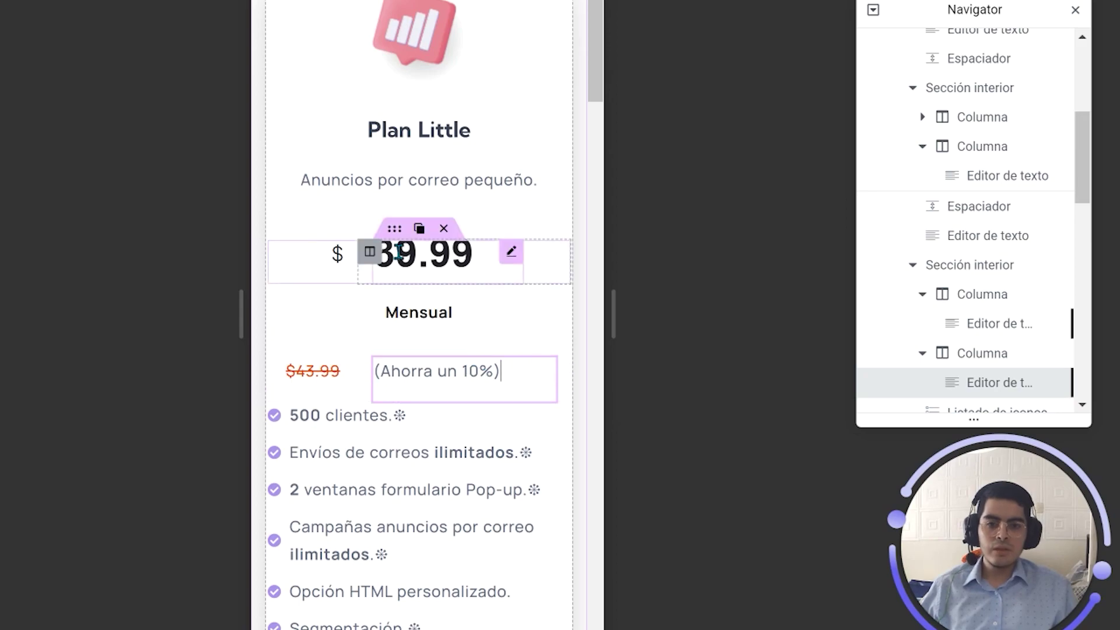
pyautogui.click(310, 371)
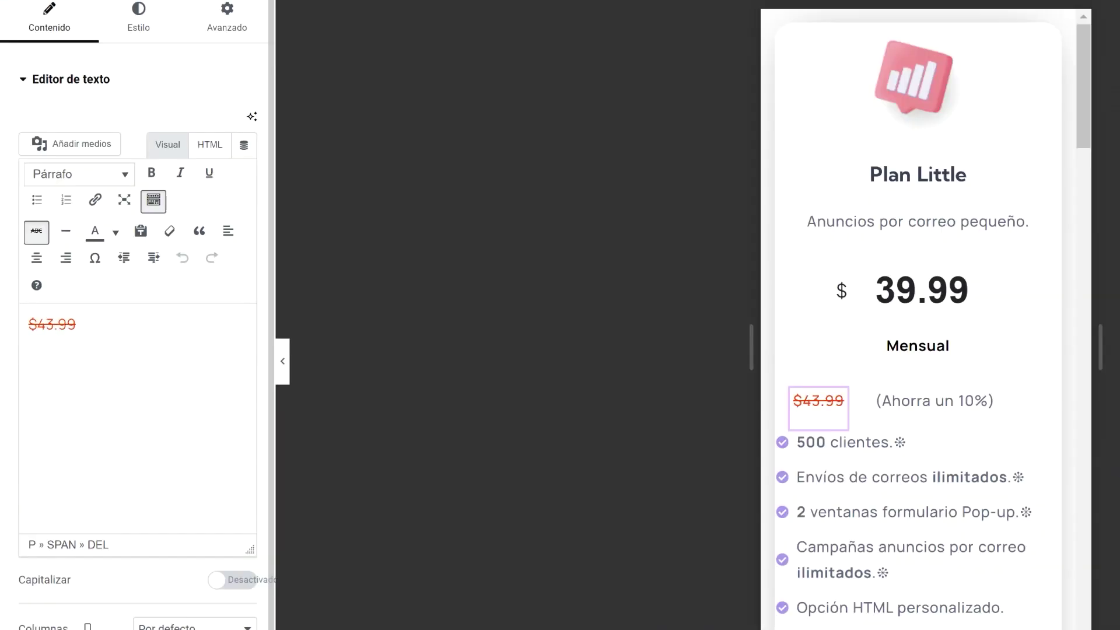
pyautogui.hotkey('ctrl', 'a')
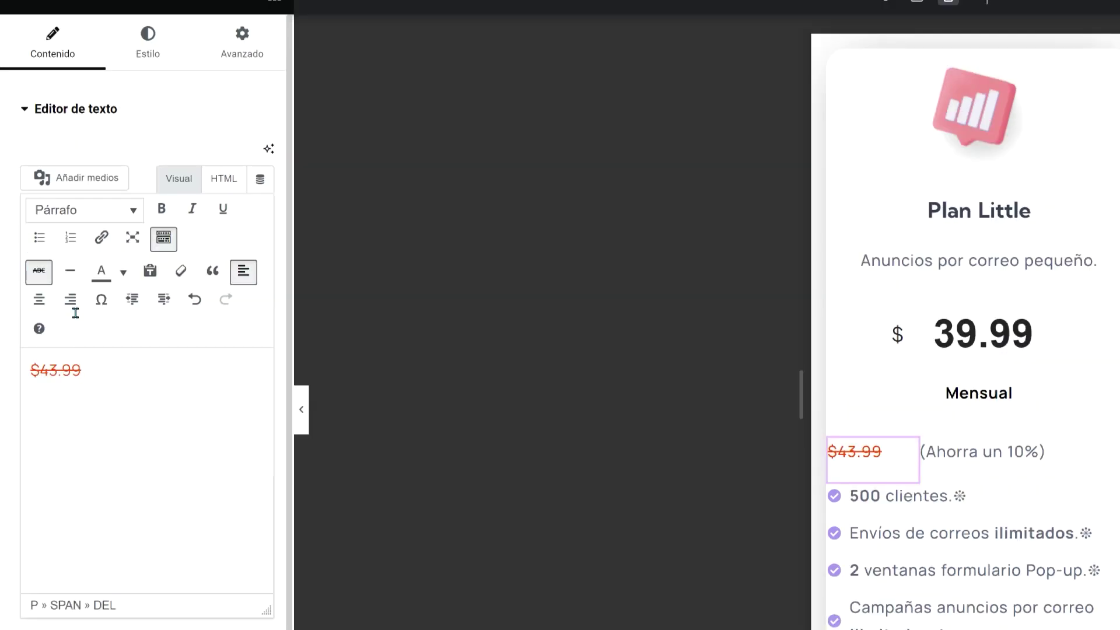
pyautogui.hotkey('ctrl', 'a')
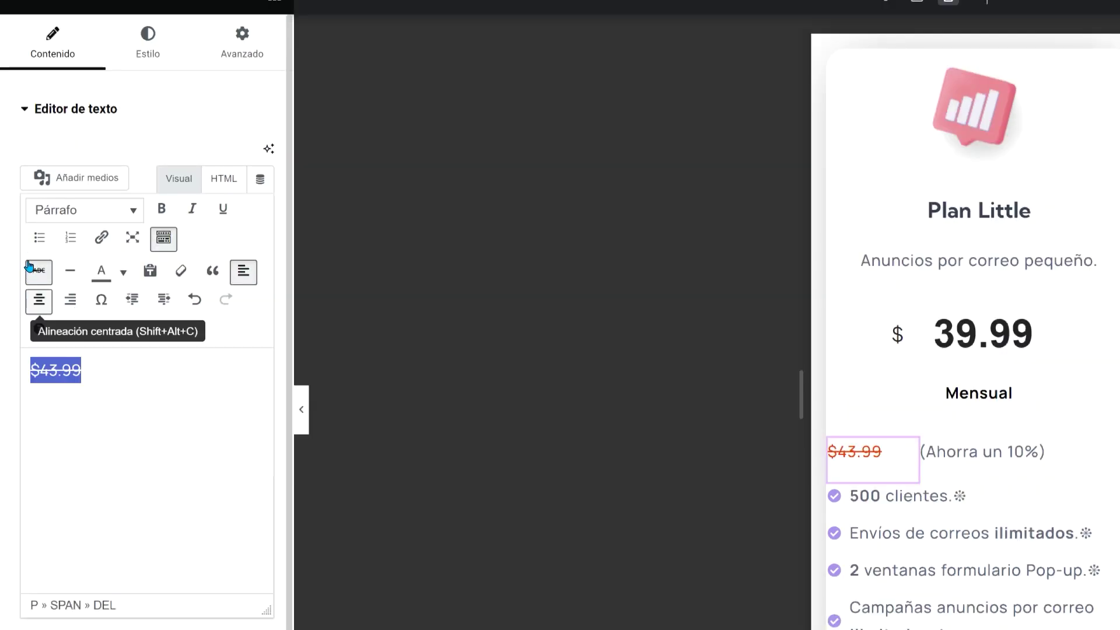
pyautogui.click(39, 299)
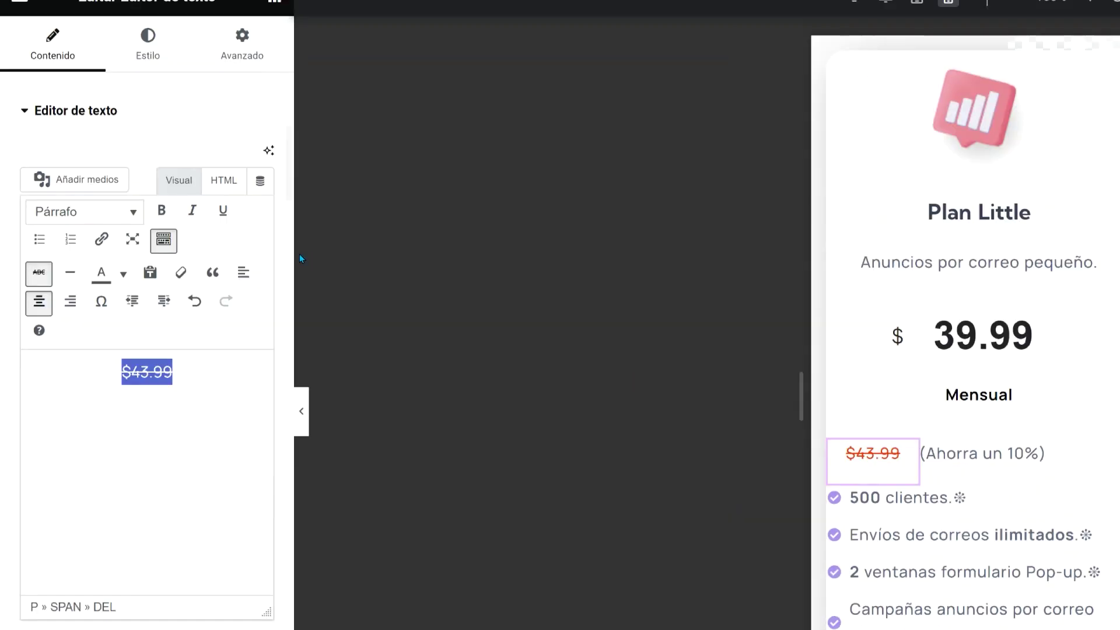
pyautogui.click(243, 272)
pyautogui.hotkey('alt', 'shift', 'c')
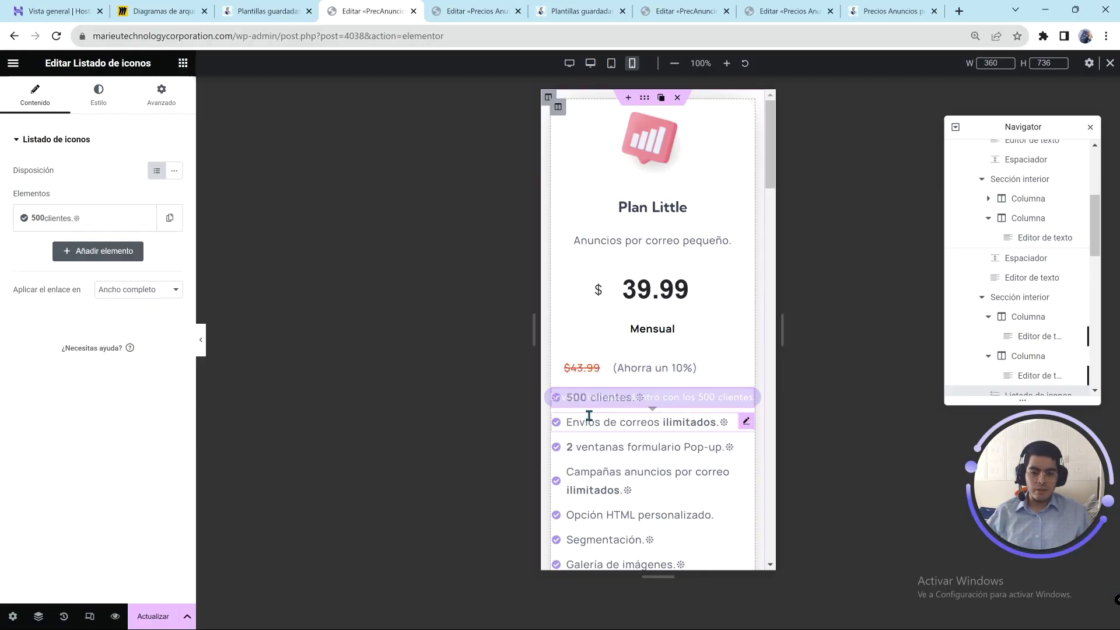
# Step: Set the left mobile margin of the 500 clientes icon list to 10 px
pyautogui.click(546, 407)
pyautogui.moveTo(556, 397)
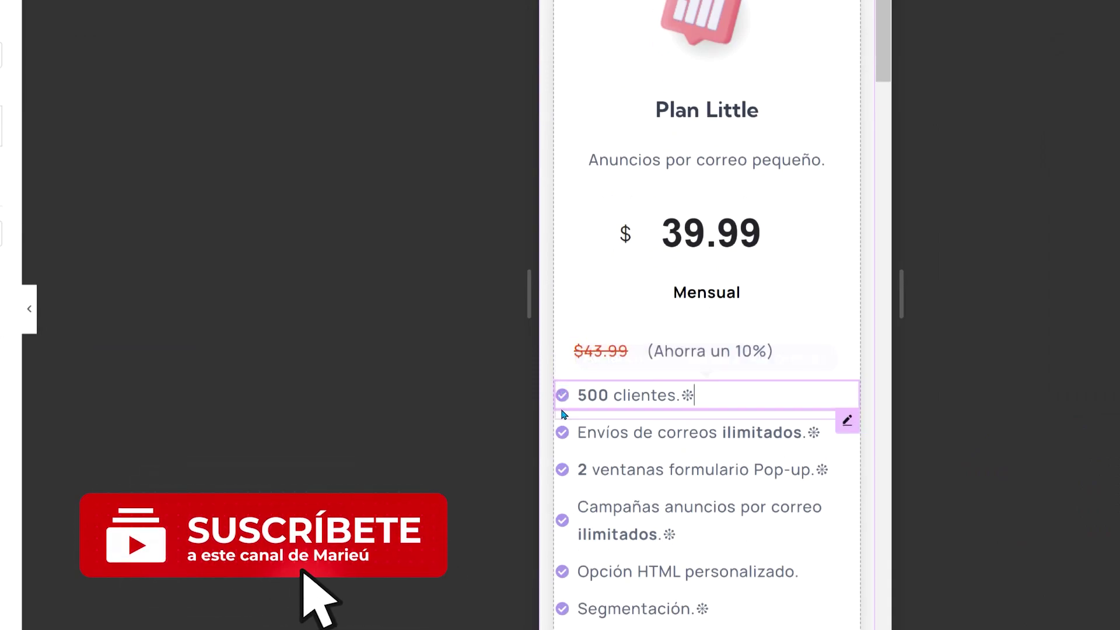
pyautogui.click(564, 399)
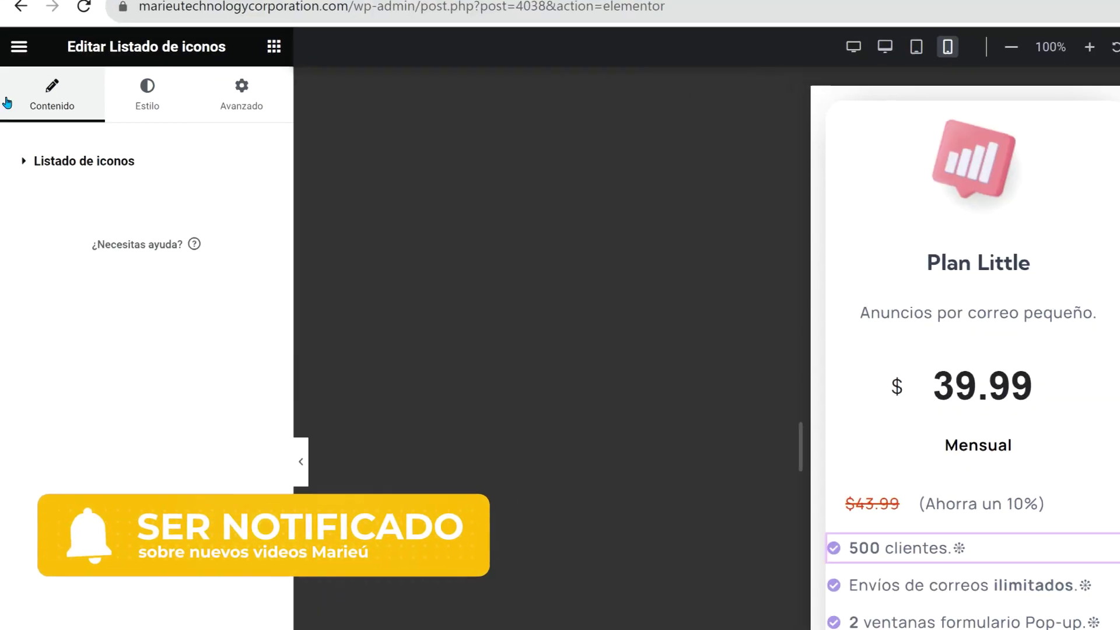
pyautogui.click(242, 93)
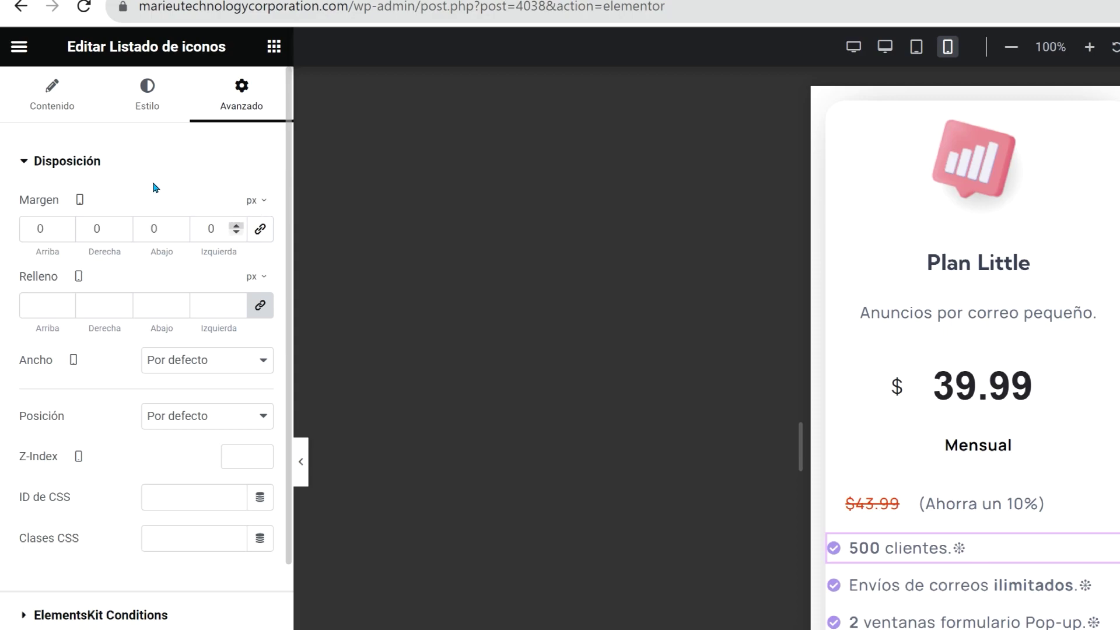
pyautogui.write('10')
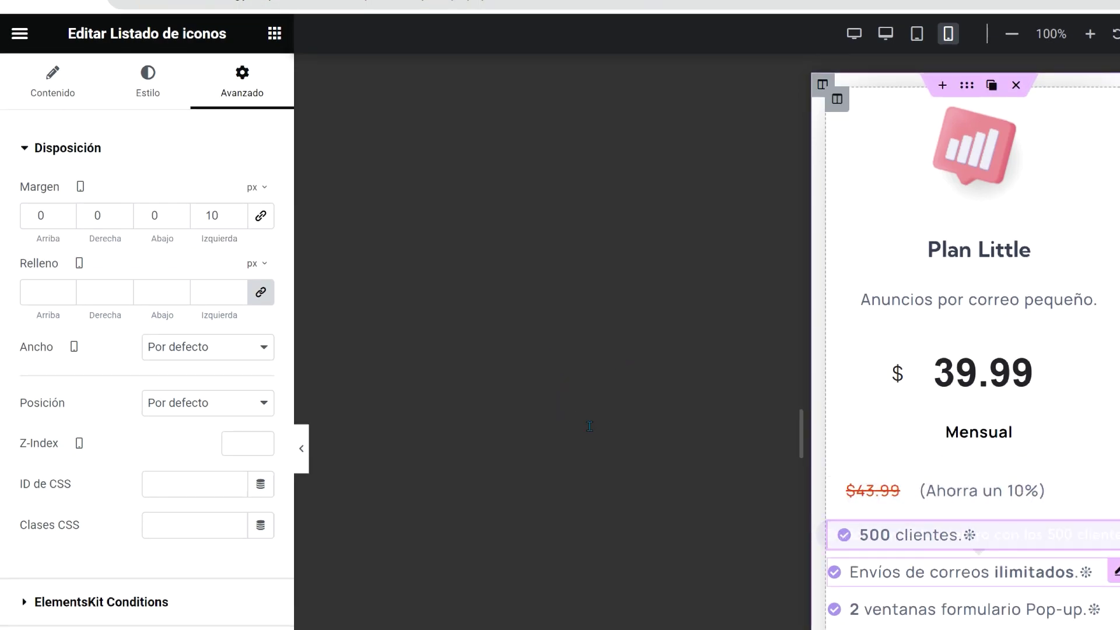
# Step: Give the remaining Plan Little icon lists, from Envíos de correos to Atenciones cliente 24/7, the same 10 px left mobile margin
pyautogui.click(889, 574)
pyautogui.click(242, 82)
pyautogui.click(261, 215)
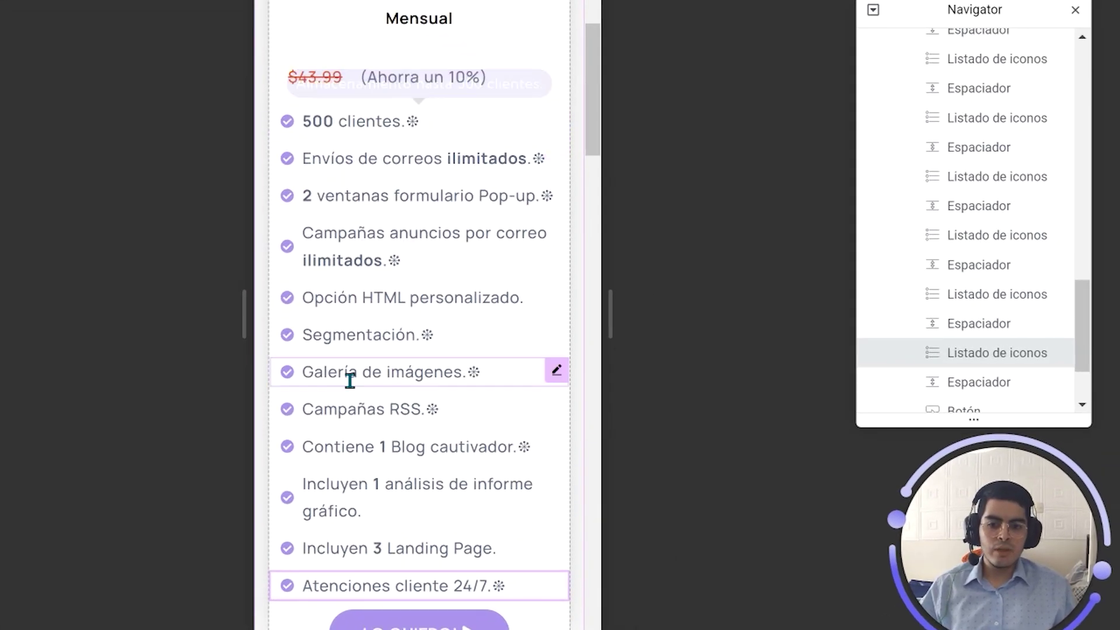
pyautogui.moveTo(354, 374)
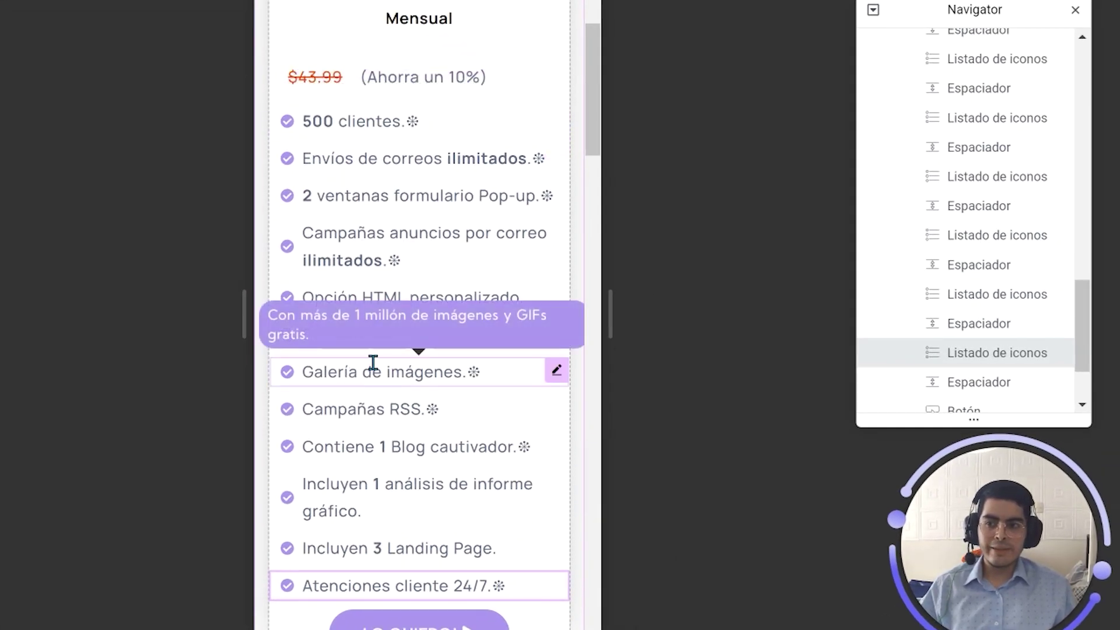
# Step: Check the tooltips of the Plan Little icon lists, from 500 clientes down to Atenciones cliente 24/7
pyautogui.moveTo(297, 119)
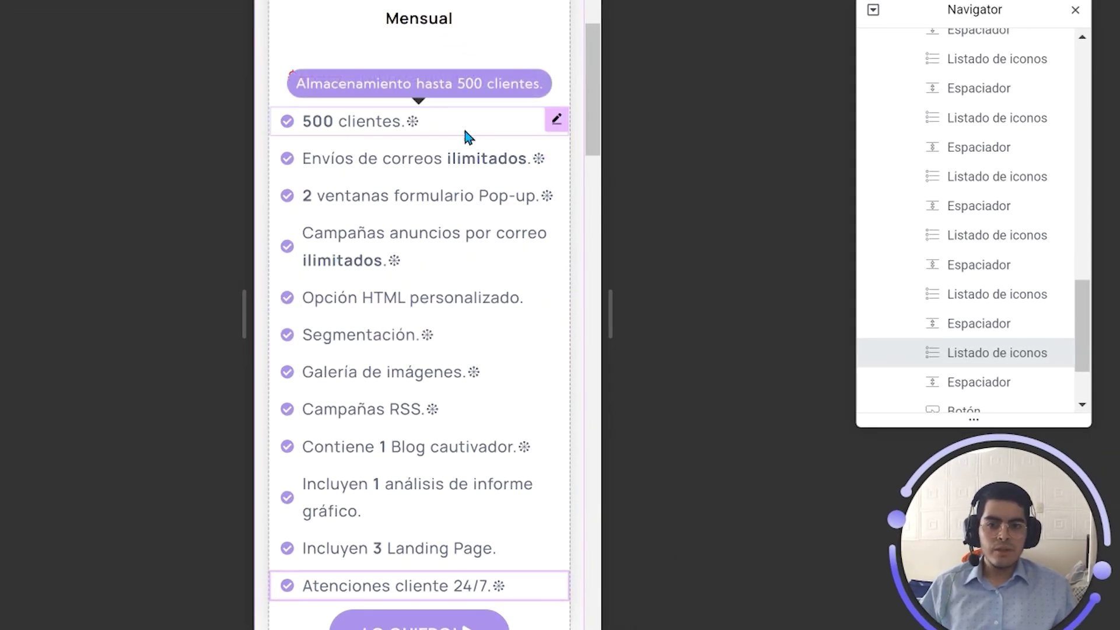
pyautogui.moveTo(339, 209)
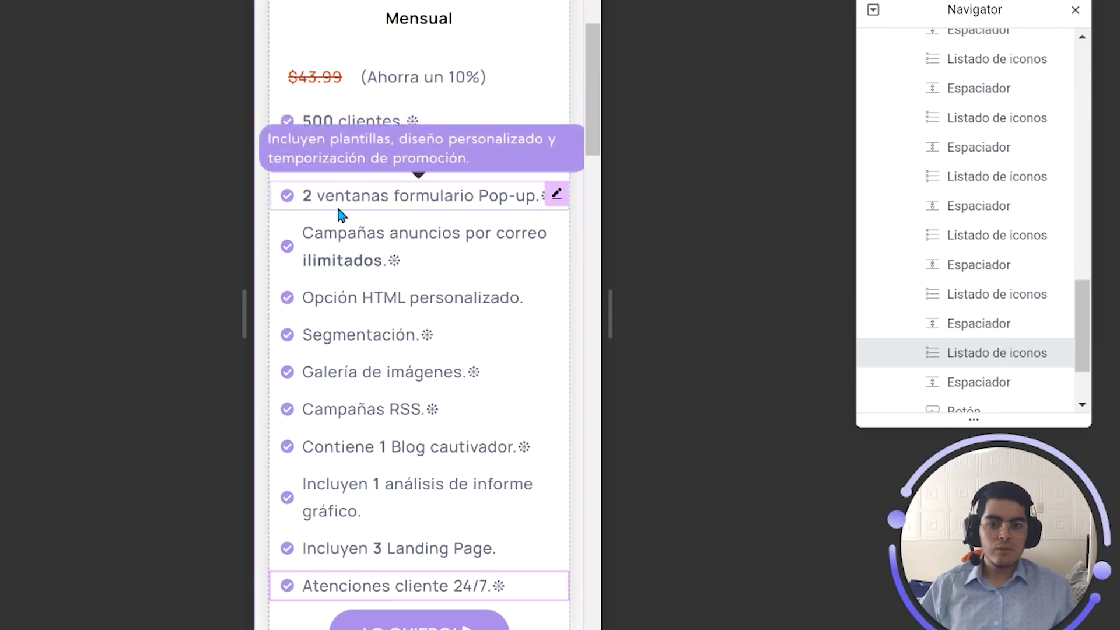
pyautogui.moveTo(446, 264)
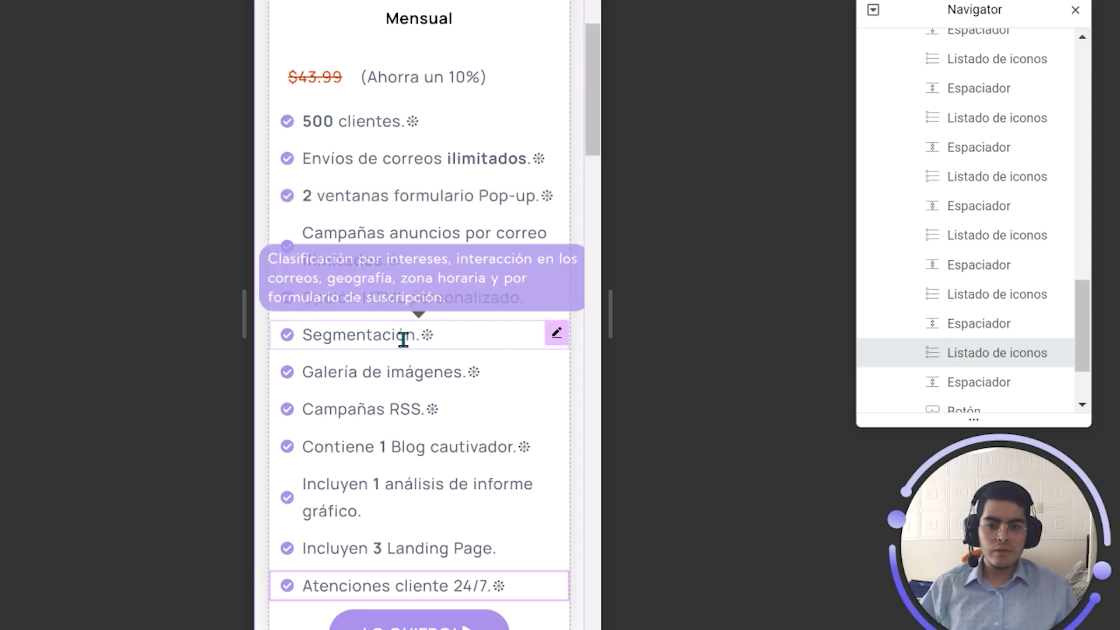
pyautogui.moveTo(415, 369)
pyautogui.moveTo(426, 409)
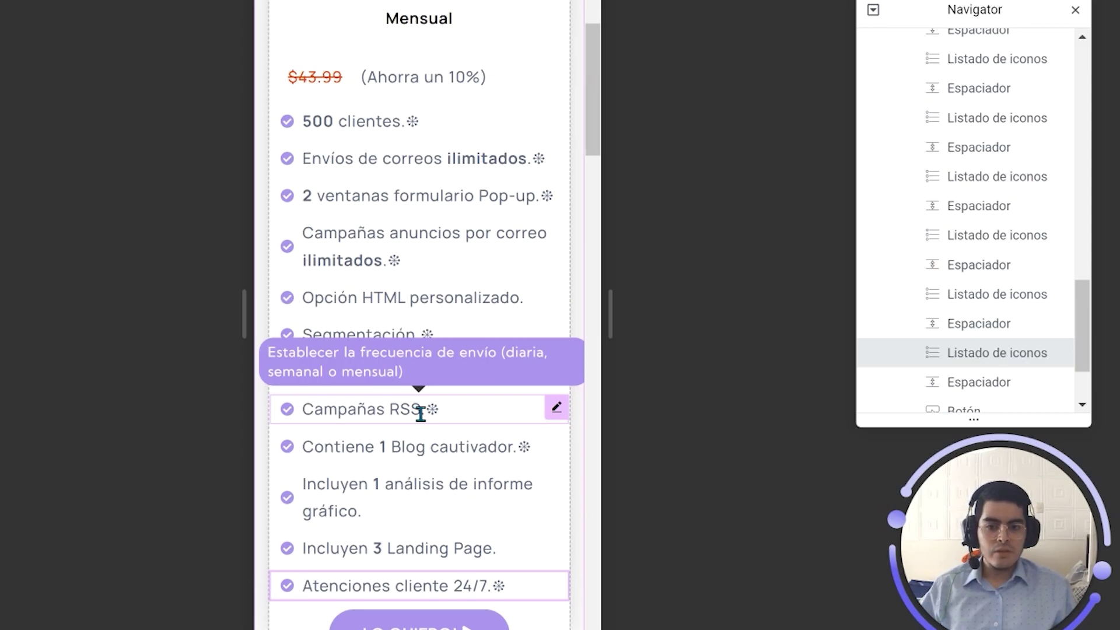
pyautogui.moveTo(439, 445)
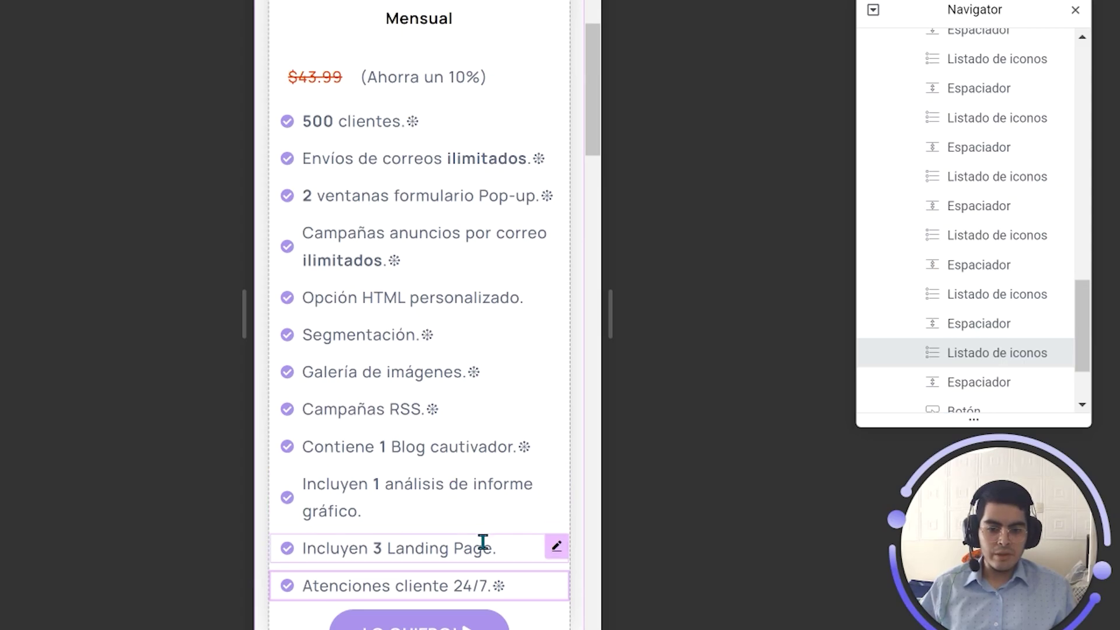
pyautogui.moveTo(413, 588)
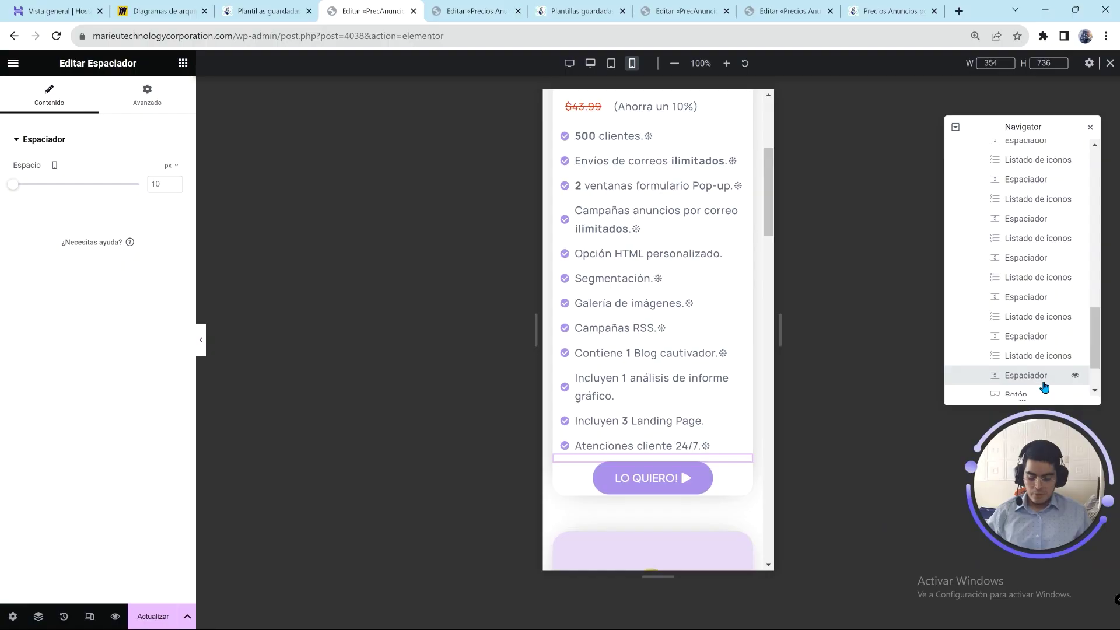
# Step: Duplicate the spacer above the LO QUIERO! button in Plan Little and move one copy below the button
pyautogui.rightClick(1045, 385)
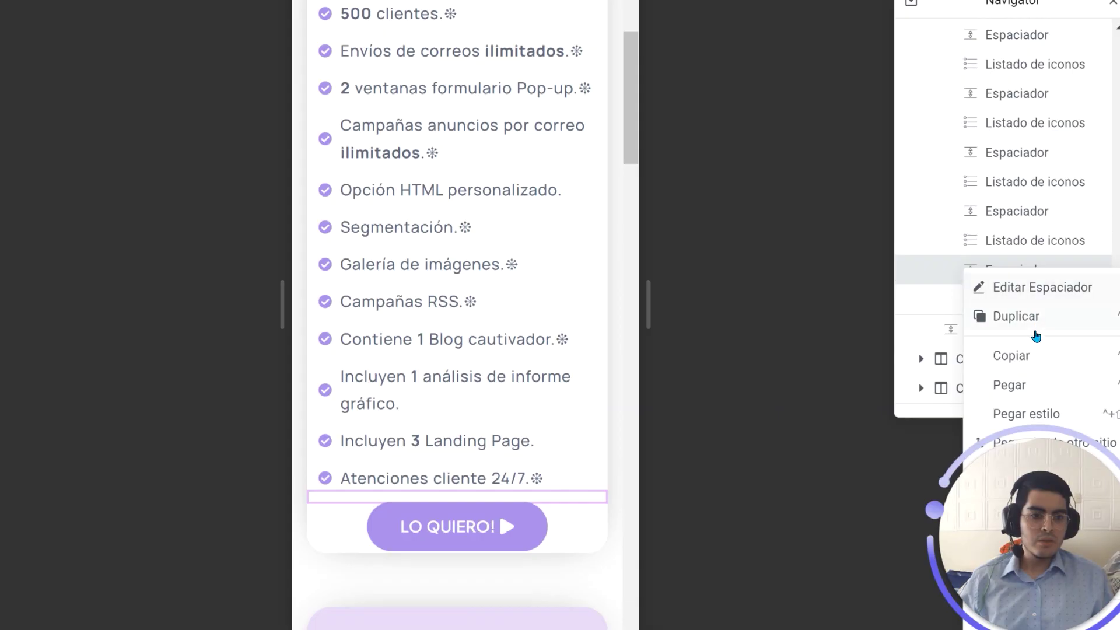
pyautogui.click(1043, 344)
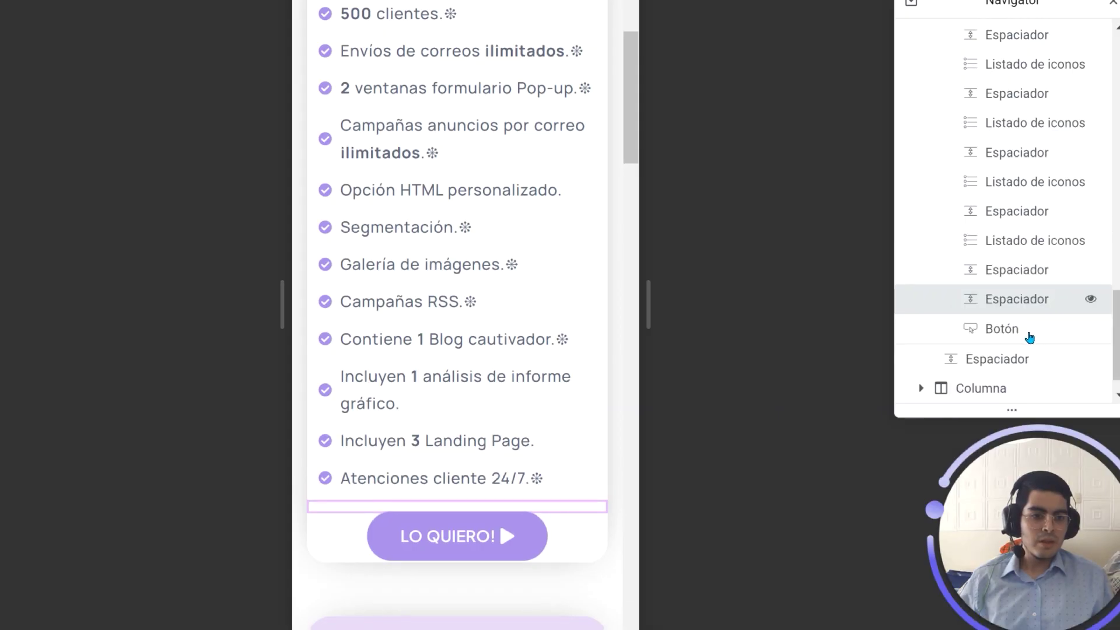
pyautogui.click(1030, 336)
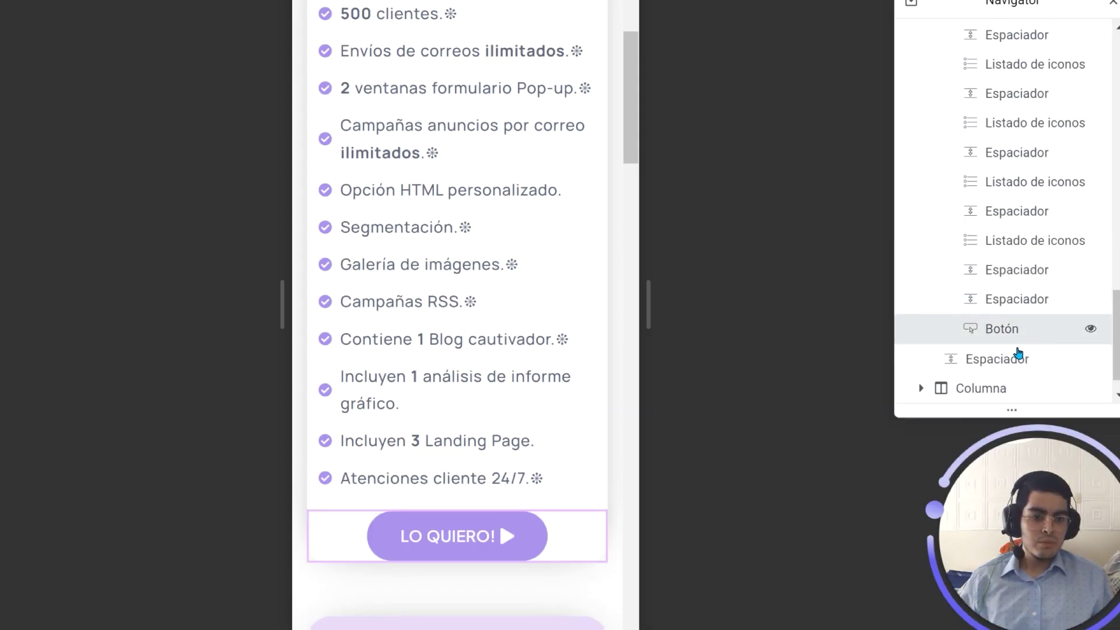
pyautogui.moveTo(1018, 353); pyautogui.dragTo(1024, 326)
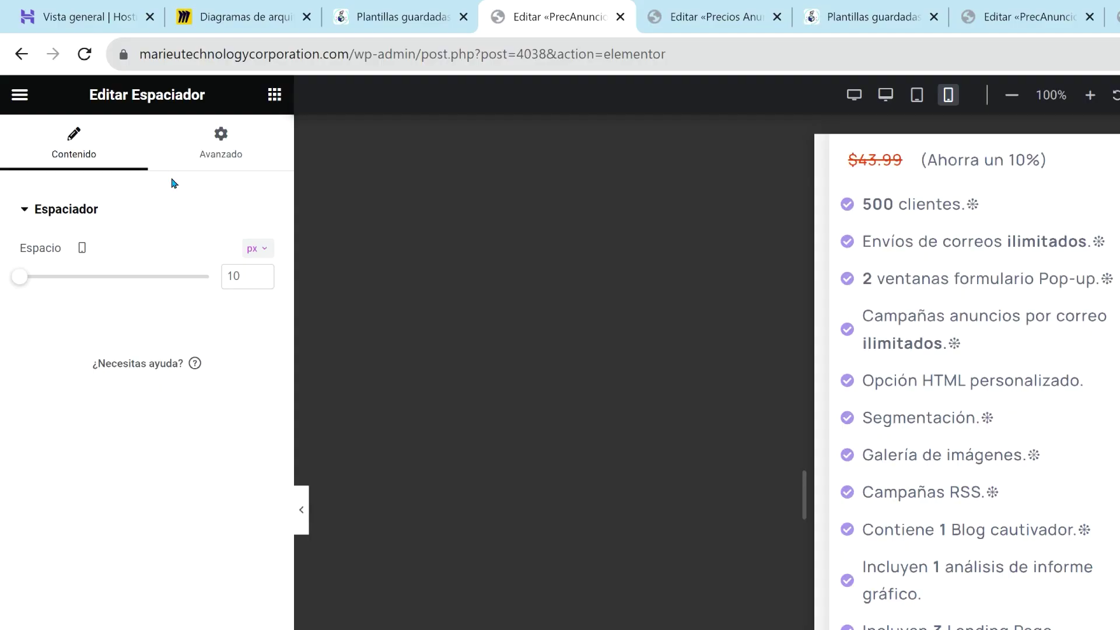
# Step: Set the mobile space of the spacers above and below the LO QUIERO! button to 25 px each
pyautogui.write('25')
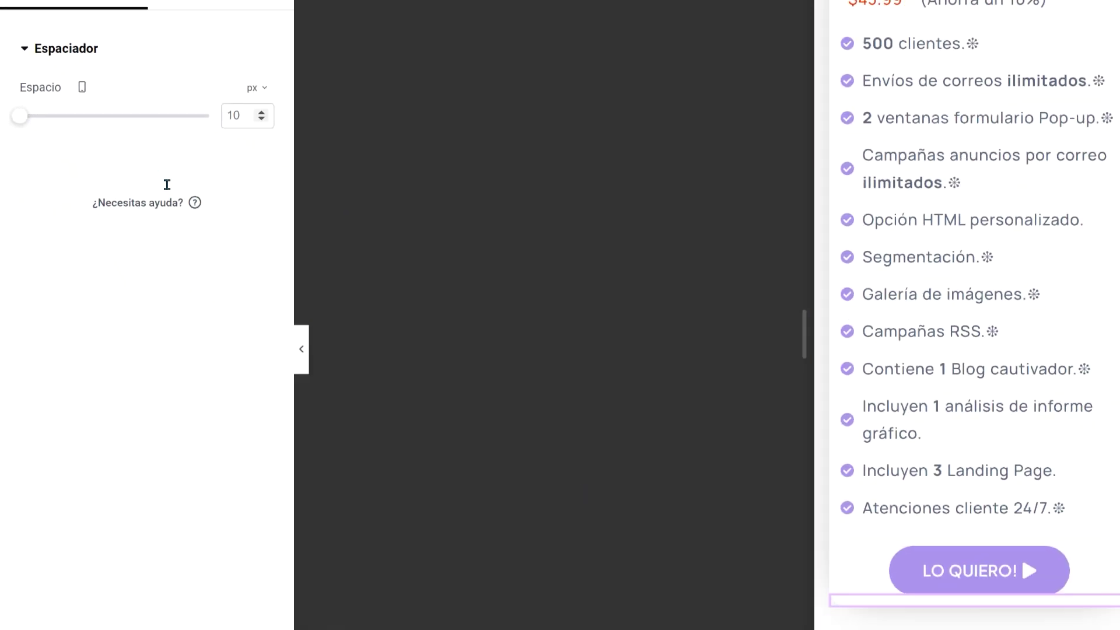
pyautogui.write('25')
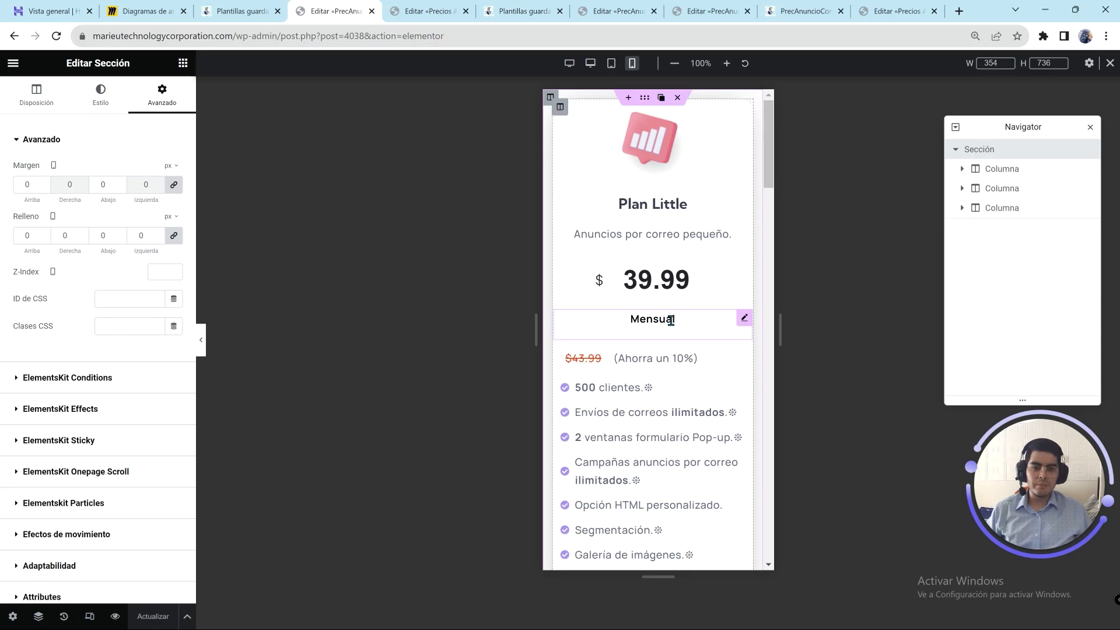
# Step: Find the Espaciador widget by searching for "espacia" and add it at the beginning of the template, above the Plan Little card
pyautogui.click(956, 149)
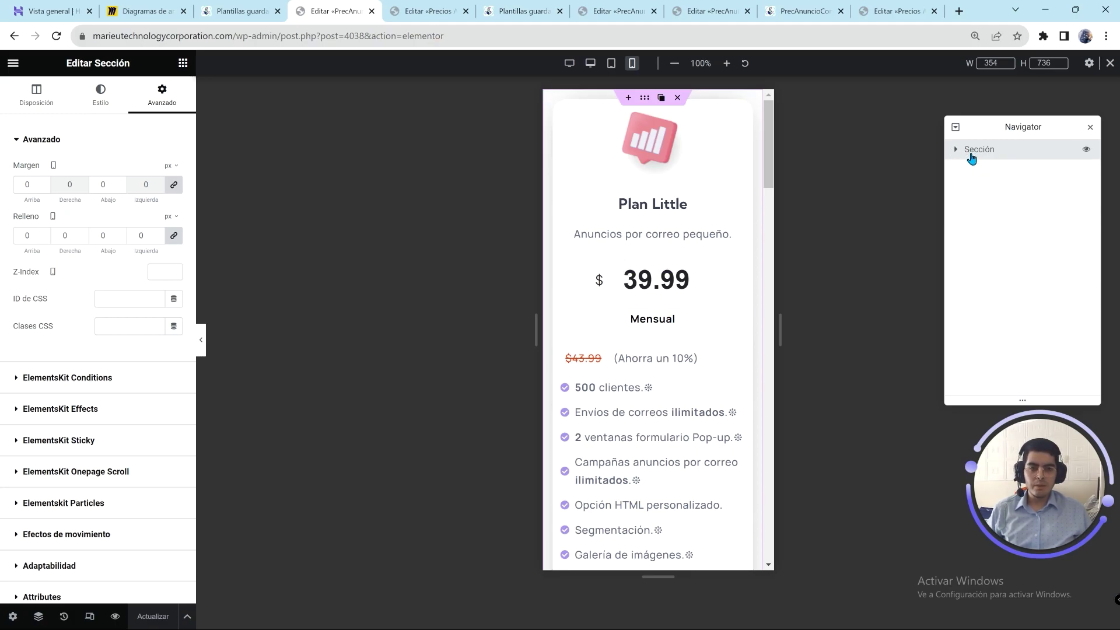
pyautogui.click(955, 152)
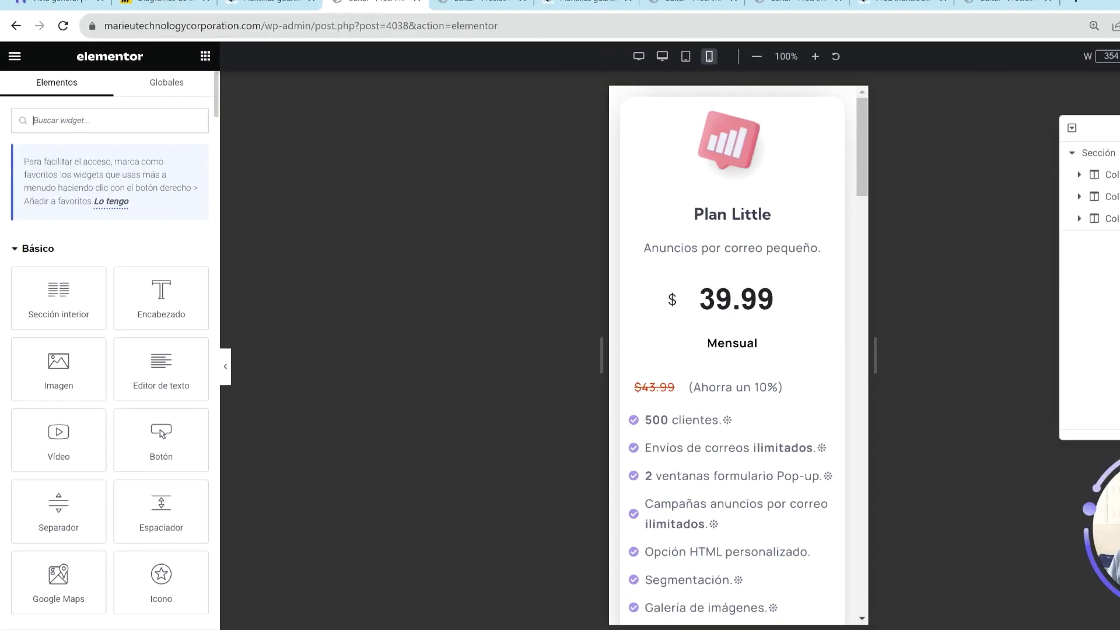
pyautogui.click(53, 121)
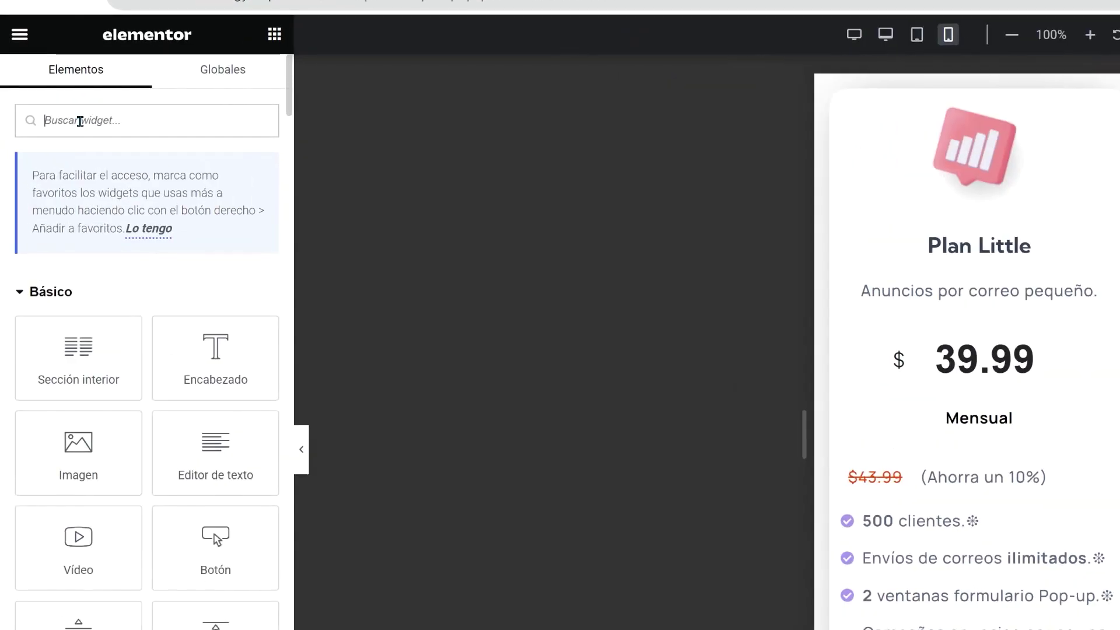
pyautogui.write('espacia')
pyautogui.moveTo(56, 269); pyautogui.dragTo(607, 93)
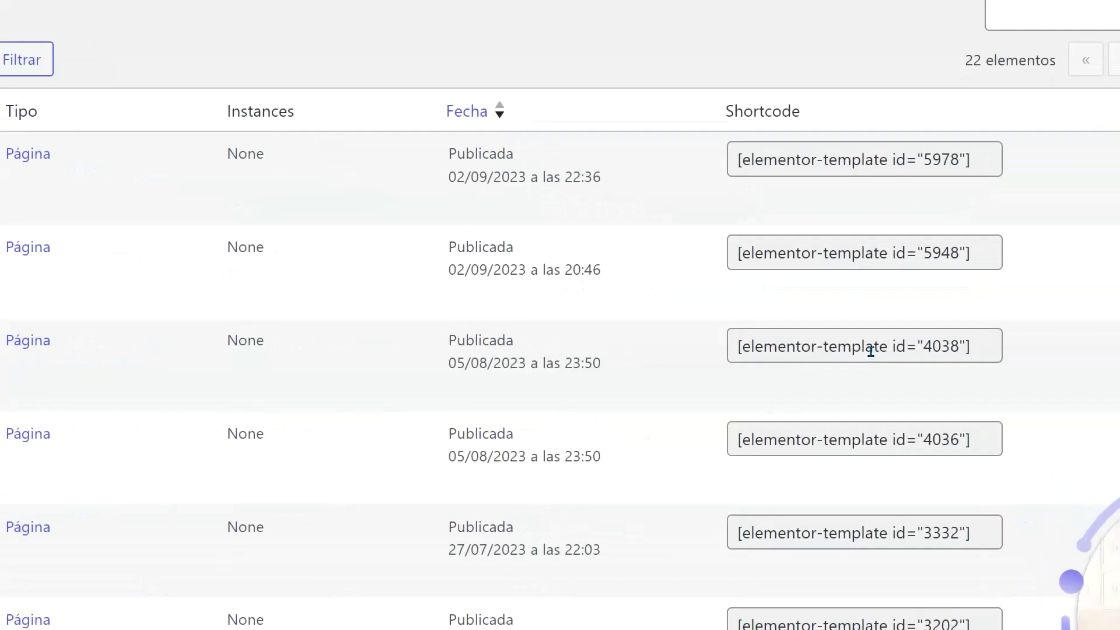
# Step: Copy the PrecAnuncioCorrMensualPrec shortcode [elementor-template id="4038"] and look up "precios" in the site's pages
pyautogui.click(868, 352)
pyautogui.hotkey('ctrl', 'c')
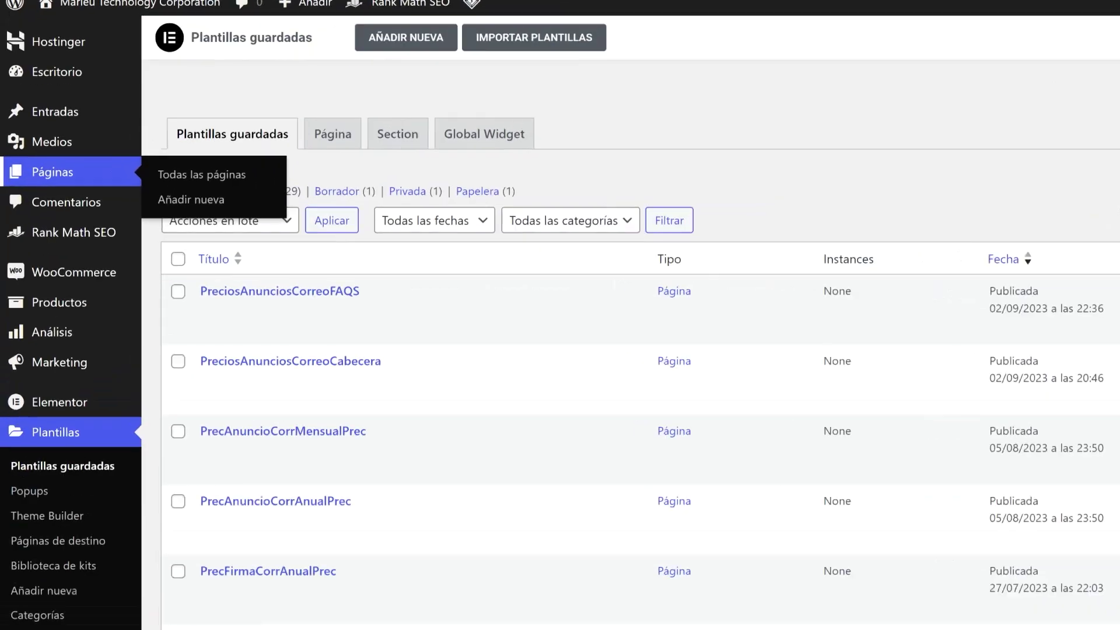
pyautogui.click(52, 171)
pyautogui.hotkey('ctrl', 'f')
pyautogui.write('precios')
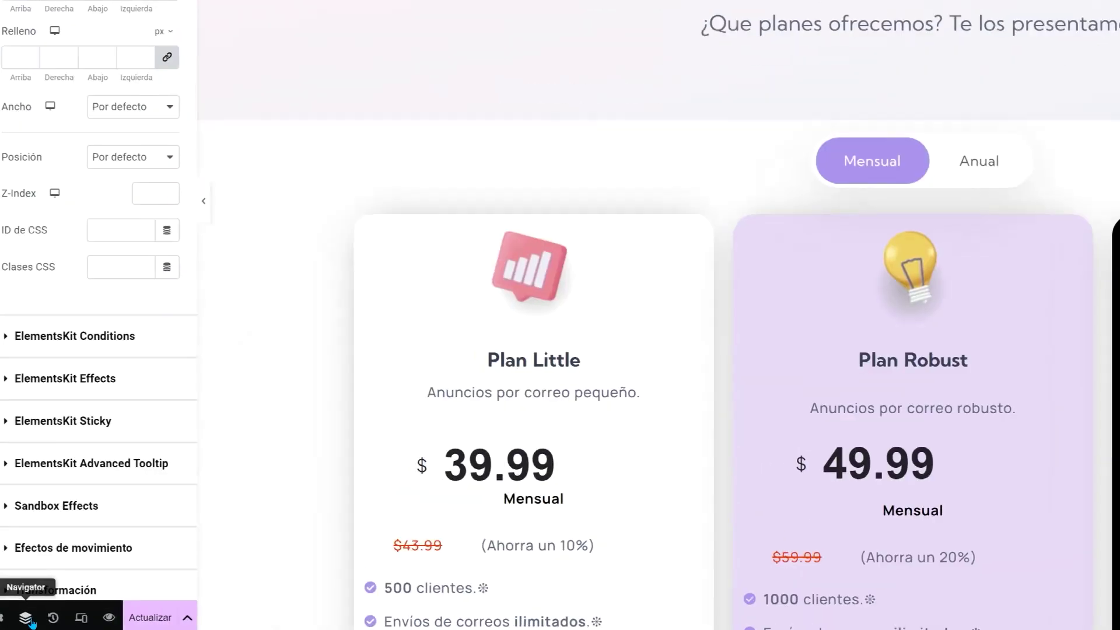
# Step: Select the Advanced Toggle in the pricing page's structure and open its Mensual content for editing
pyautogui.click(26, 617)
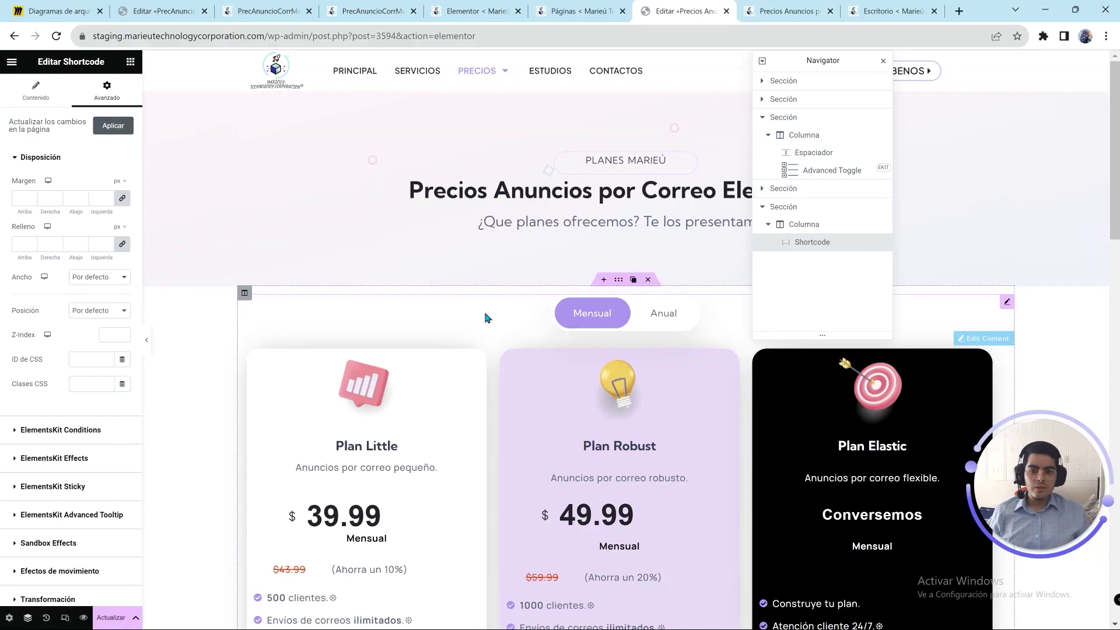
pyautogui.click(715, 167)
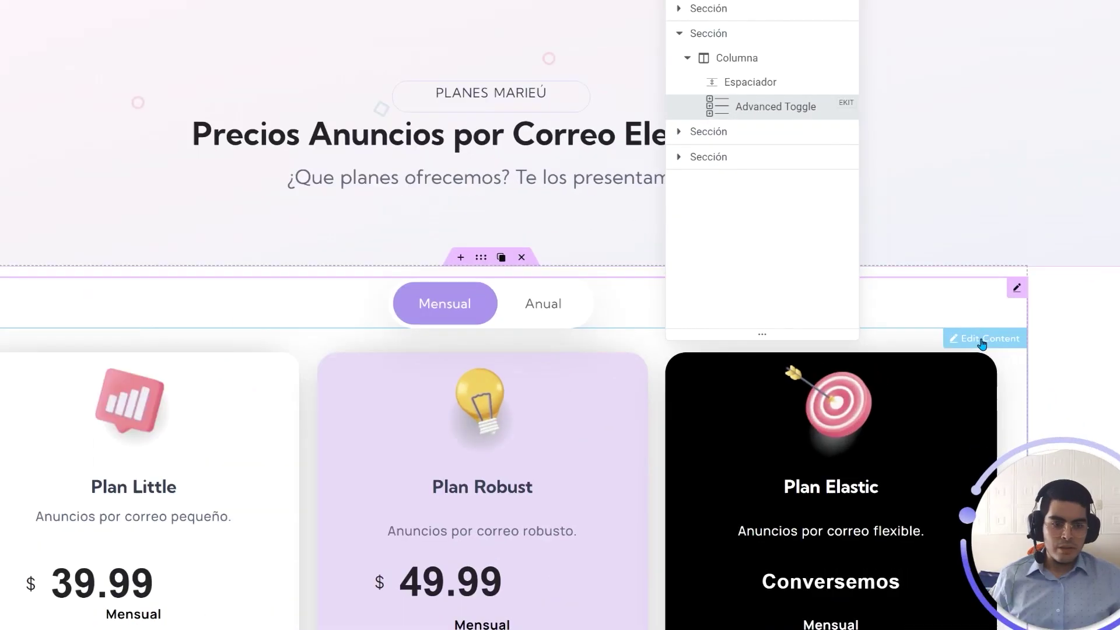
pyautogui.click(982, 340)
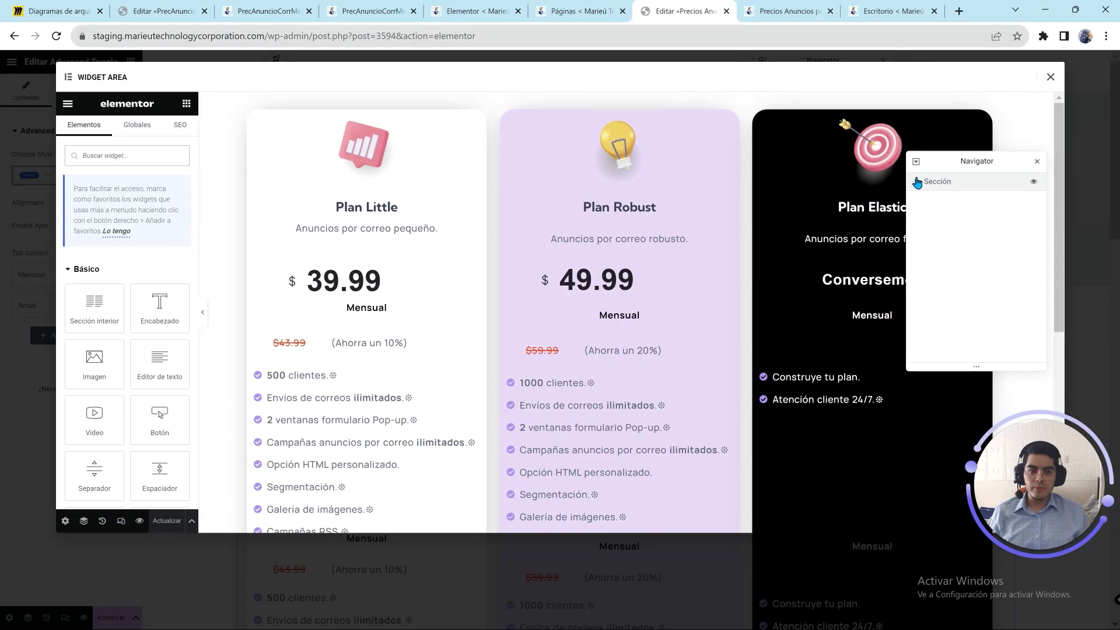
# Step: Inspect the shortcode inside the Mensual content and delete the section that holds it
pyautogui.click(918, 182)
pyautogui.click(945, 217)
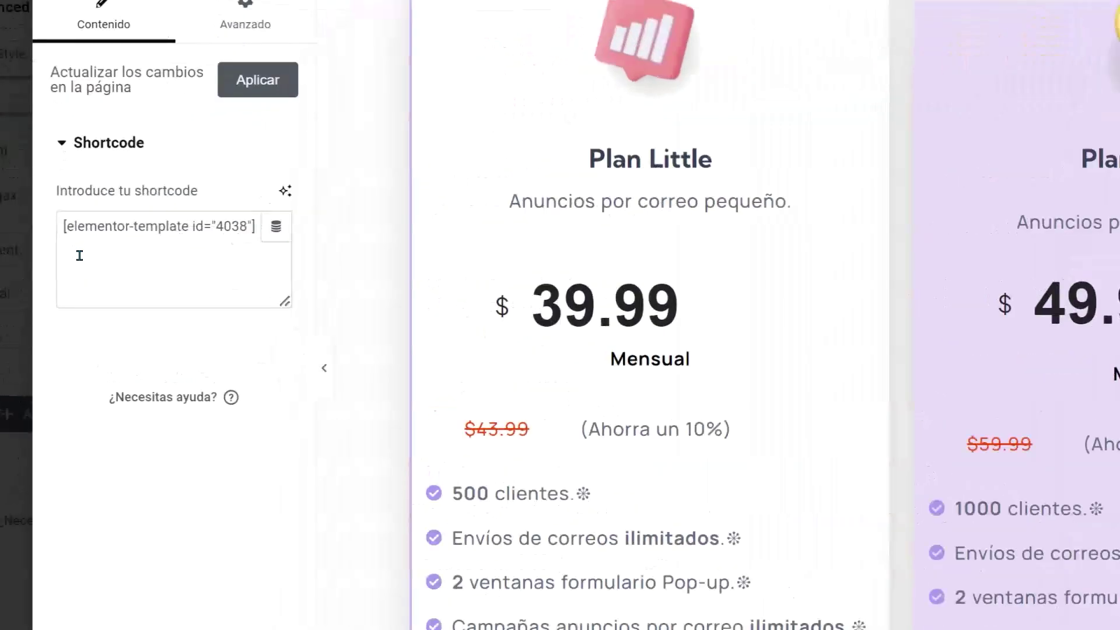
pyautogui.doubleClick(81, 255)
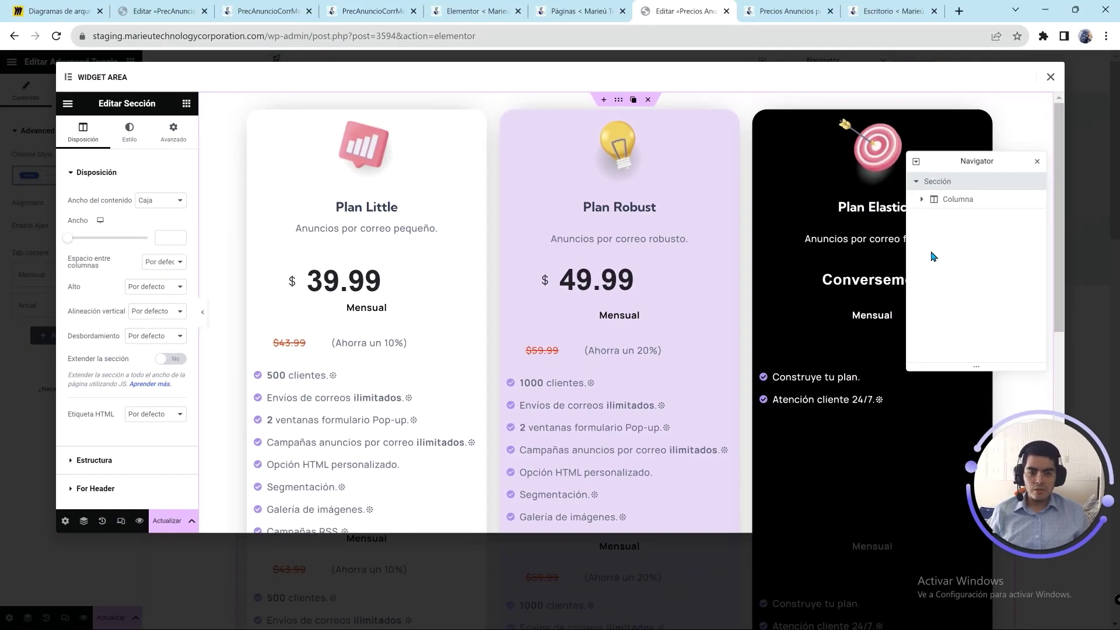
pyautogui.press('Delete')
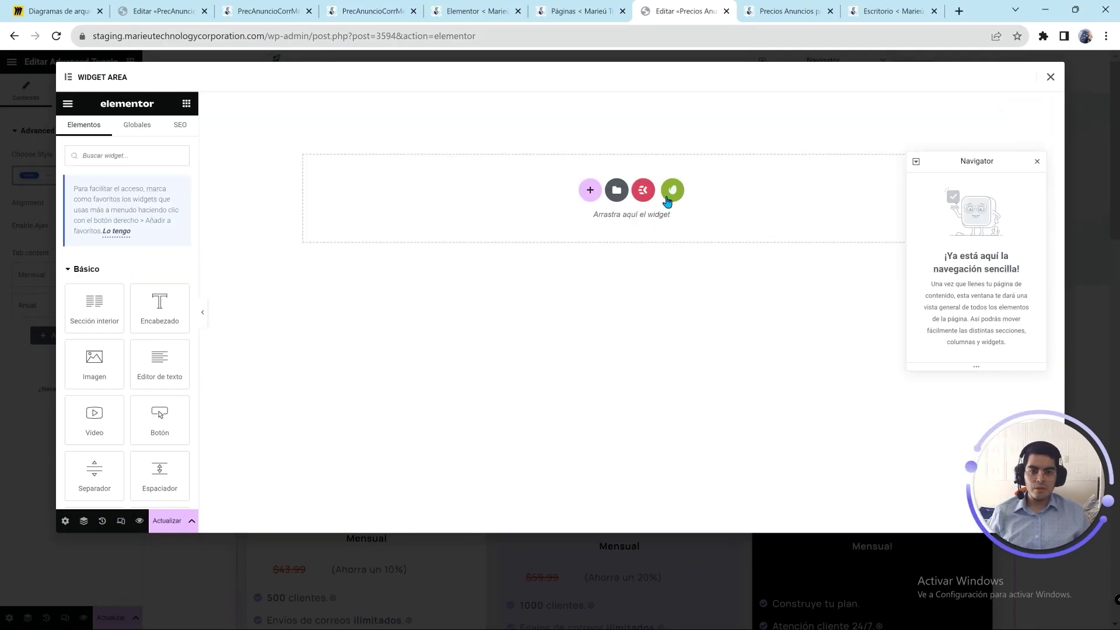
# Step: Add a Shortcode widget to the empty Mensual content, enter [elementor-template id="4038"] in it and close the widget area
pyautogui.click(134, 158)
pyautogui.write('short')
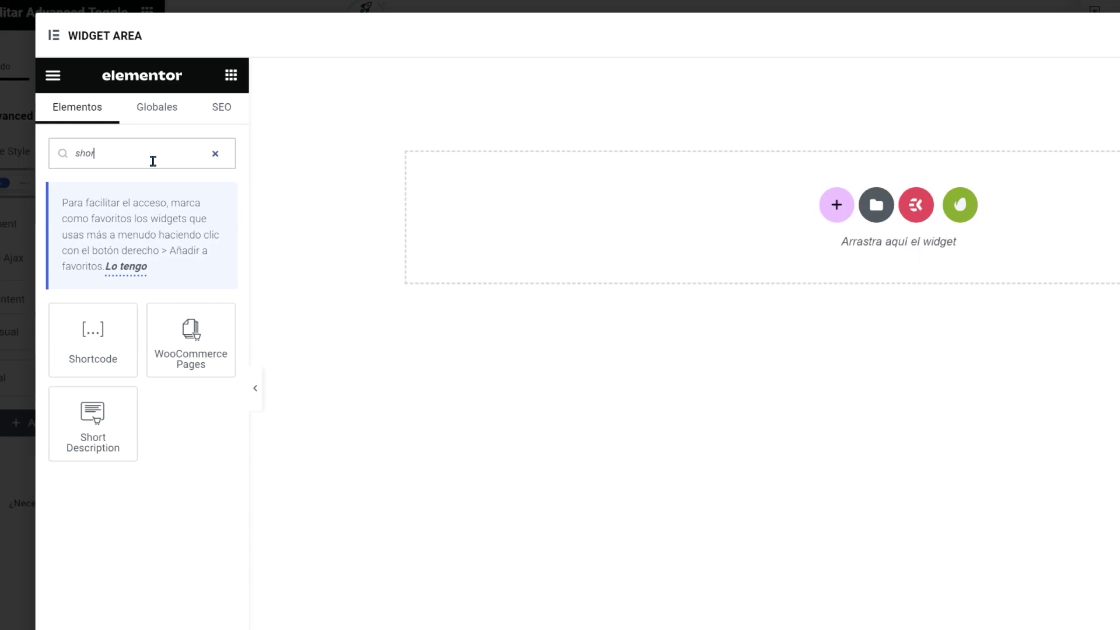
pyautogui.moveTo(95, 295); pyautogui.dragTo(500, 212)
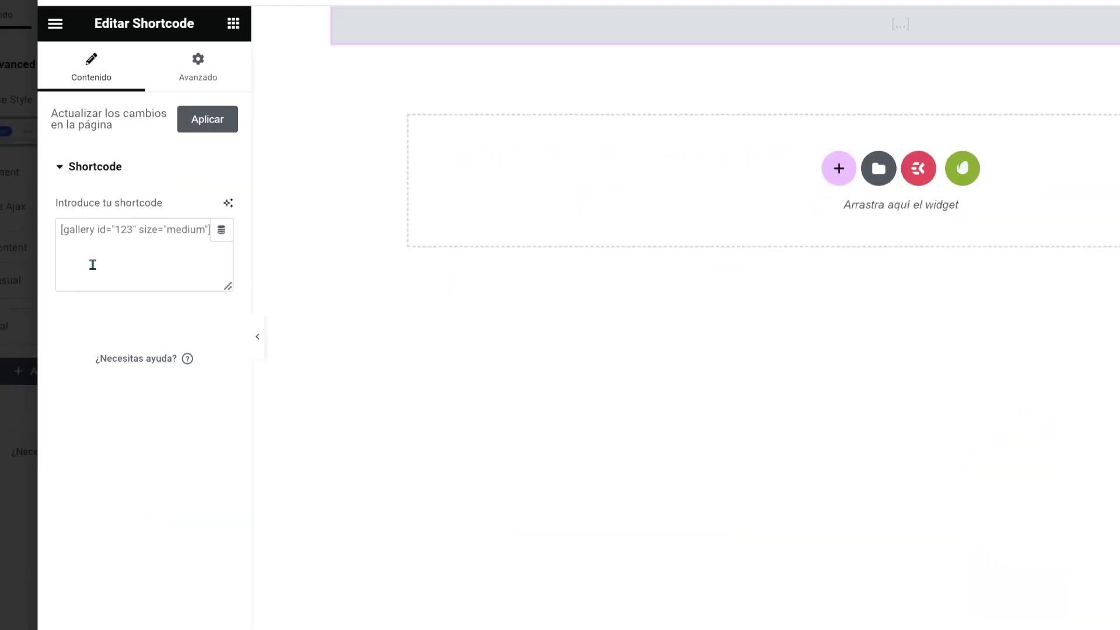
pyautogui.click(92, 265)
pyautogui.hotkey('ctrl', 'v')
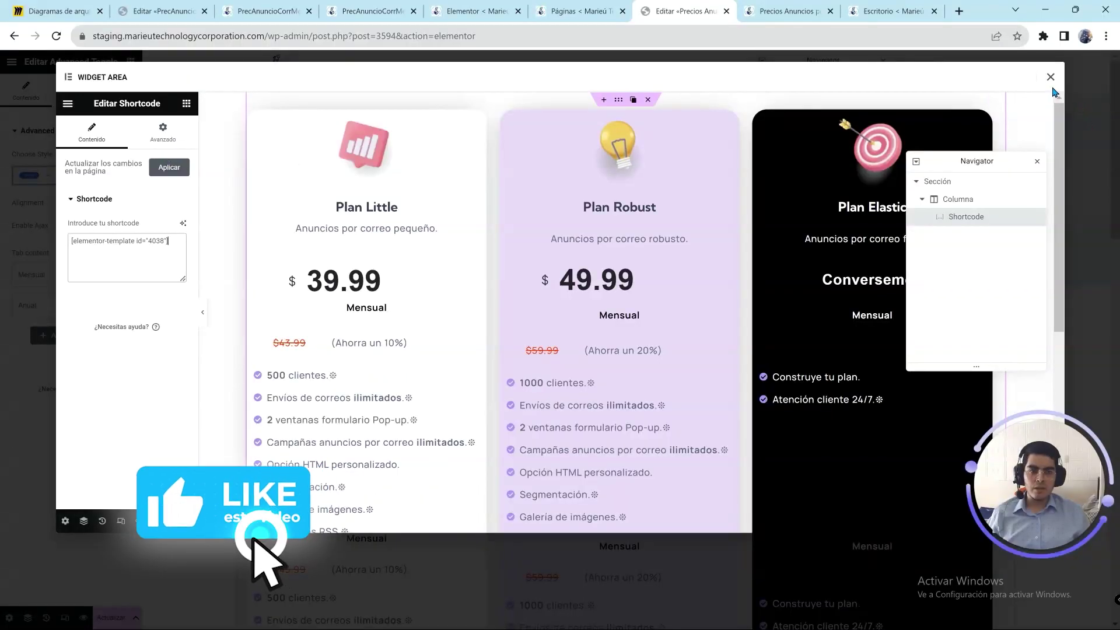
pyautogui.click(1050, 76)
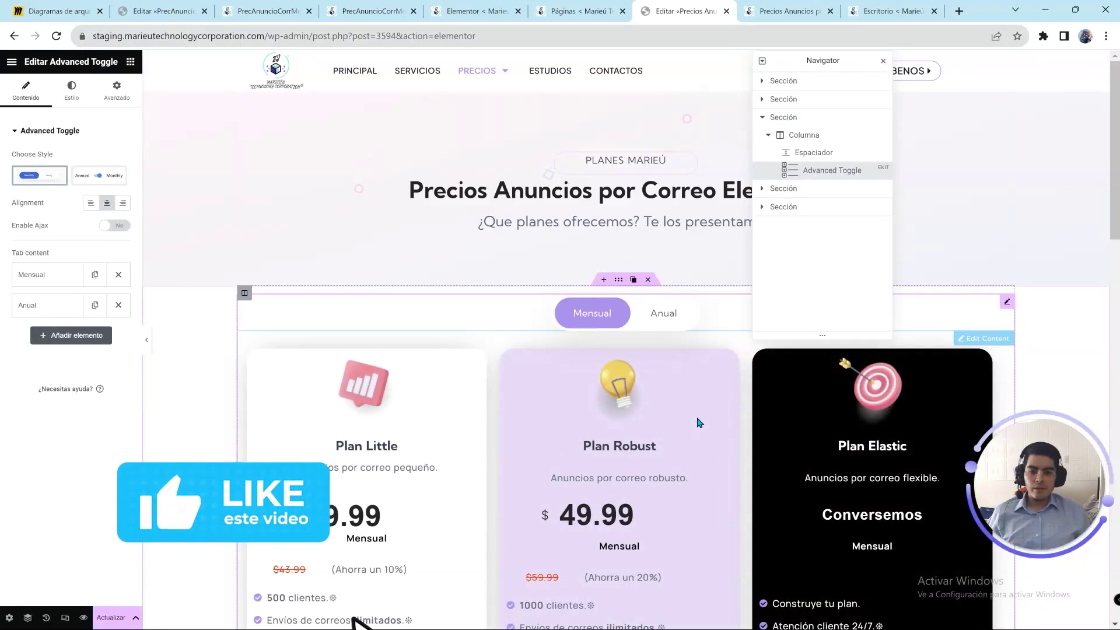
# Step: Hide the page structure and switch the pricing page to the mobile responsive view
pyautogui.click(27, 617)
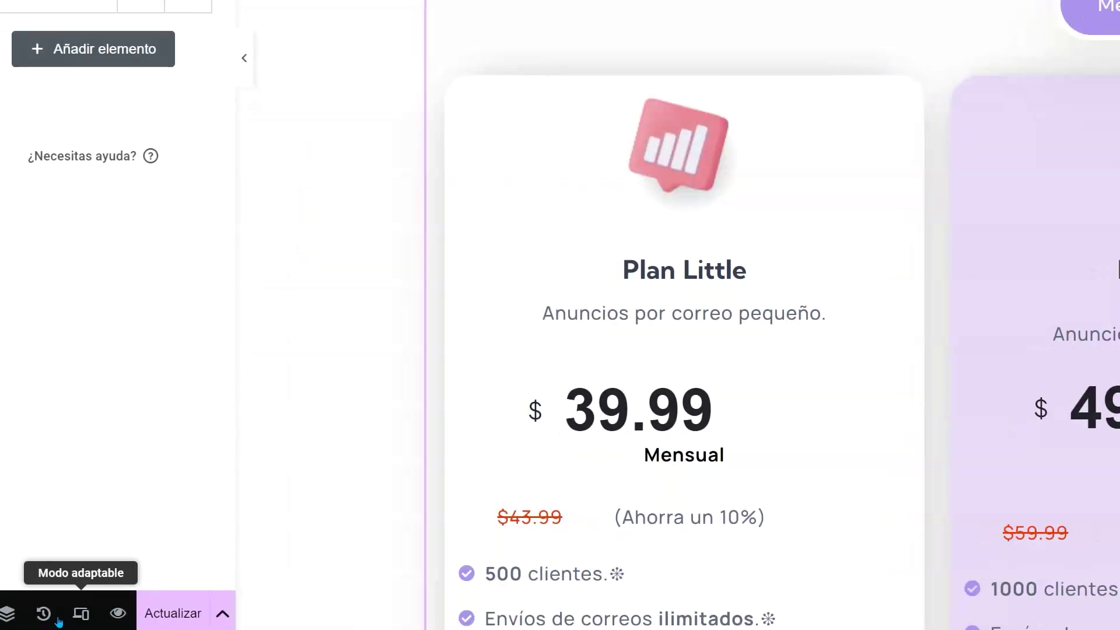
pyautogui.click(82, 614)
pyautogui.click(850, 28)
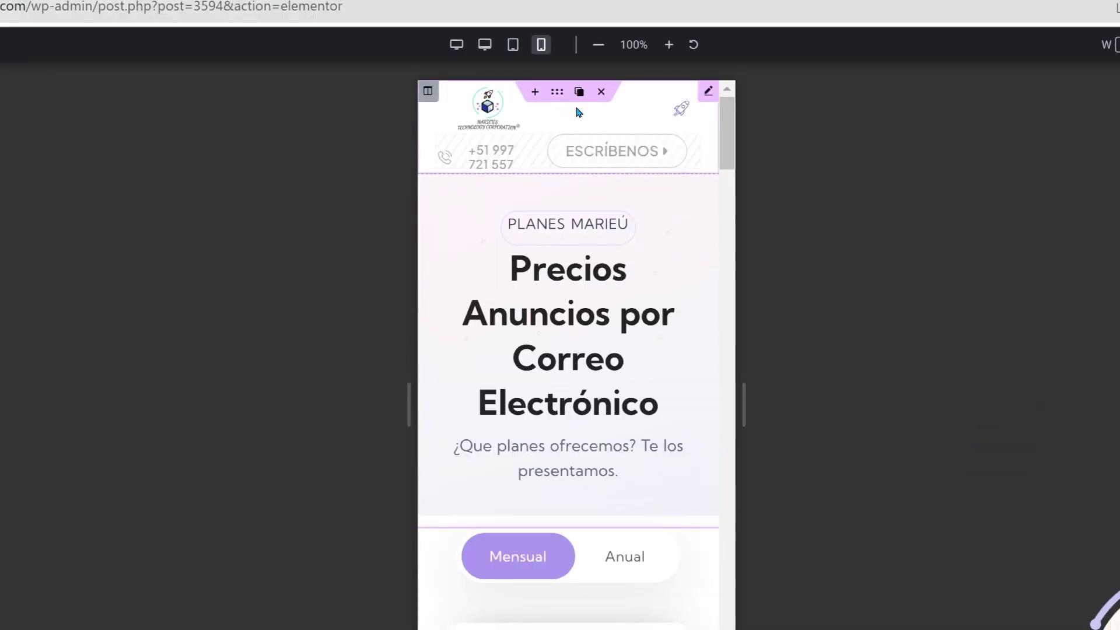
# Step: Examine the header menu, the Mensual/Anual toggle and the Plan Little card in the mobile preview
pyautogui.click(705, 107)
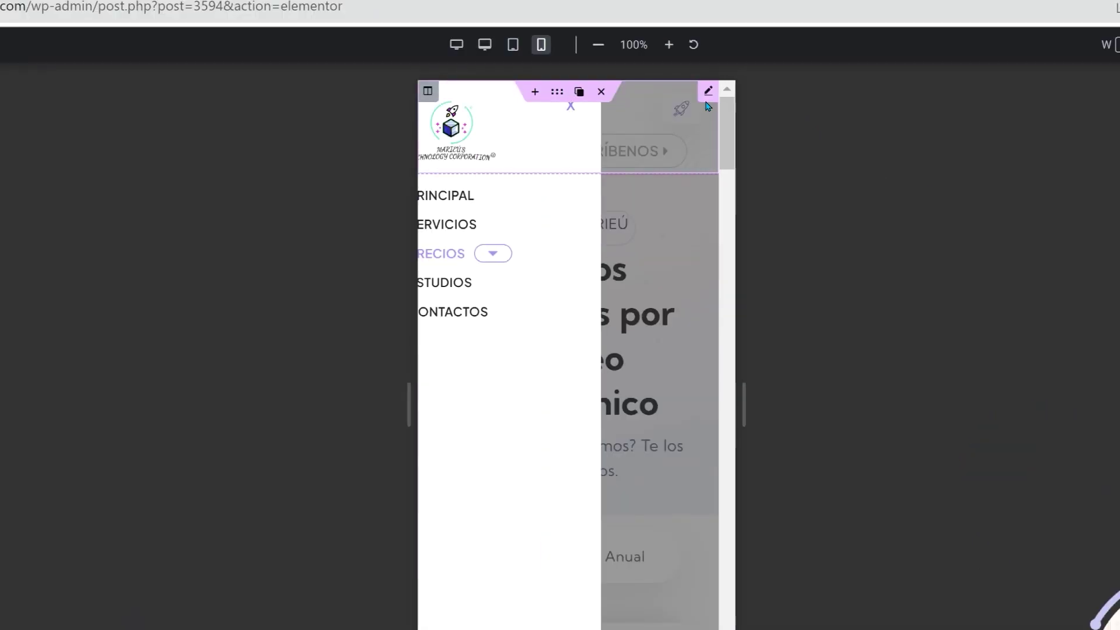
pyautogui.click(649, 110)
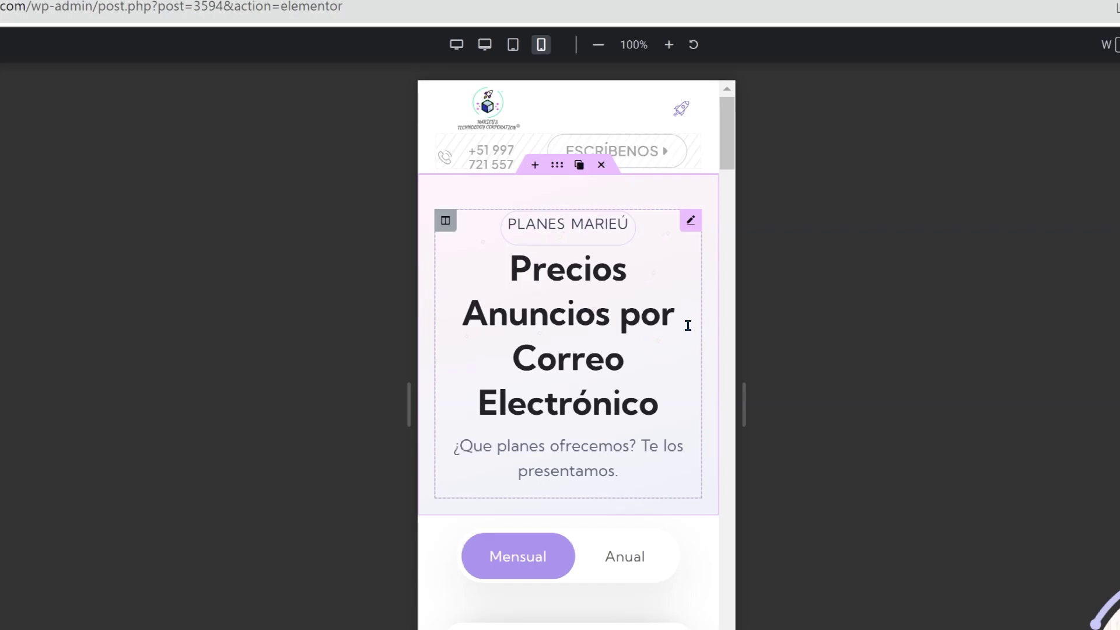
pyautogui.scroll(-2, 591, 204)
pyautogui.scroll(-6, 625, 204)
pyautogui.scroll(-2, 639, 240)
pyautogui.scroll(2, 641, 241)
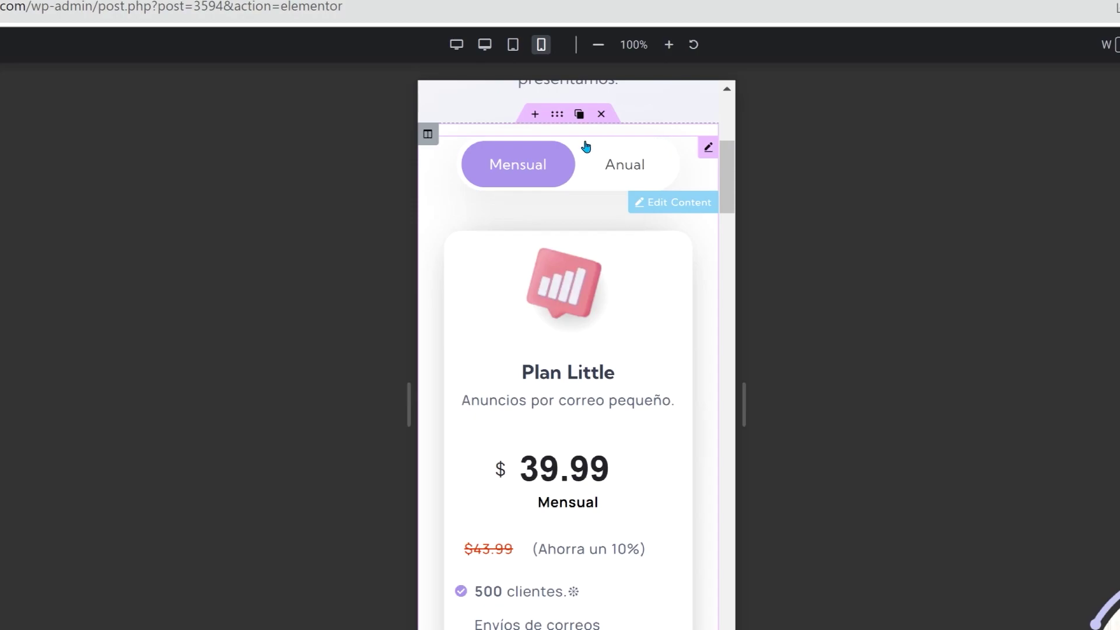
pyautogui.click(668, 150)
pyautogui.click(668, 150)
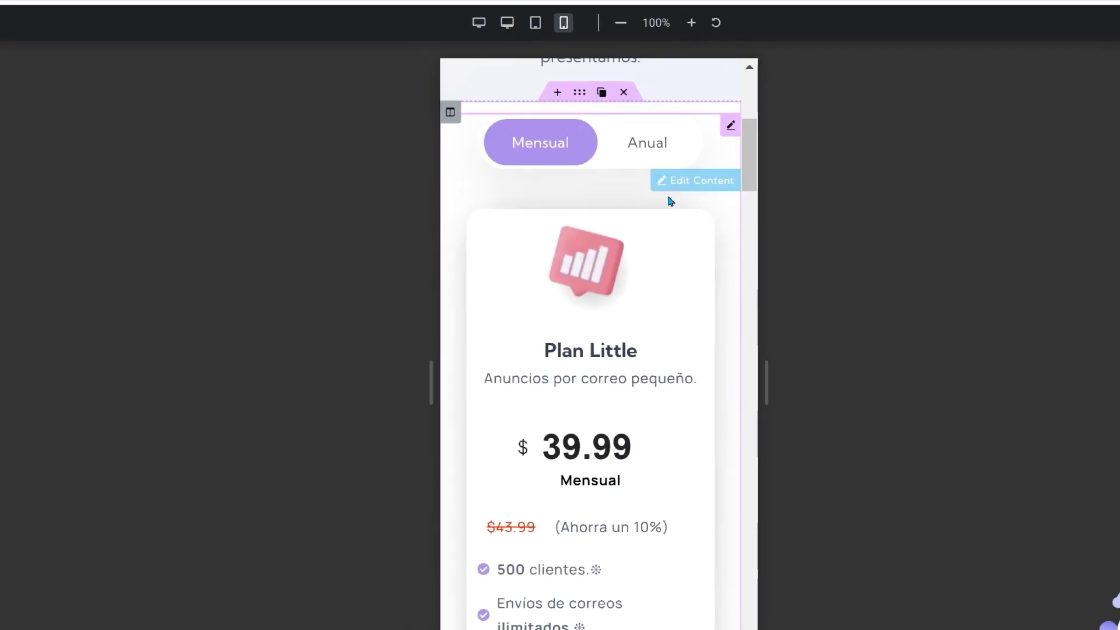
pyautogui.scroll(-3, 616, 196)
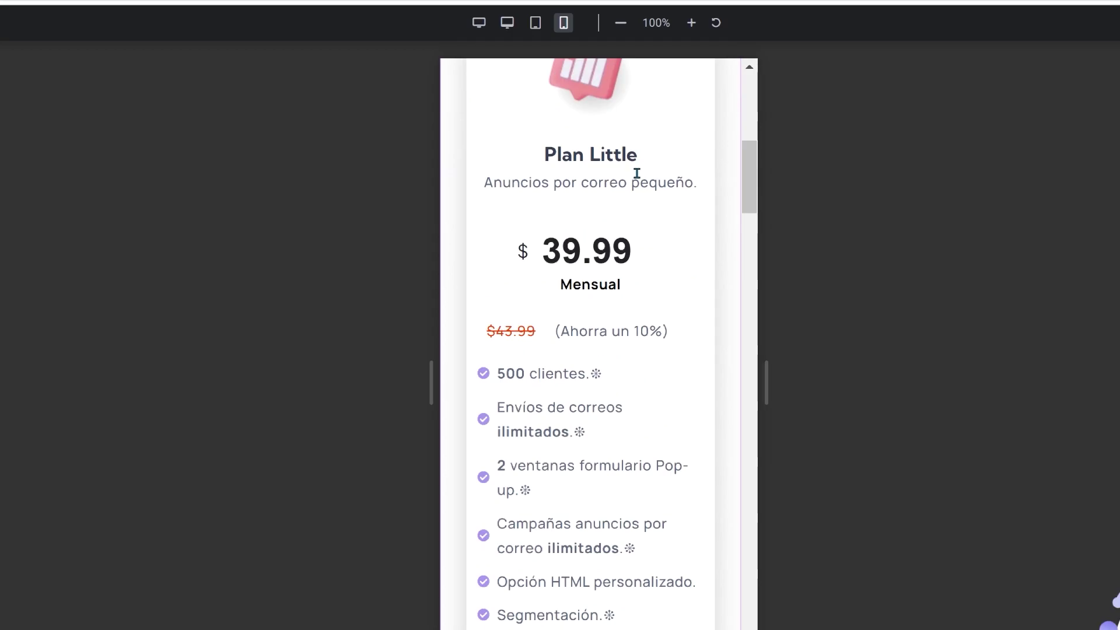
# Step: Examine the mobile layout of the Plan Little, Plan Robust and Plan Elastic cards, the FAQS section and the page footer
pyautogui.scroll(-2, 619, 227)
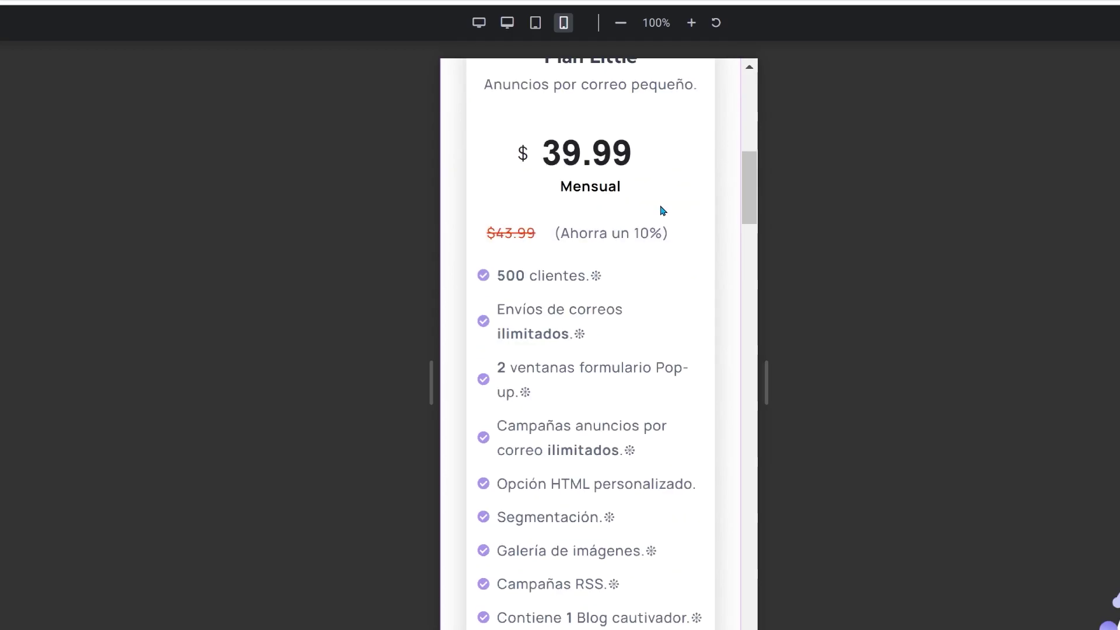
pyautogui.scroll(-2, 642, 234)
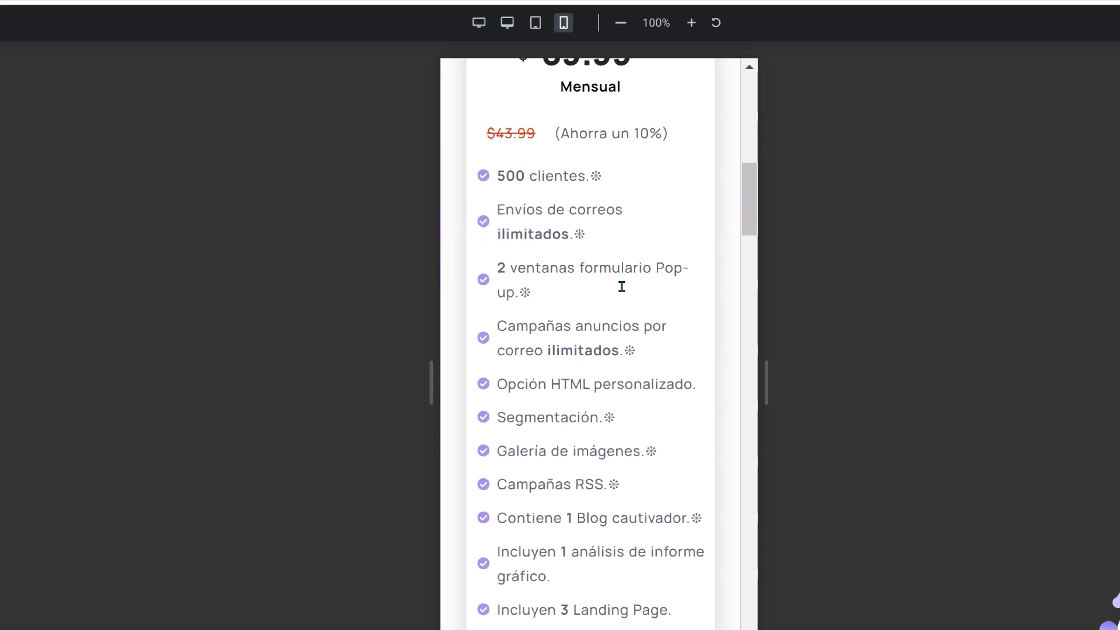
pyautogui.scroll(-5, 671, 303)
pyautogui.scroll(-2, 636, 284)
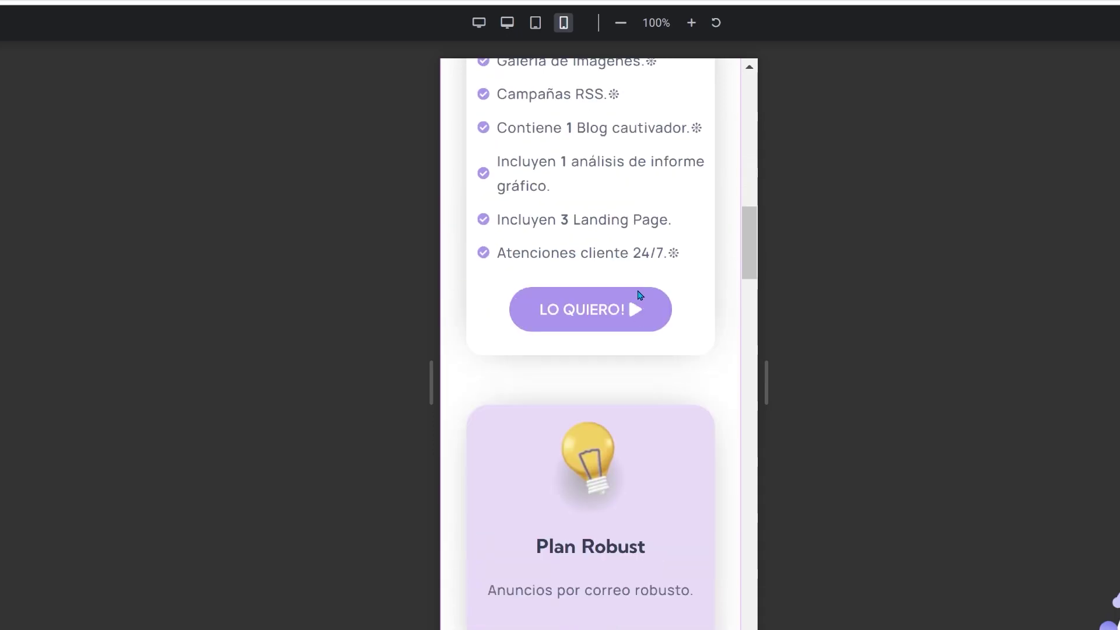
pyautogui.scroll(-20, 665, 350)
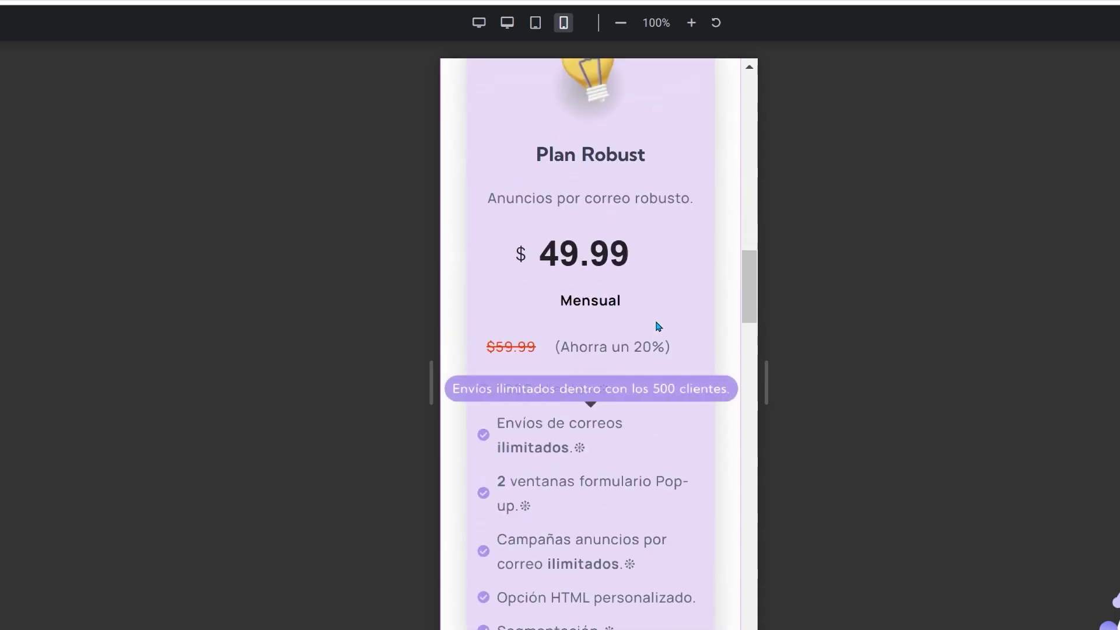
pyautogui.scroll(-3, 661, 325)
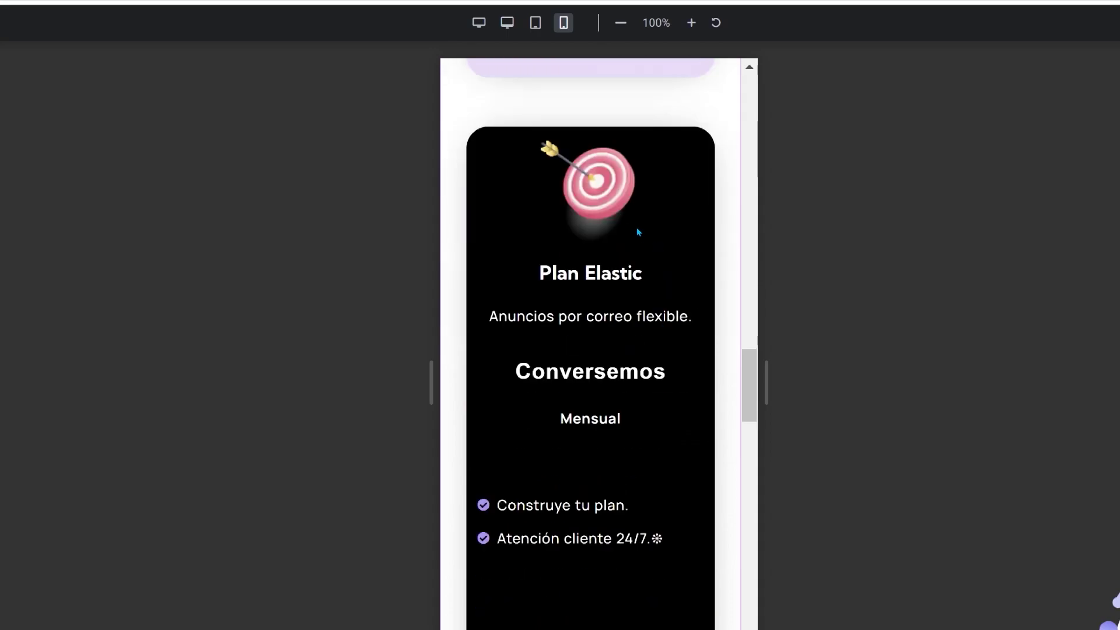
pyautogui.scroll(-10, 638, 229)
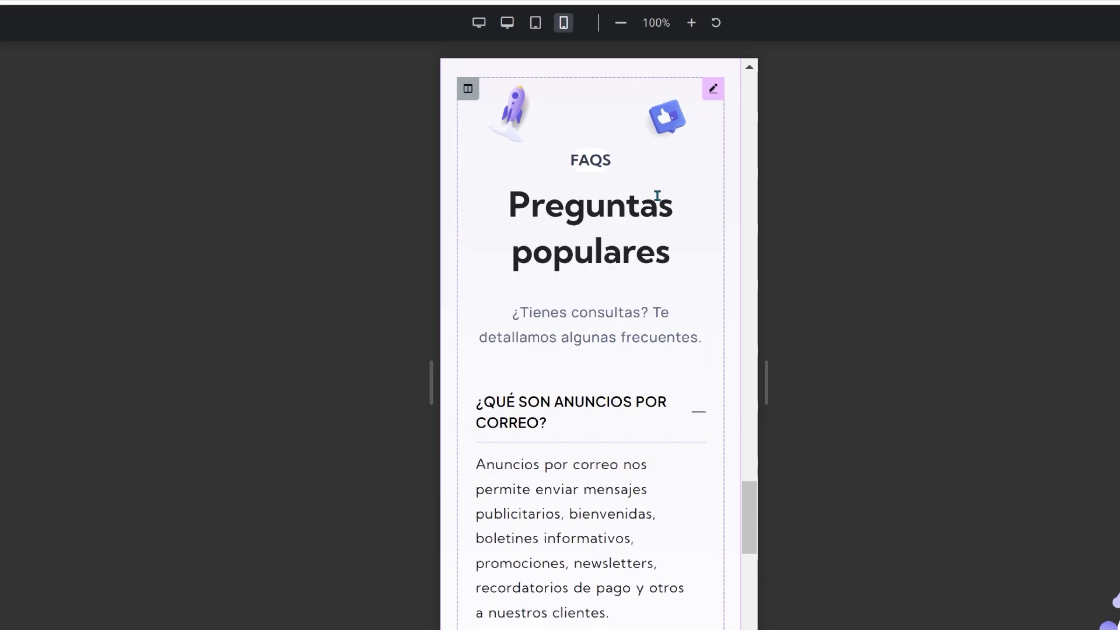
pyautogui.scroll(-2, 659, 234)
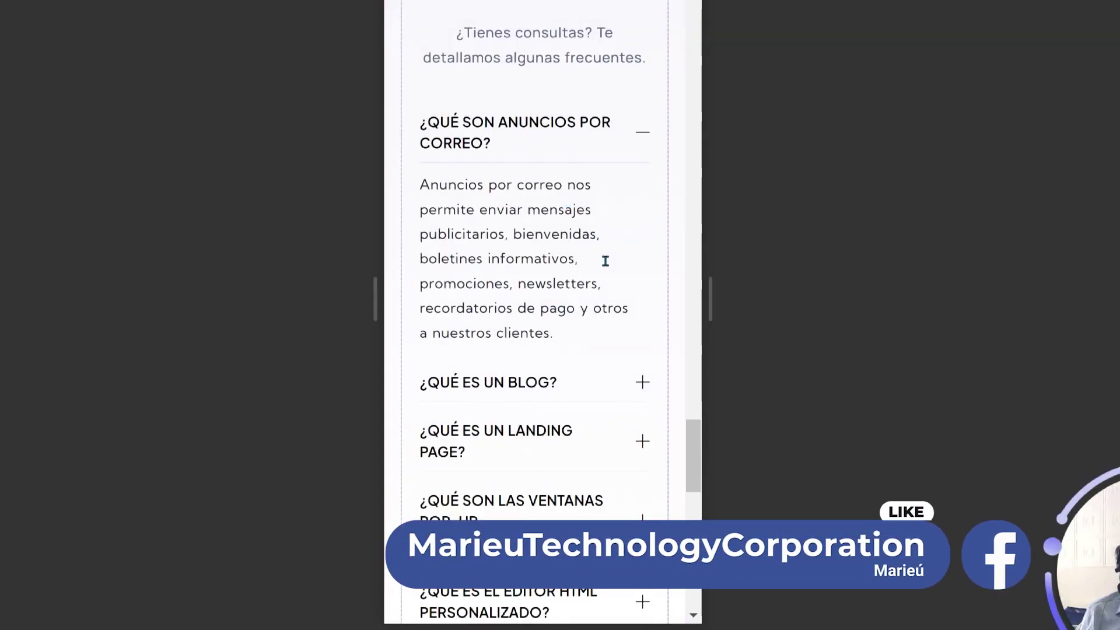
pyautogui.scroll(-10, 601, 268)
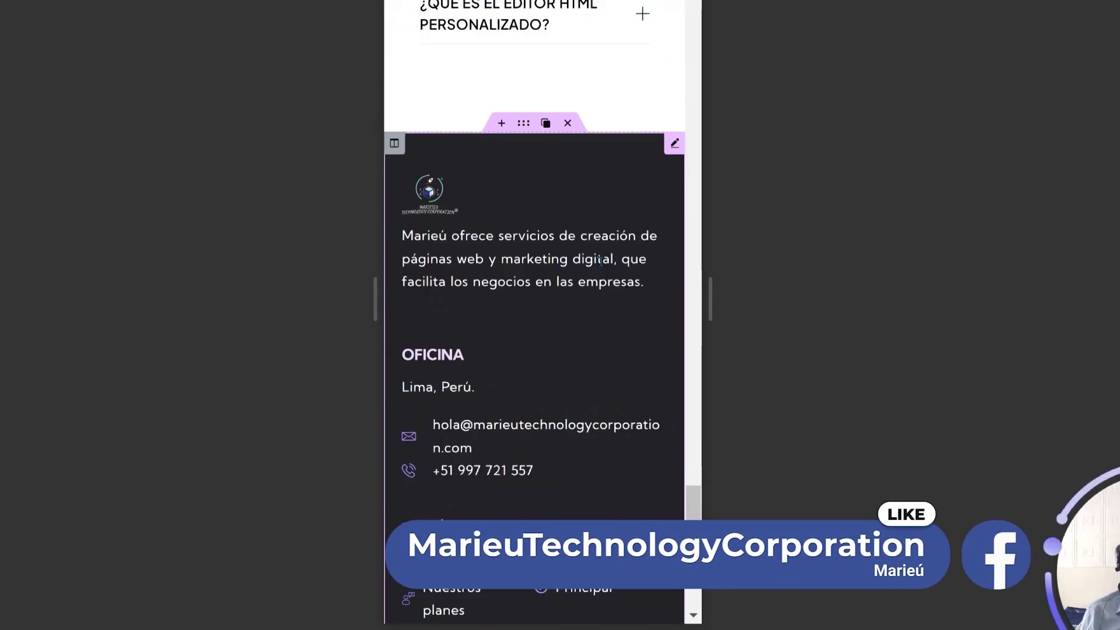
pyautogui.scroll(-3, 602, 268)
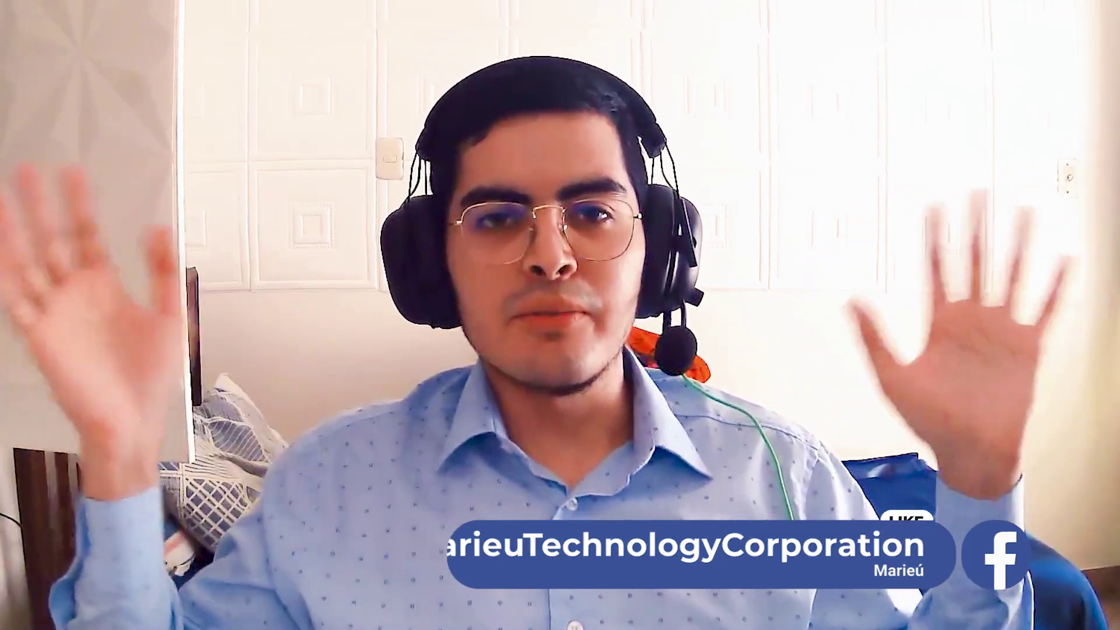